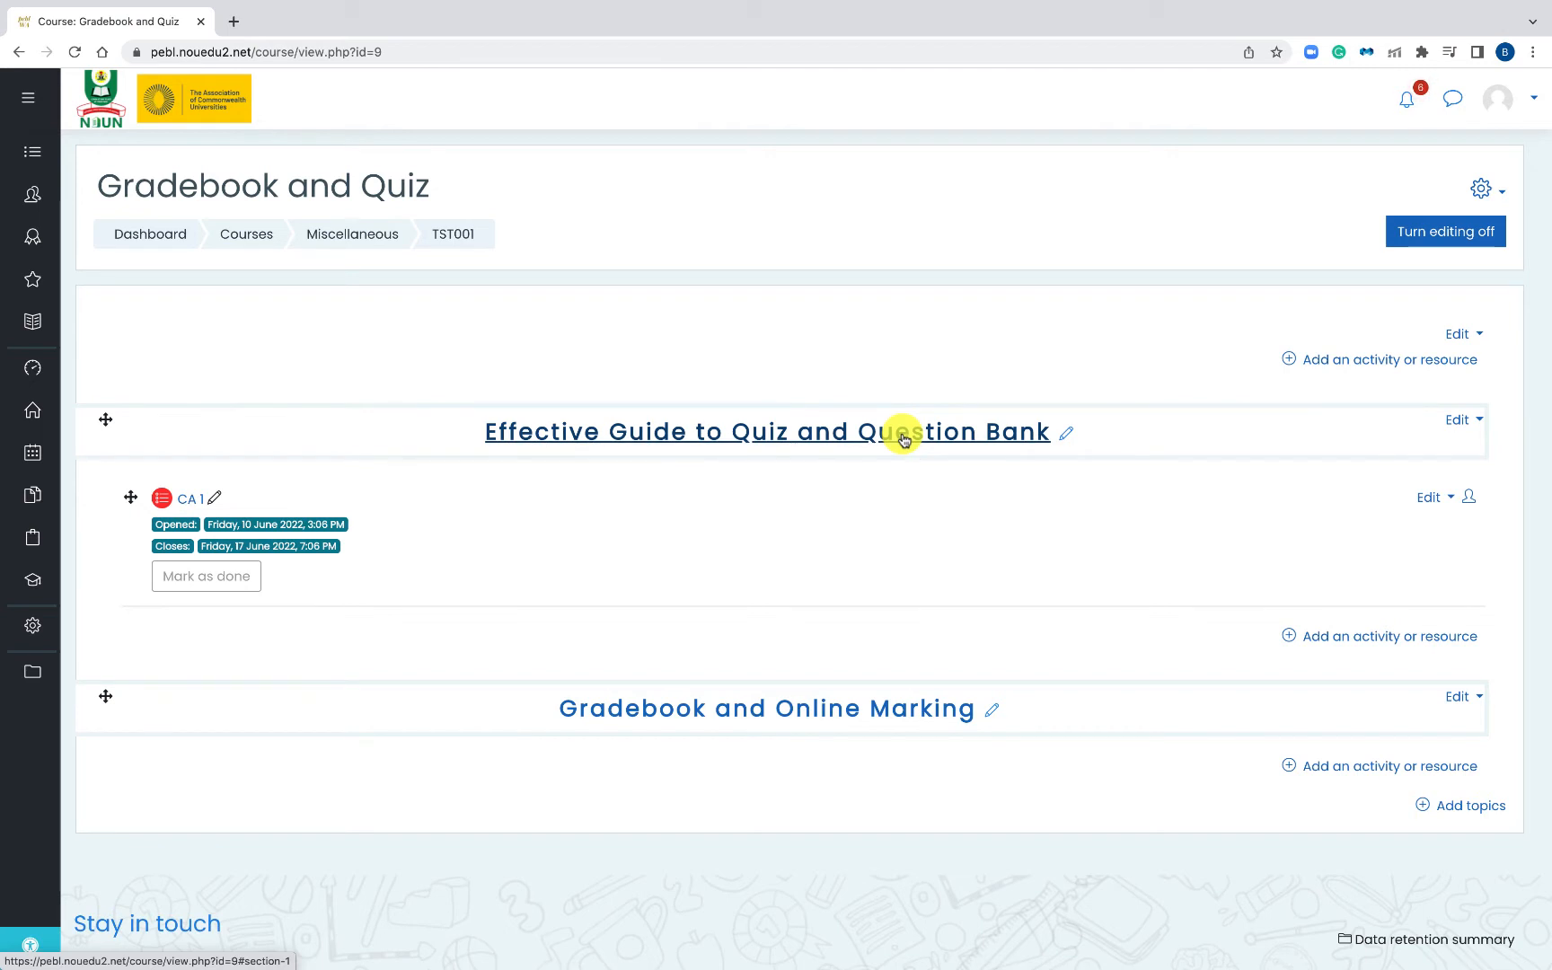
# - Open the course's Gradebook setup page, which lists CA 1 at weight 100.0
pyautogui.click(1482, 189)
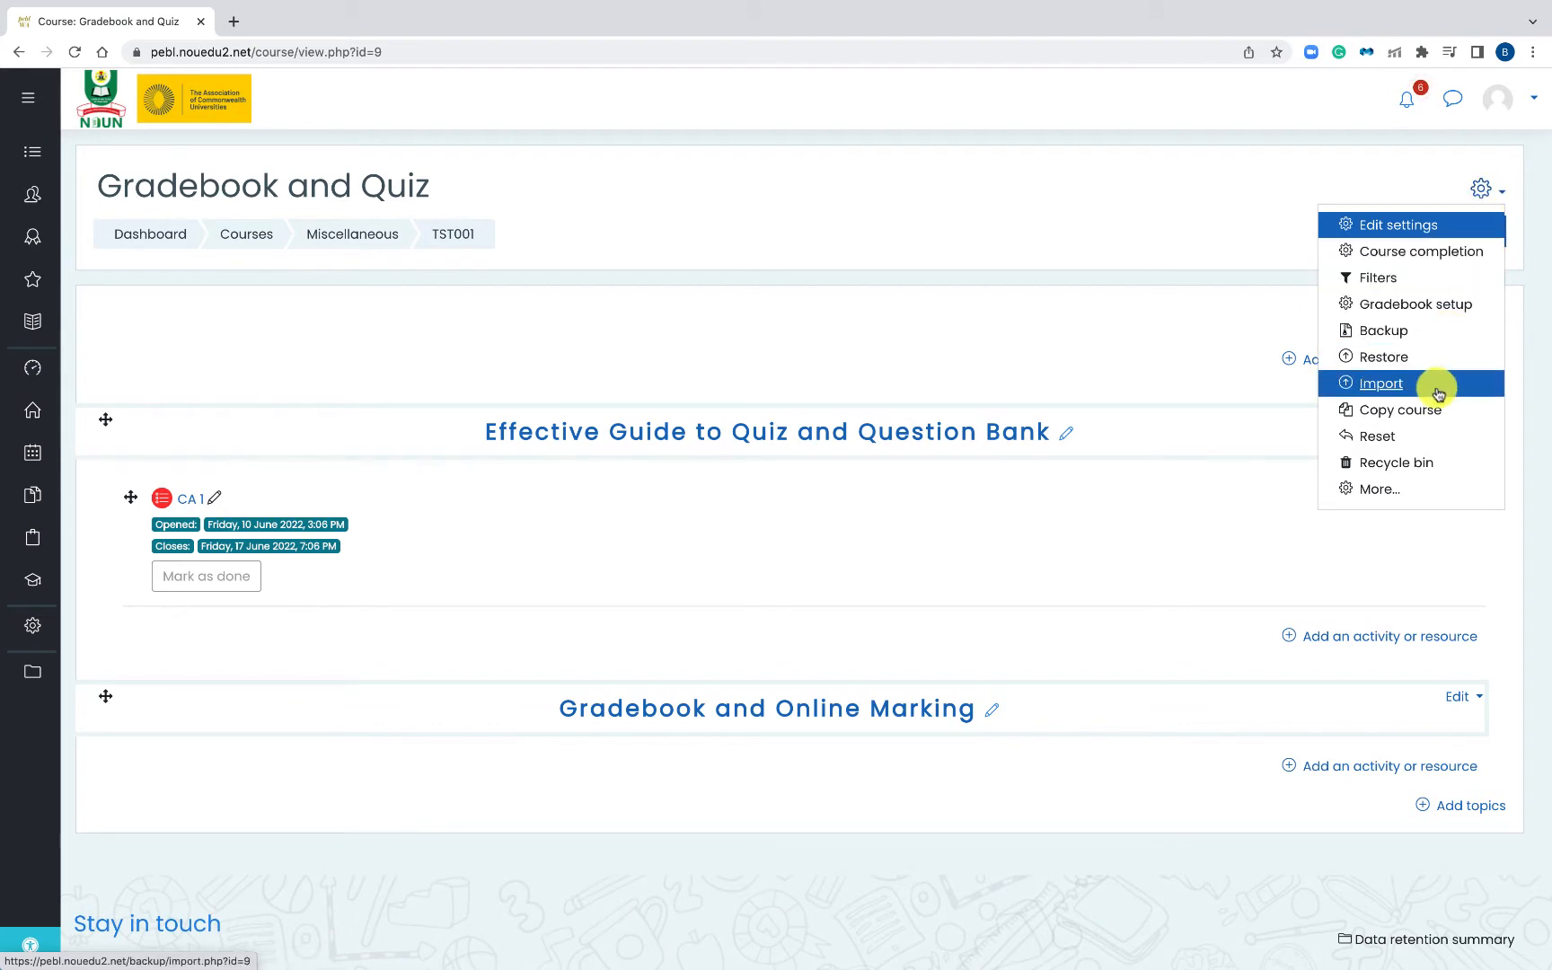
pyautogui.click(1416, 306)
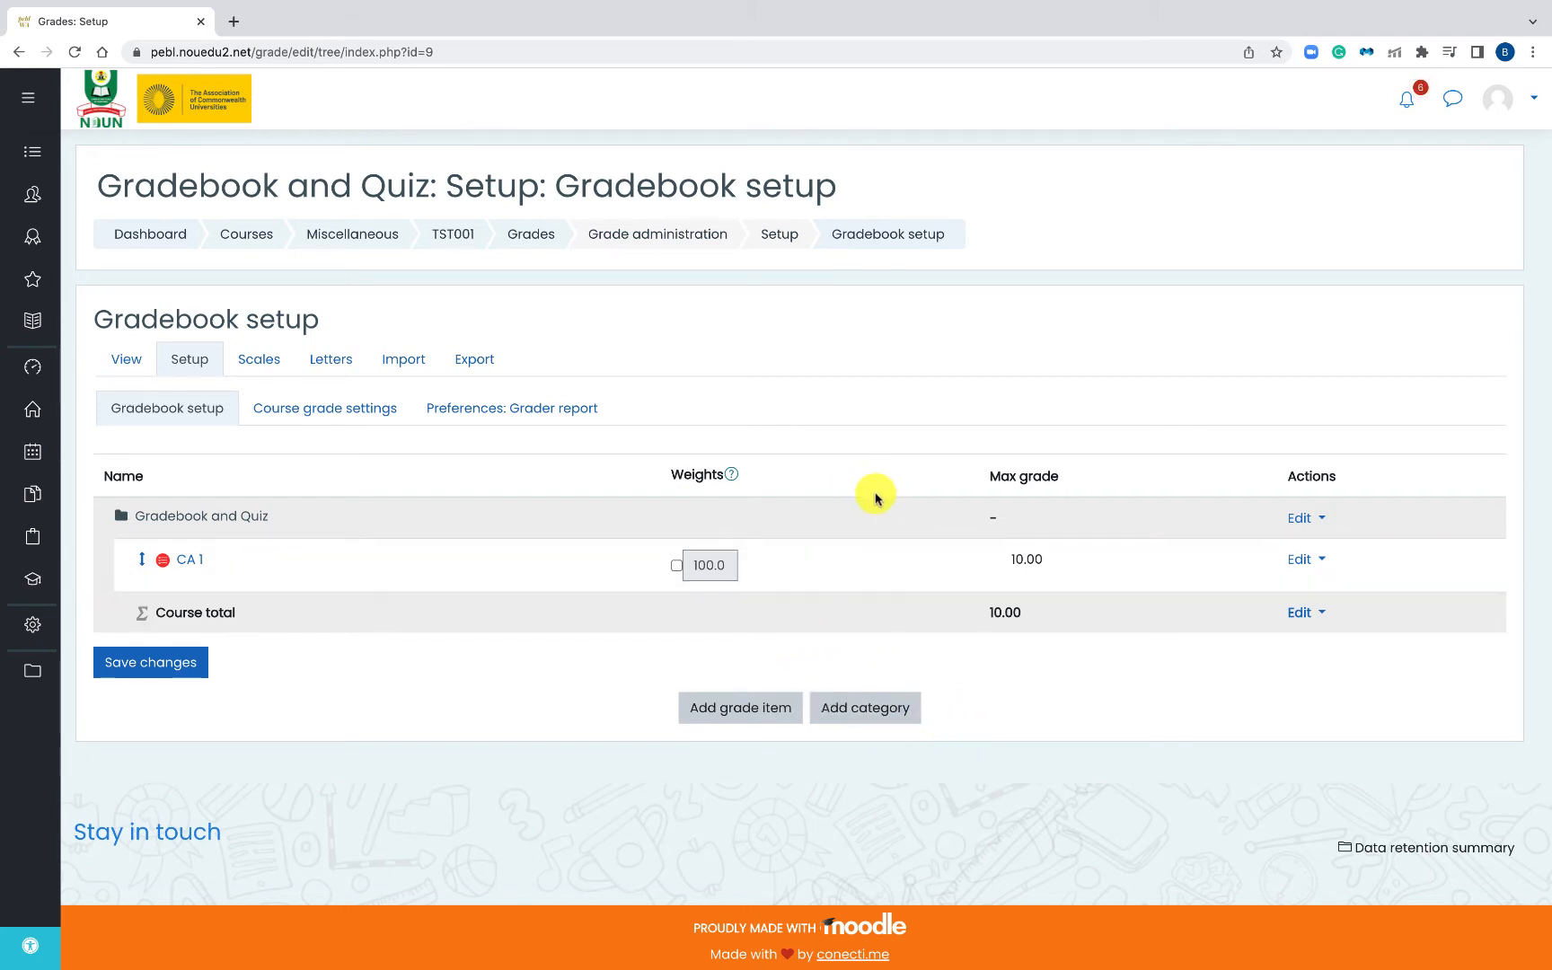
# - Create a grade category named 'Assignments' with Natural aggregation
pyautogui.click(861, 721)
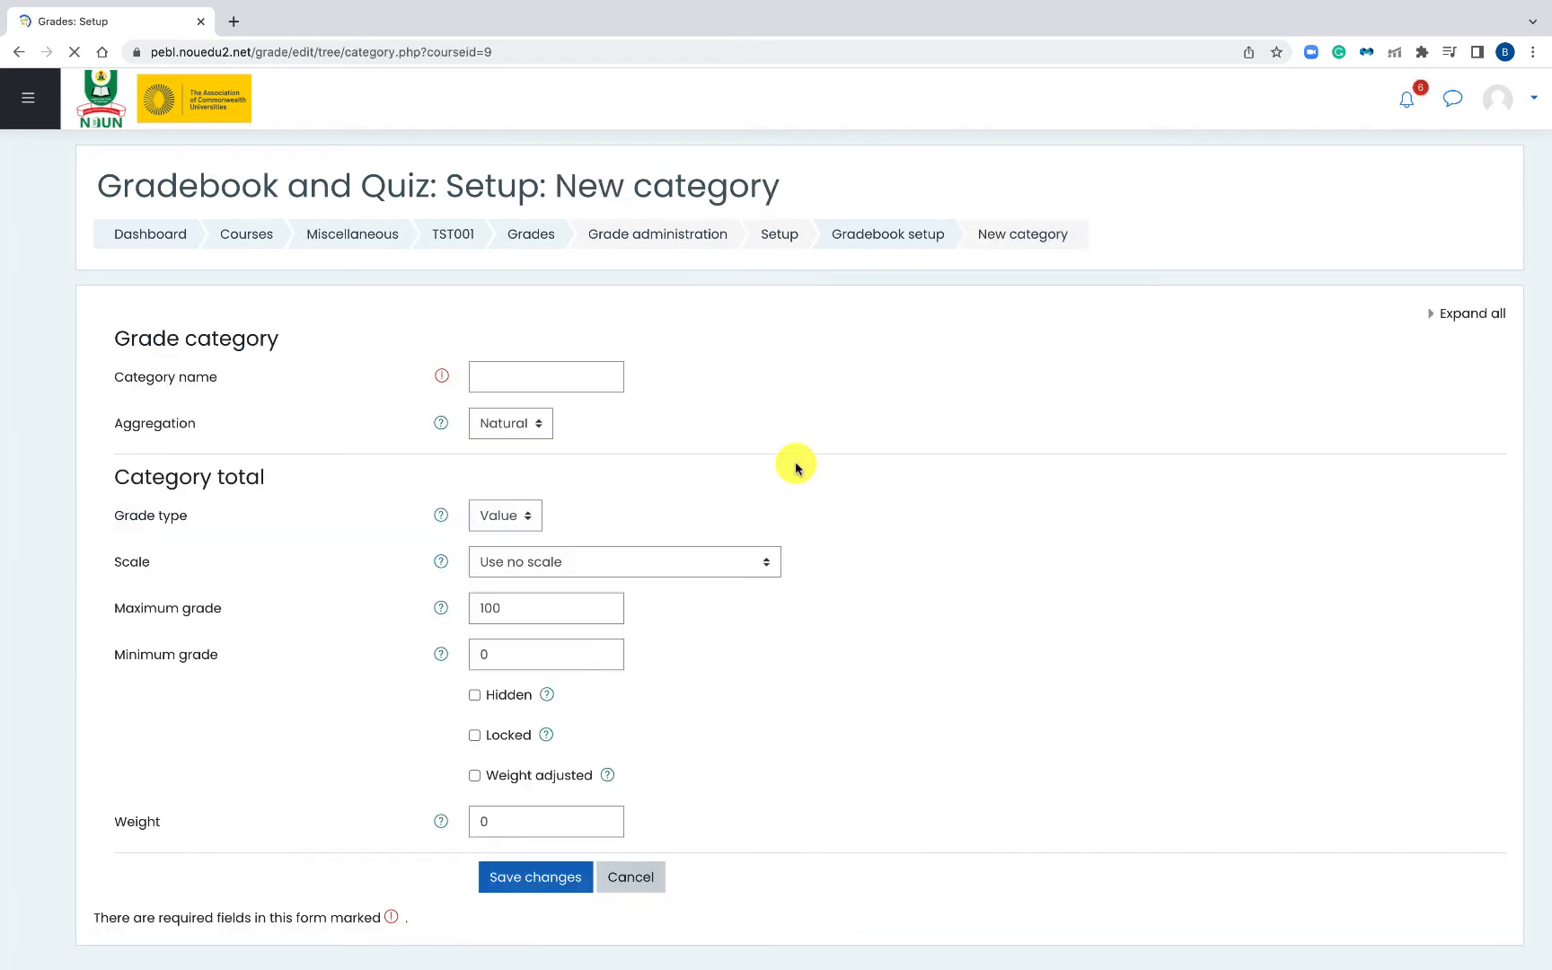
pyautogui.click(528, 384)
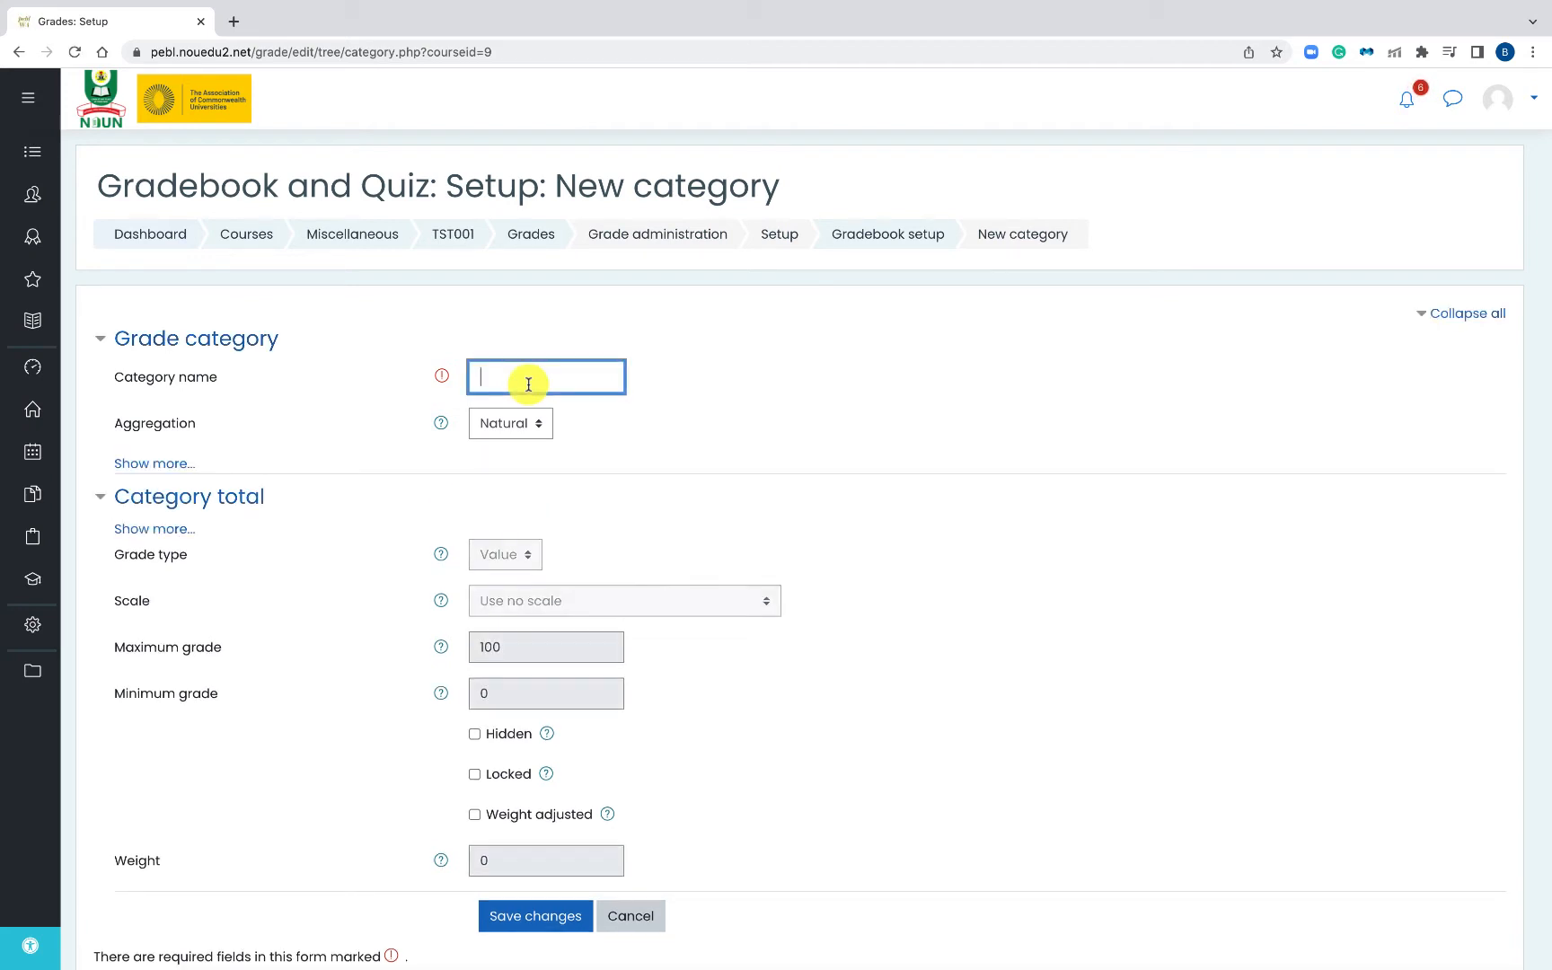
pyautogui.write('Assi')
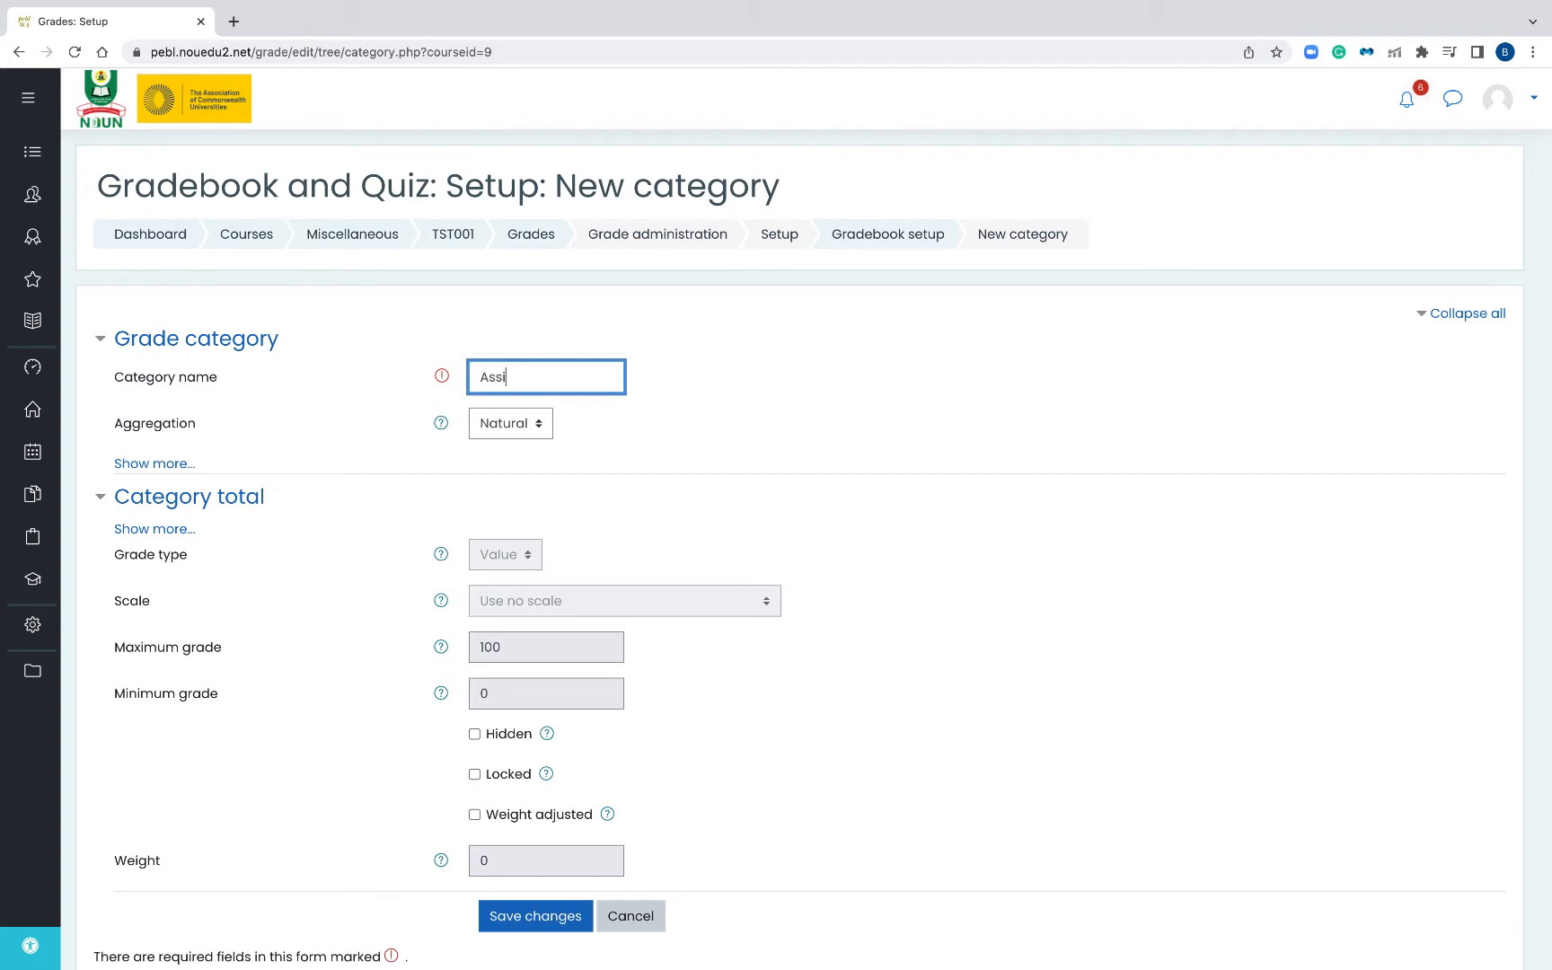
pyautogui.write('gnments')
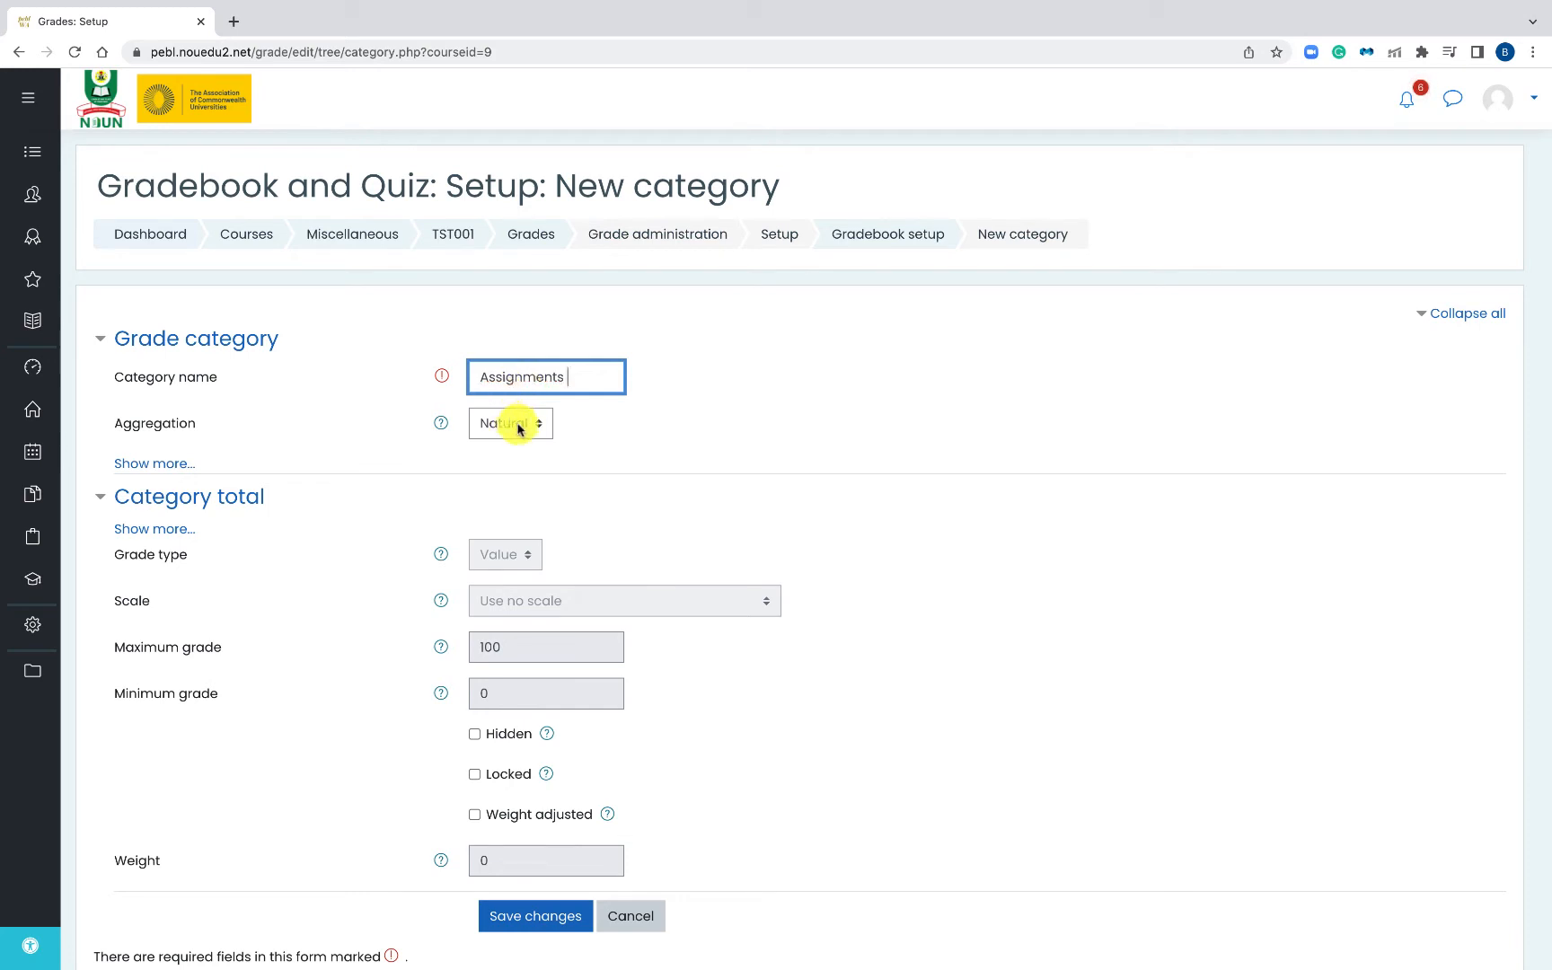
pyautogui.scroll(-2, 551, 548)
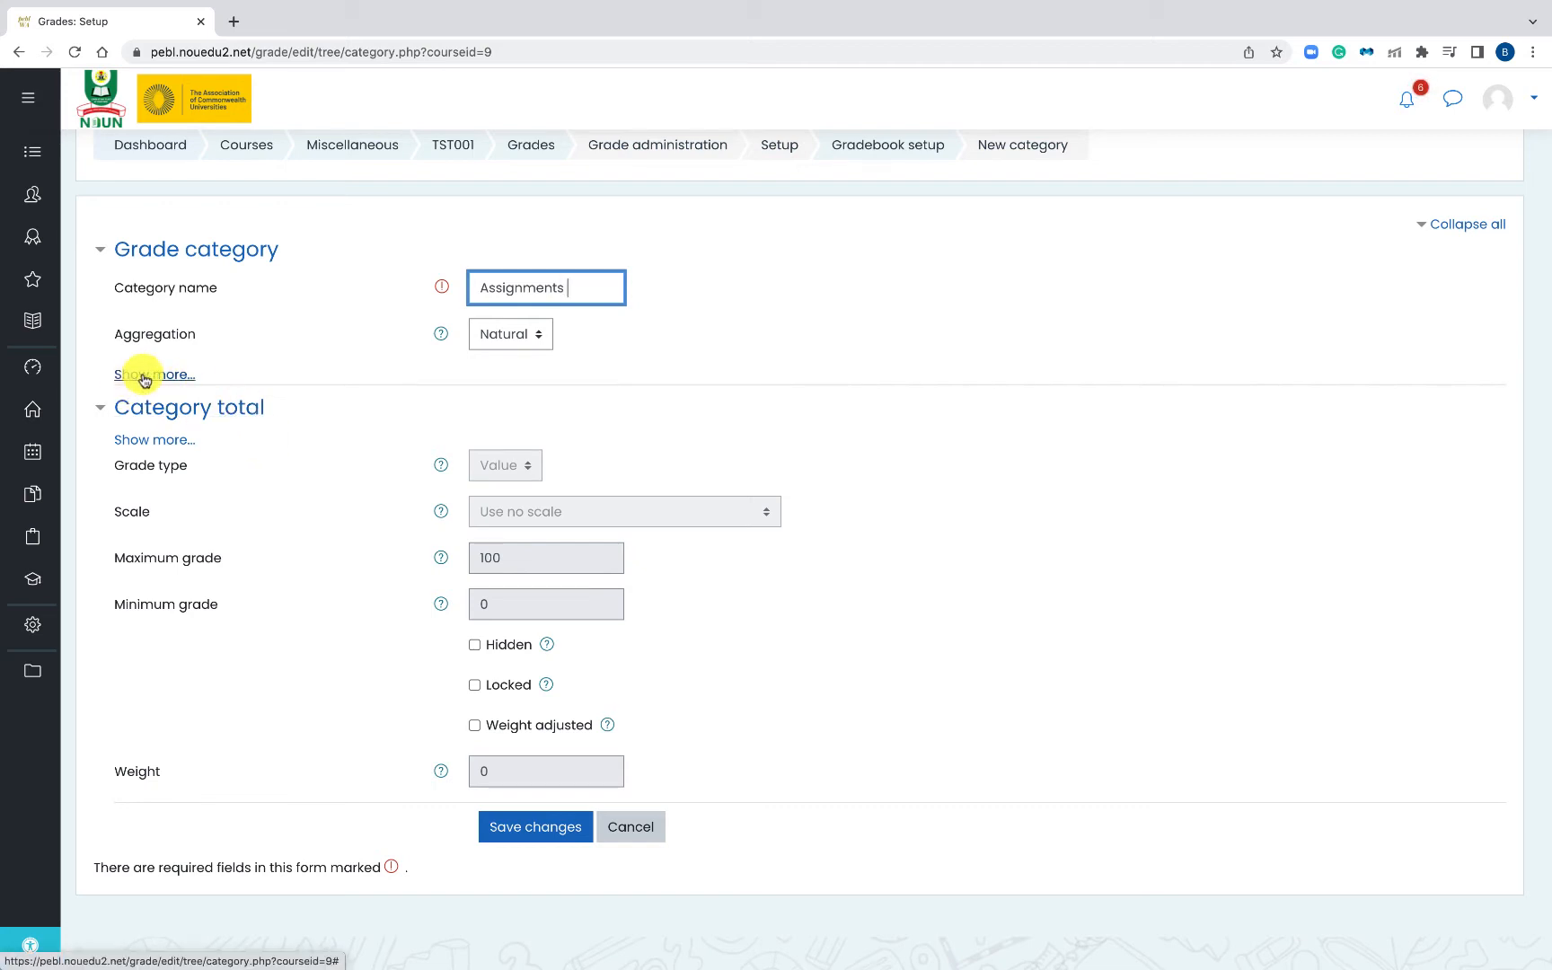
pyautogui.click(504, 832)
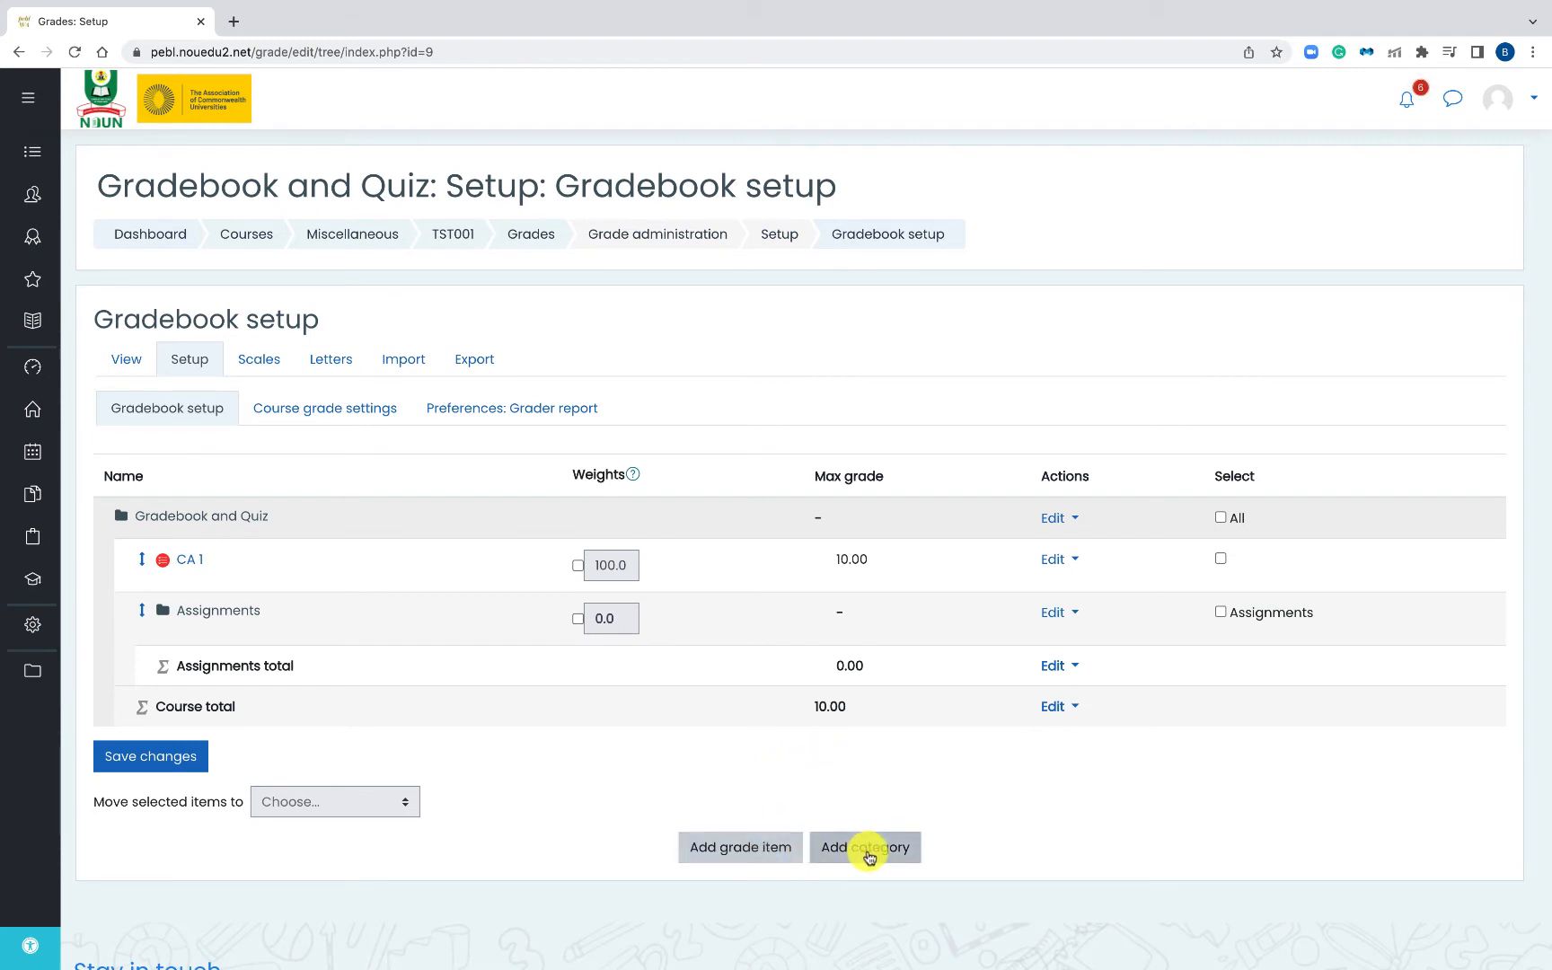
# - Create a second grade category named 'Examinationation', keeping Natural aggregation
pyautogui.click(869, 857)
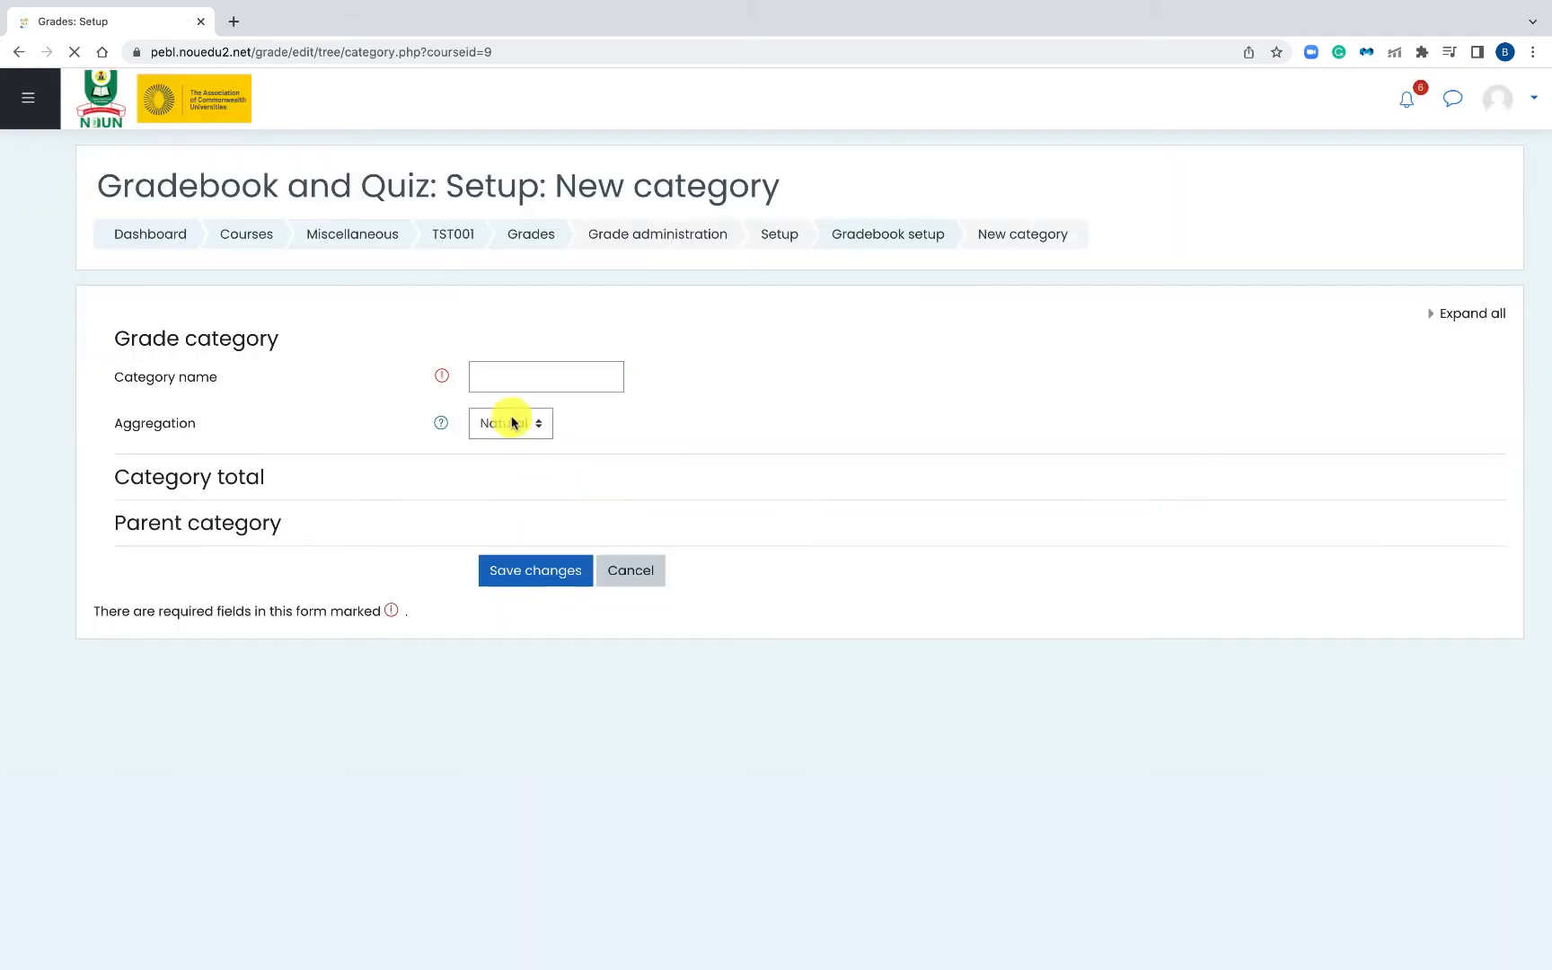
pyautogui.click(516, 379)
pyautogui.write('E')
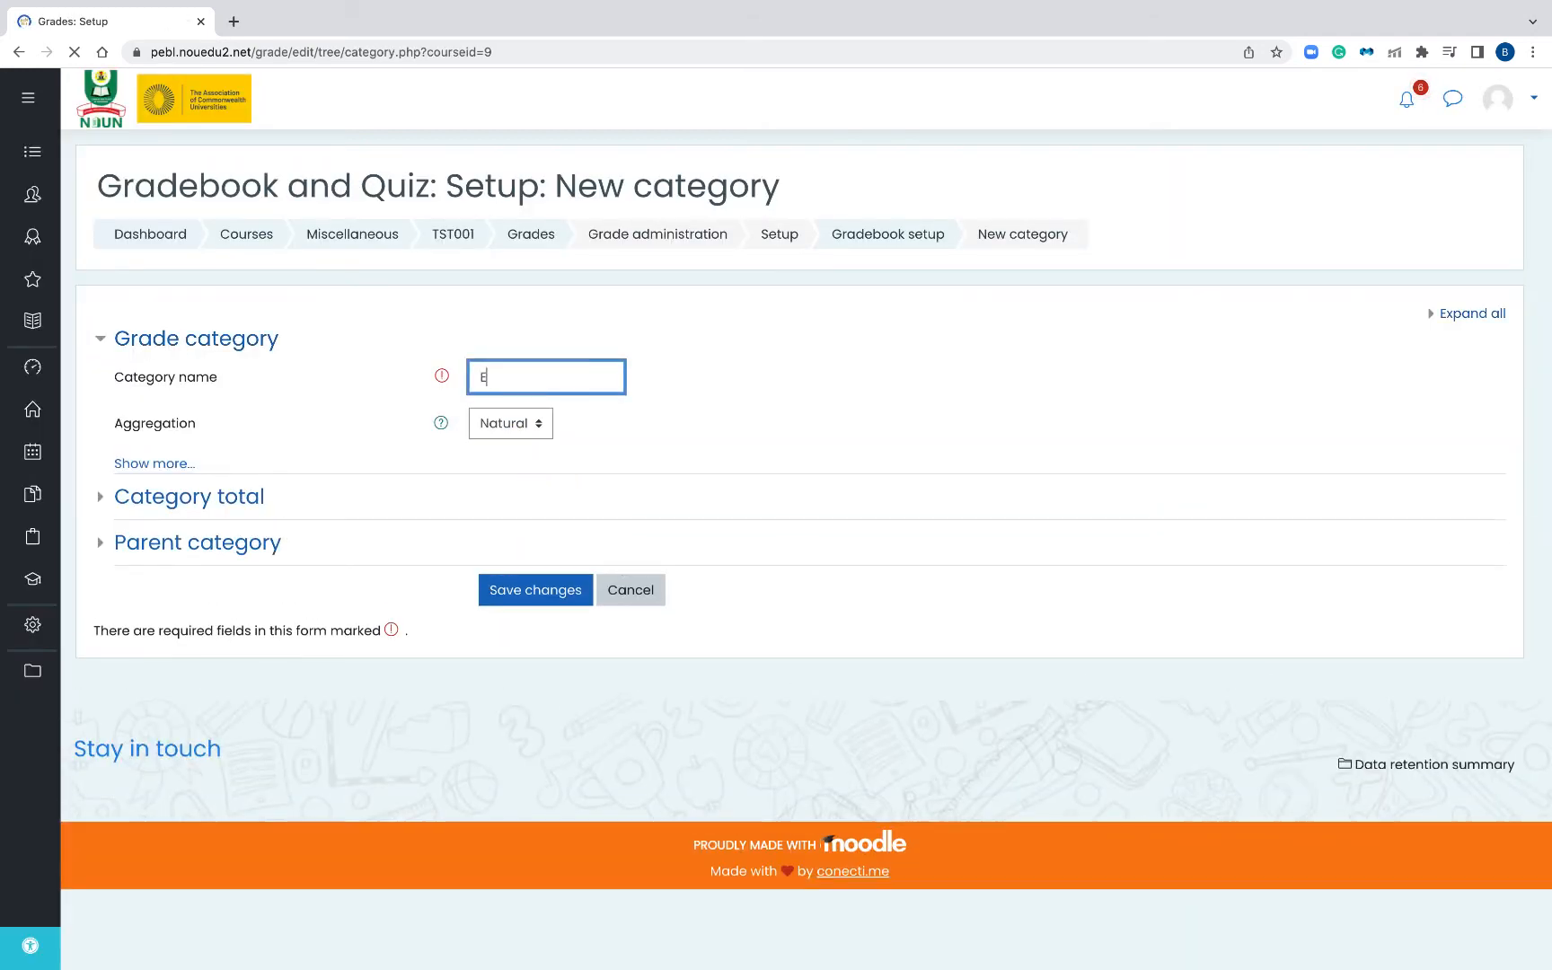
pyautogui.write('xaminationation')
pyautogui.click(522, 434)
pyautogui.click(537, 425)
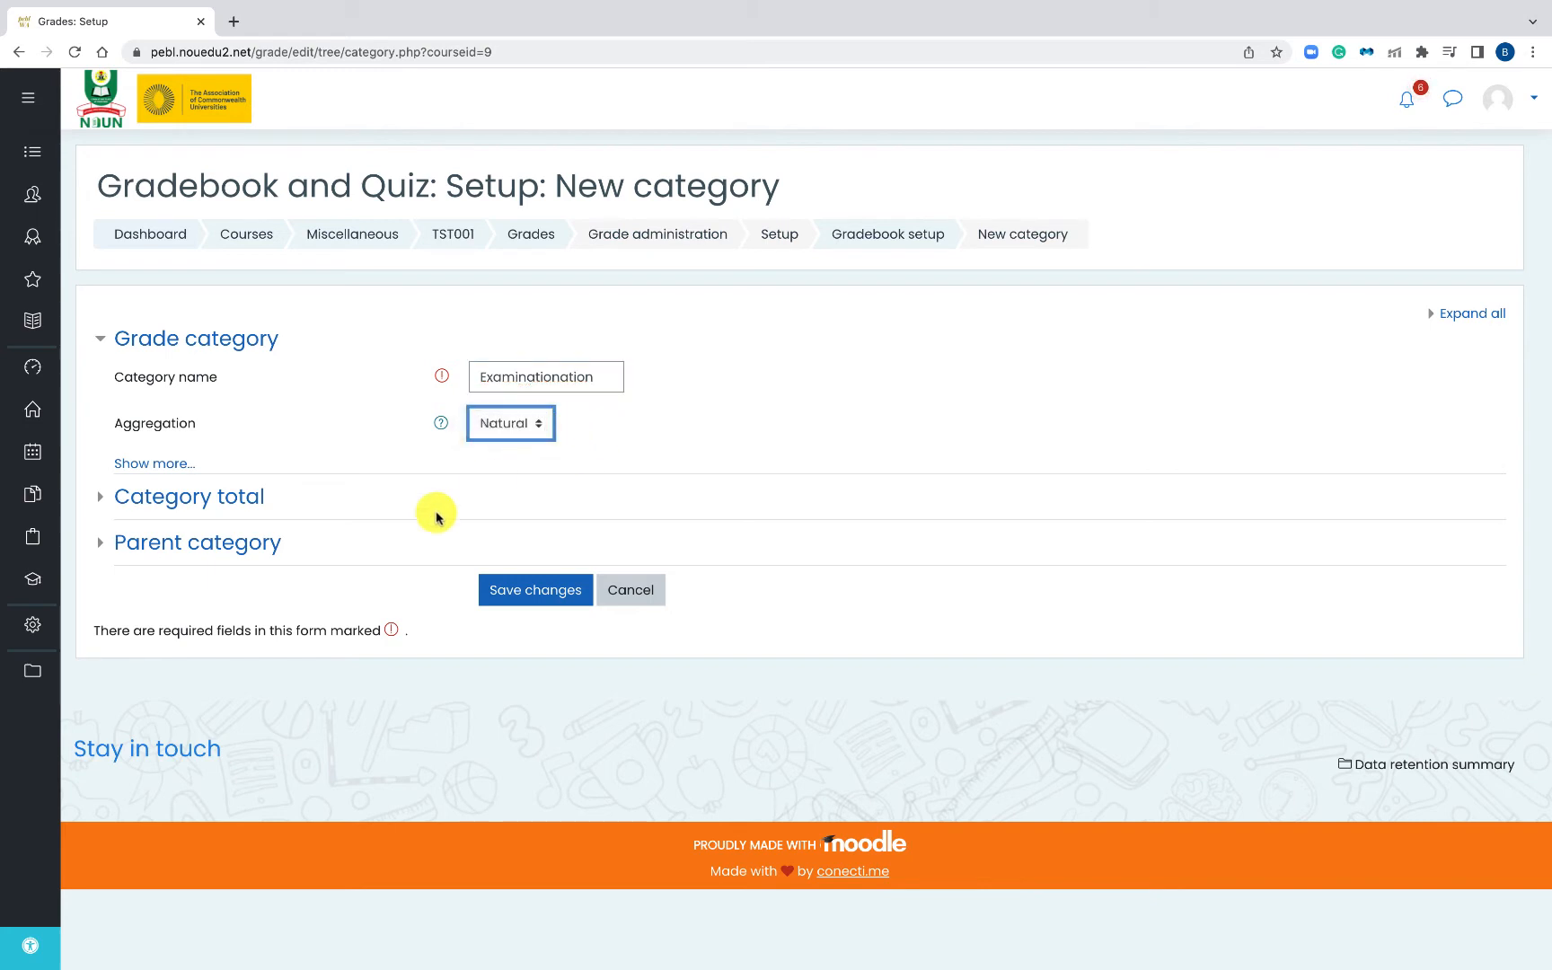
pyautogui.click(496, 592)
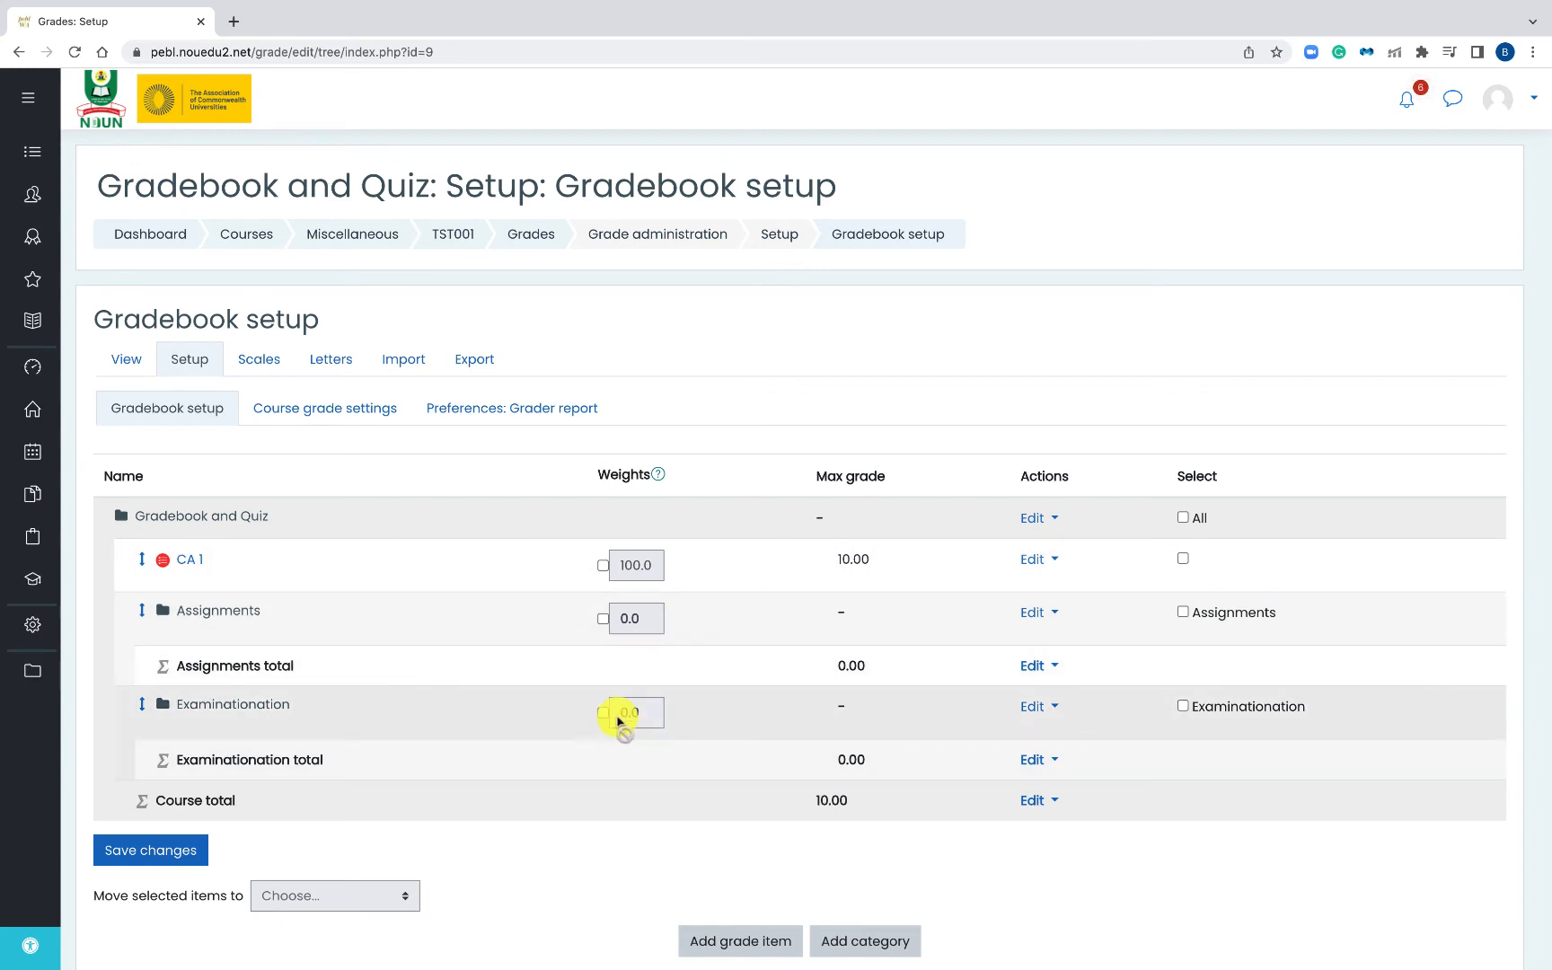
# - Override the Assignments category weight and set it to 50
pyautogui.click(603, 618)
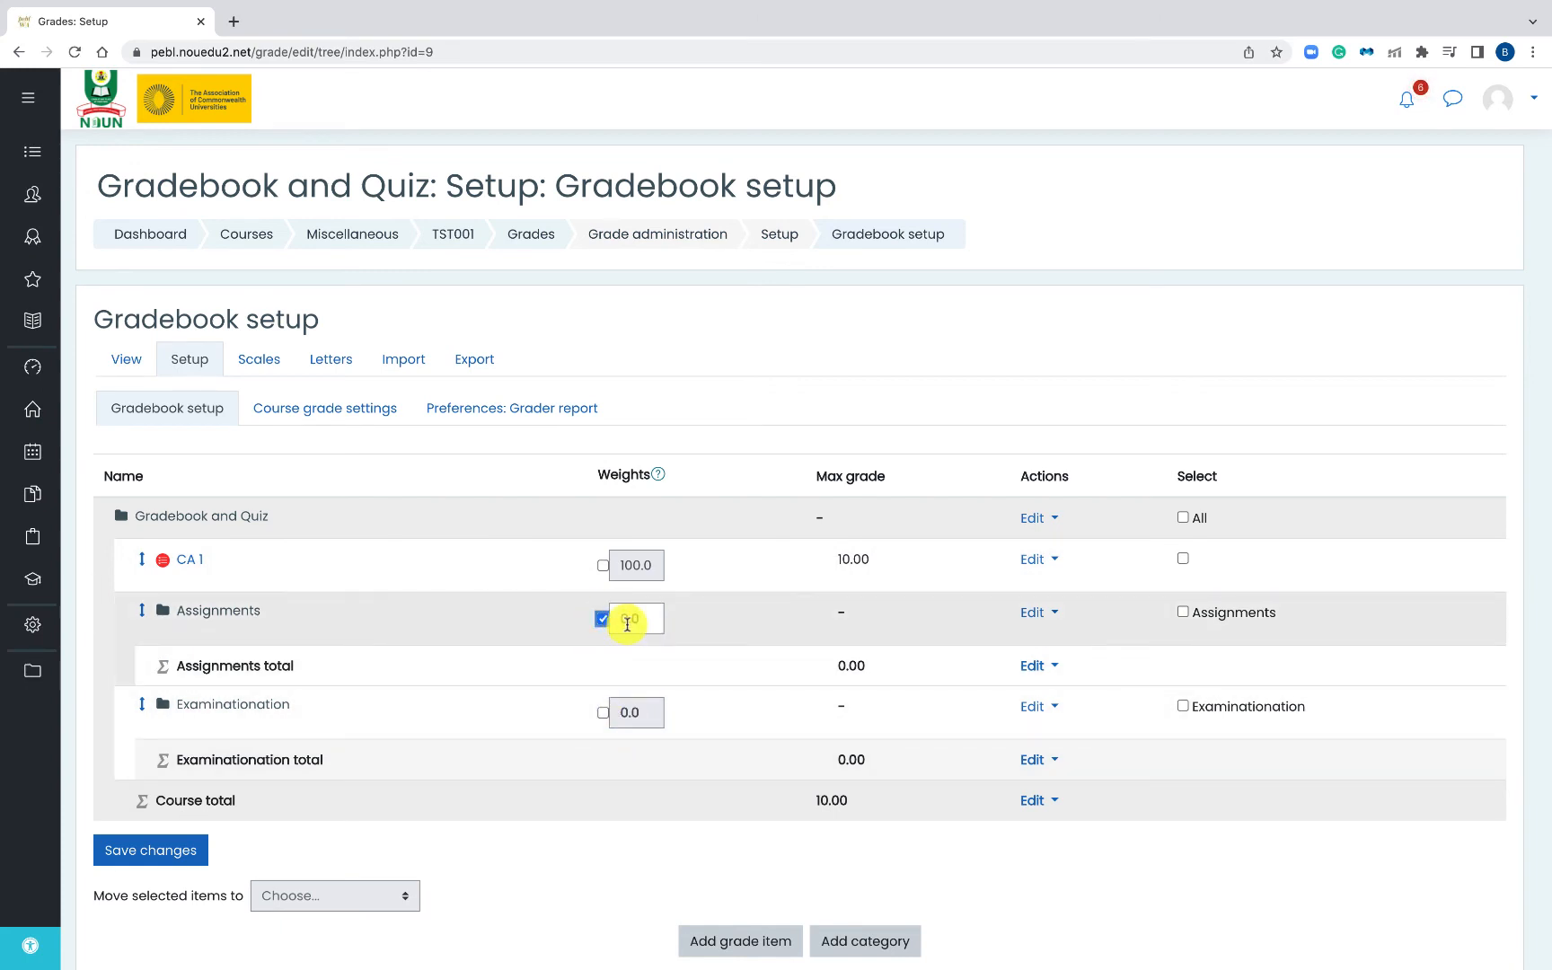
pyautogui.moveTo(627, 623); pyautogui.dragTo(606, 626)
pyautogui.write('5')
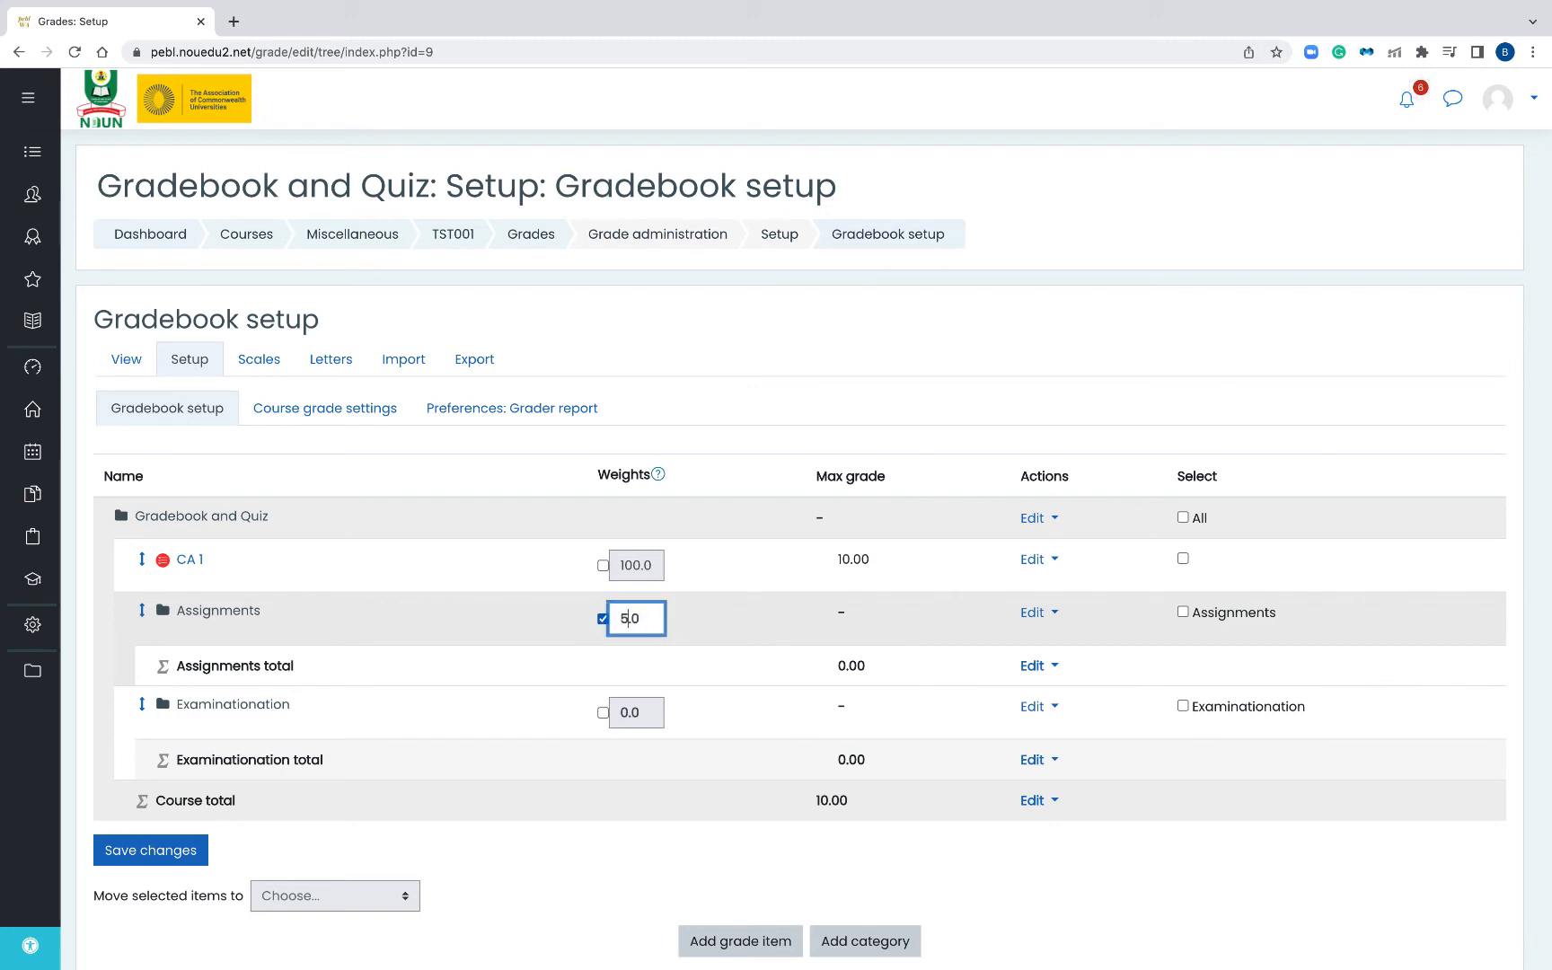
pyautogui.write('0')
pyautogui.press('Return')
# - Override the Examinationation category weight and set it to 50
pyautogui.click(603, 716)
pyautogui.click(626, 711)
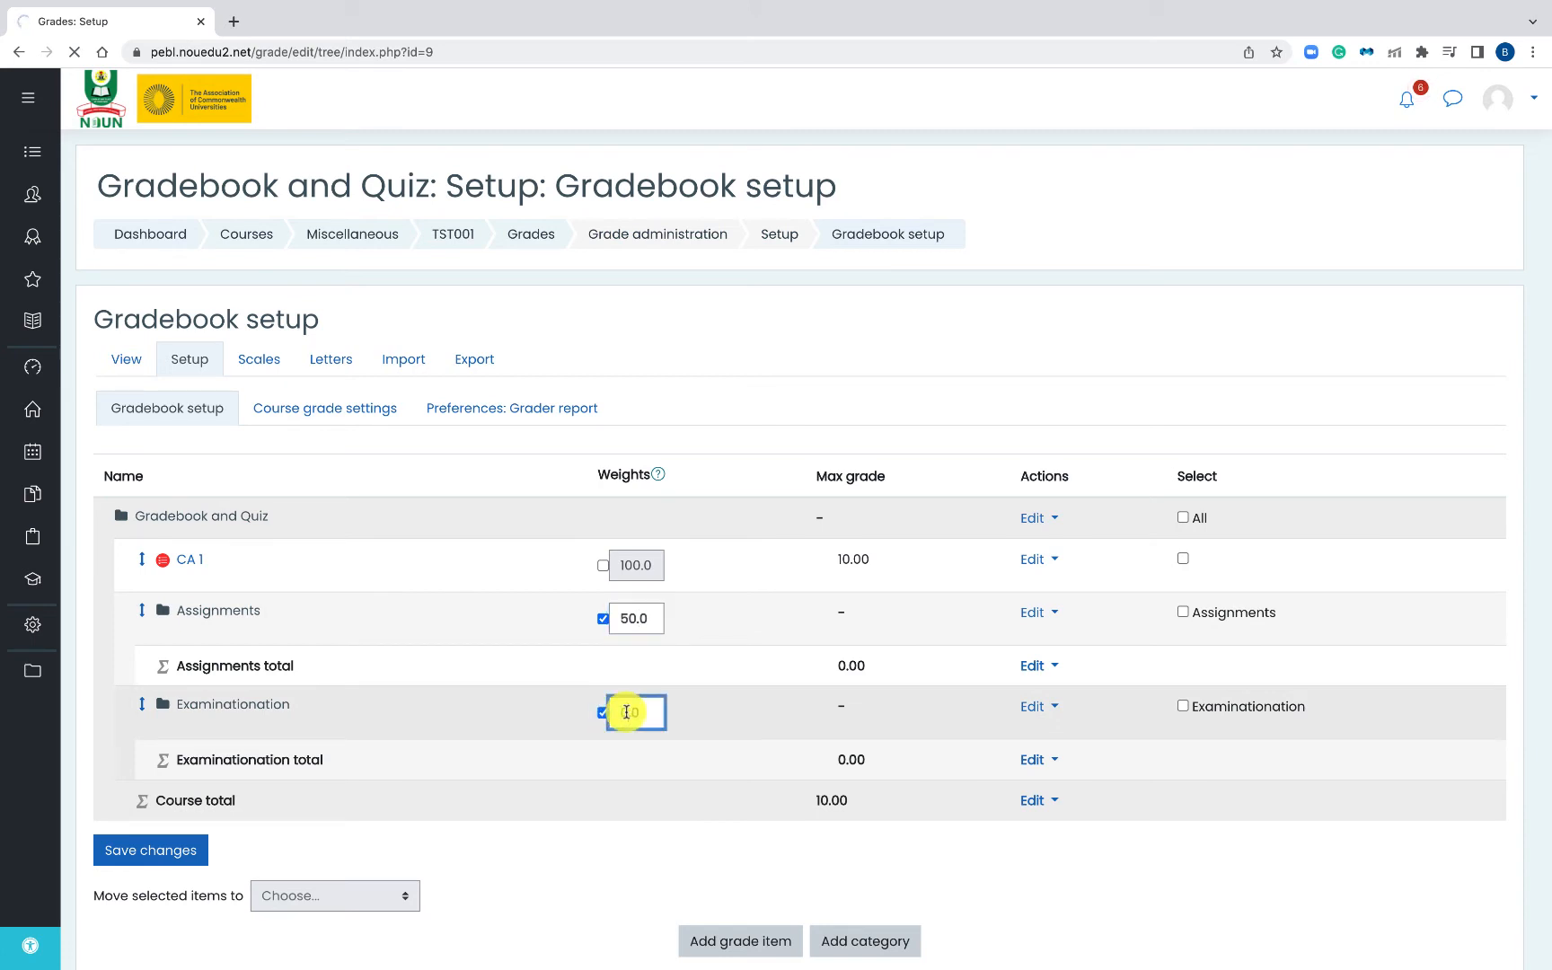
pyautogui.moveTo(626, 711); pyautogui.dragTo(596, 715)
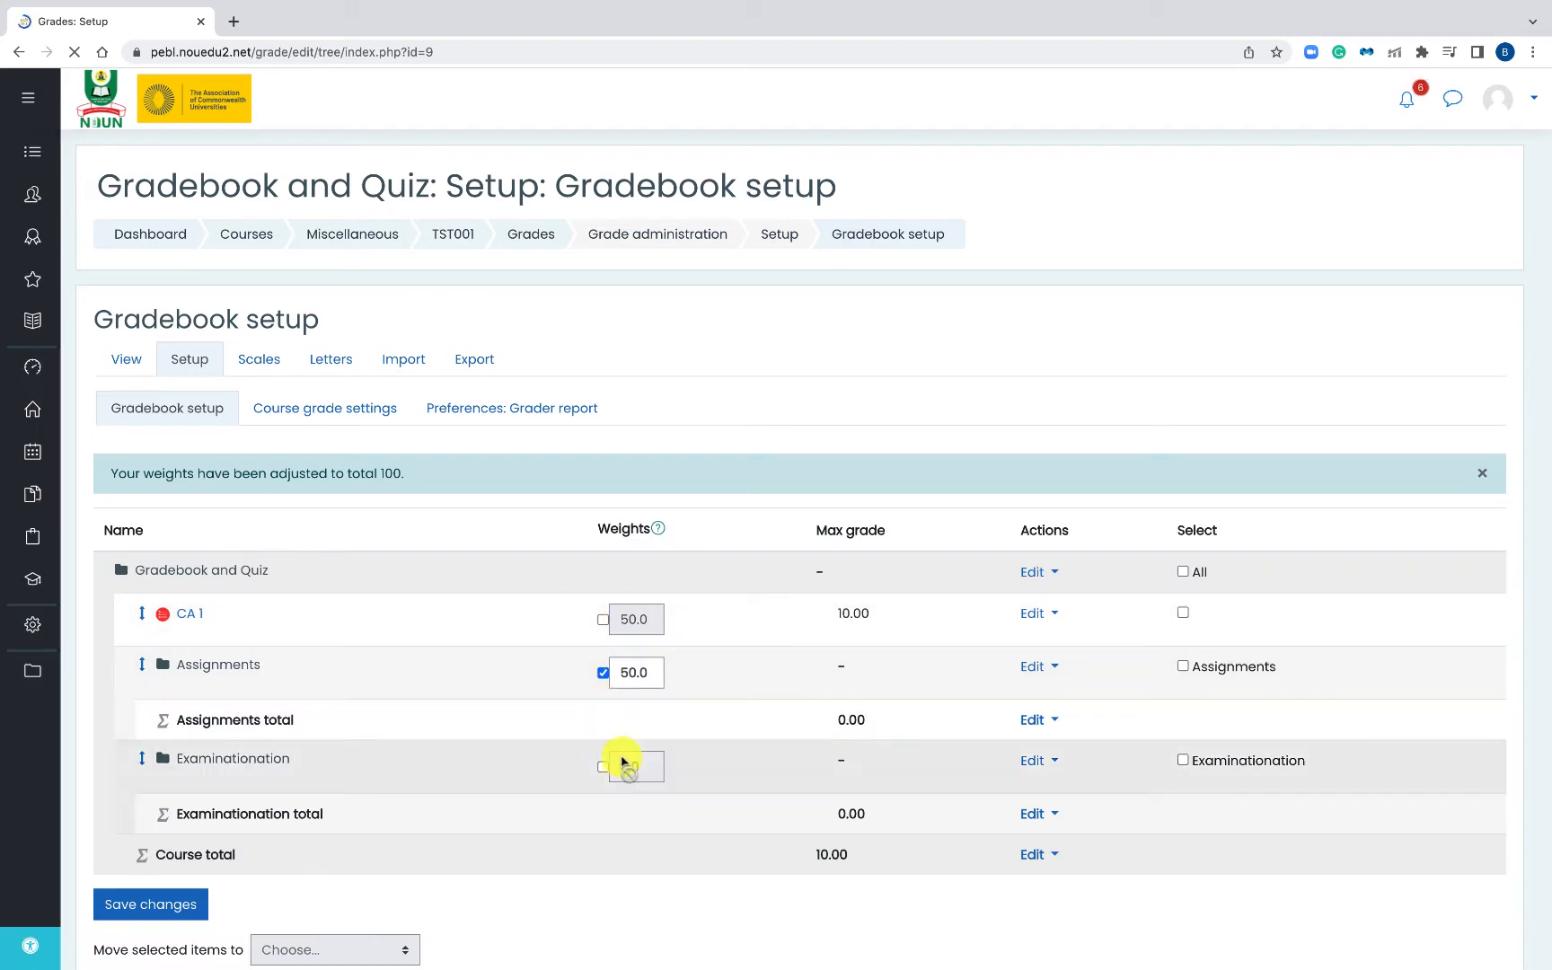
pyautogui.click(603, 766)
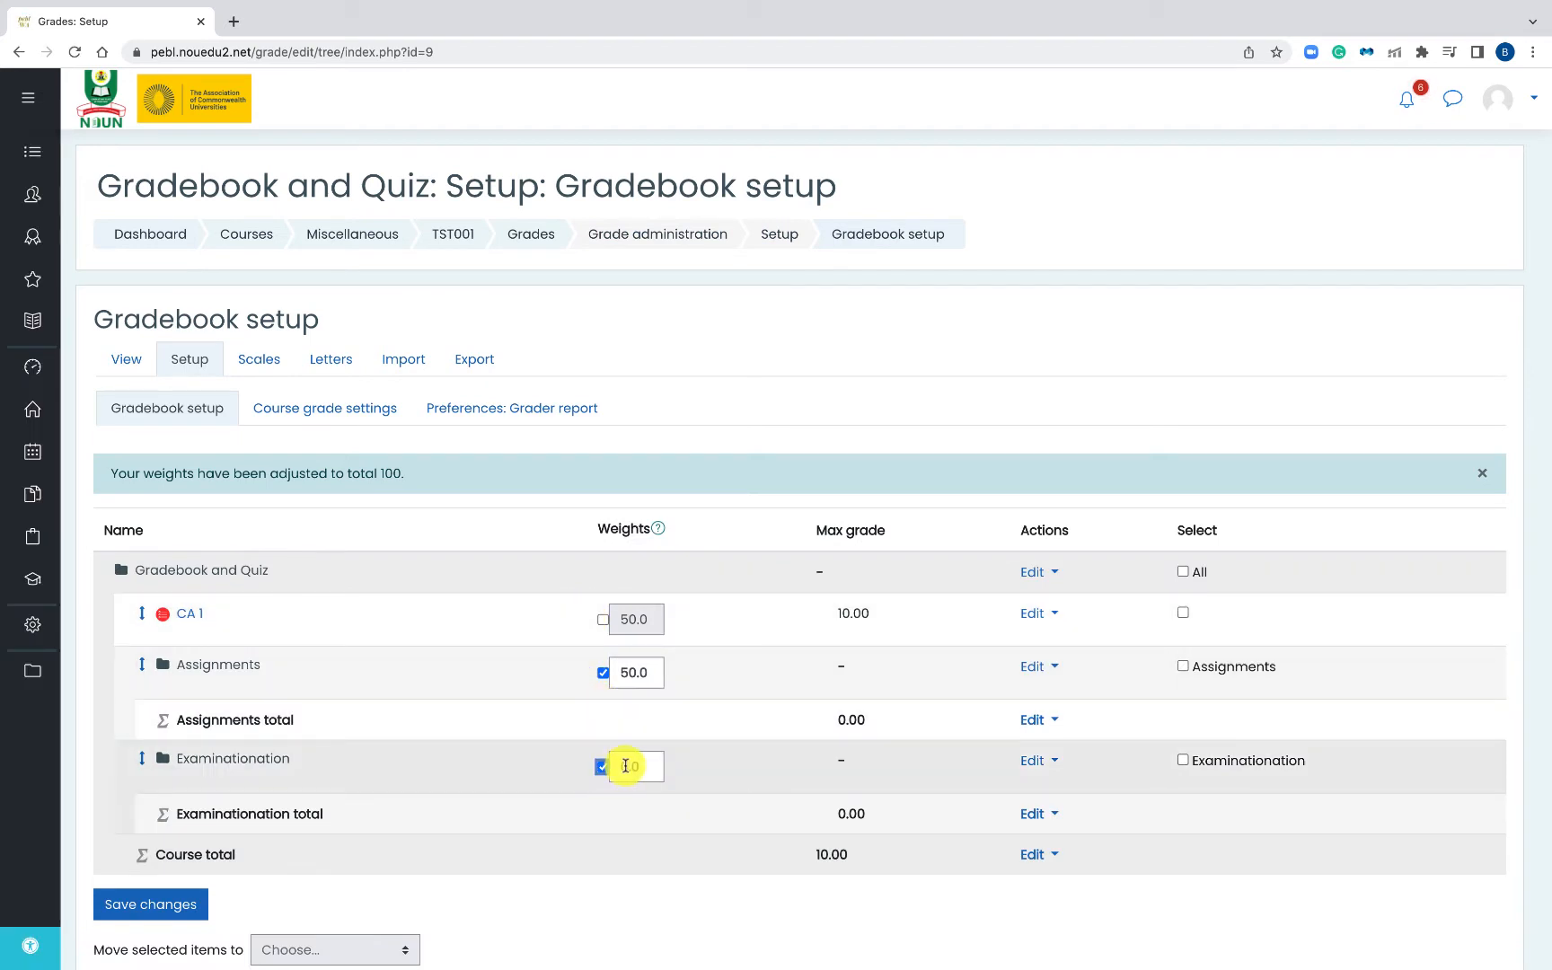
pyautogui.moveTo(626, 766); pyautogui.dragTo(611, 766)
pyautogui.write('5')
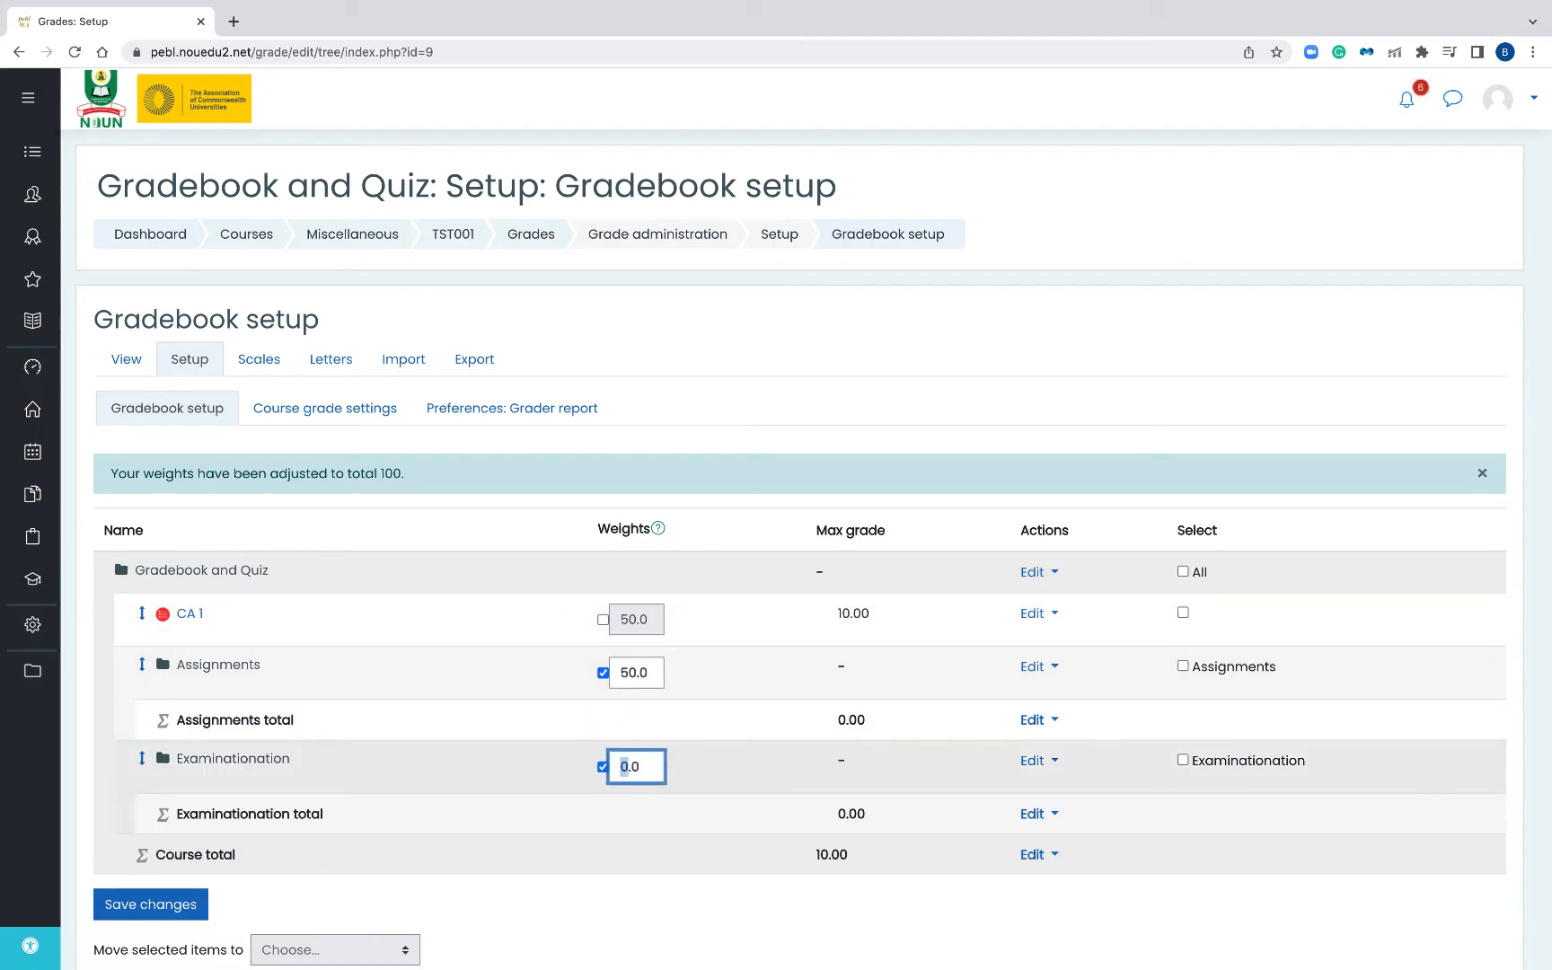
pyautogui.write('0')
pyautogui.click(707, 779)
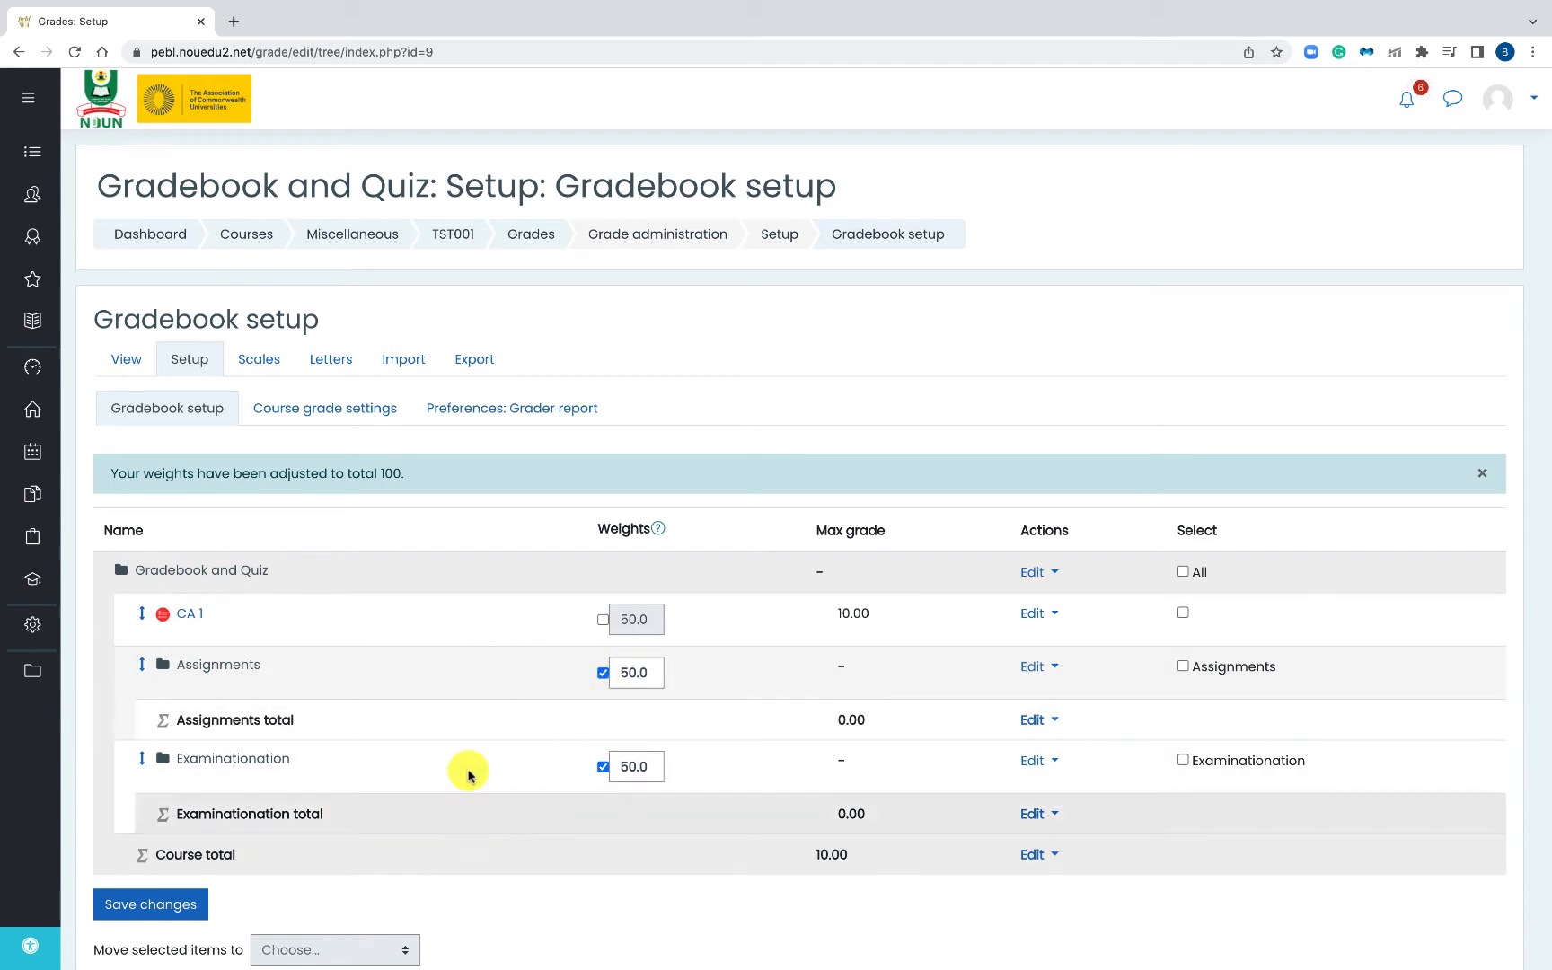
# - Save the gradebook setup so Assignments and Examinationation are weighted 50.0 each
pyautogui.scroll(-2, 468, 769)
pyautogui.scroll(1, 473, 772)
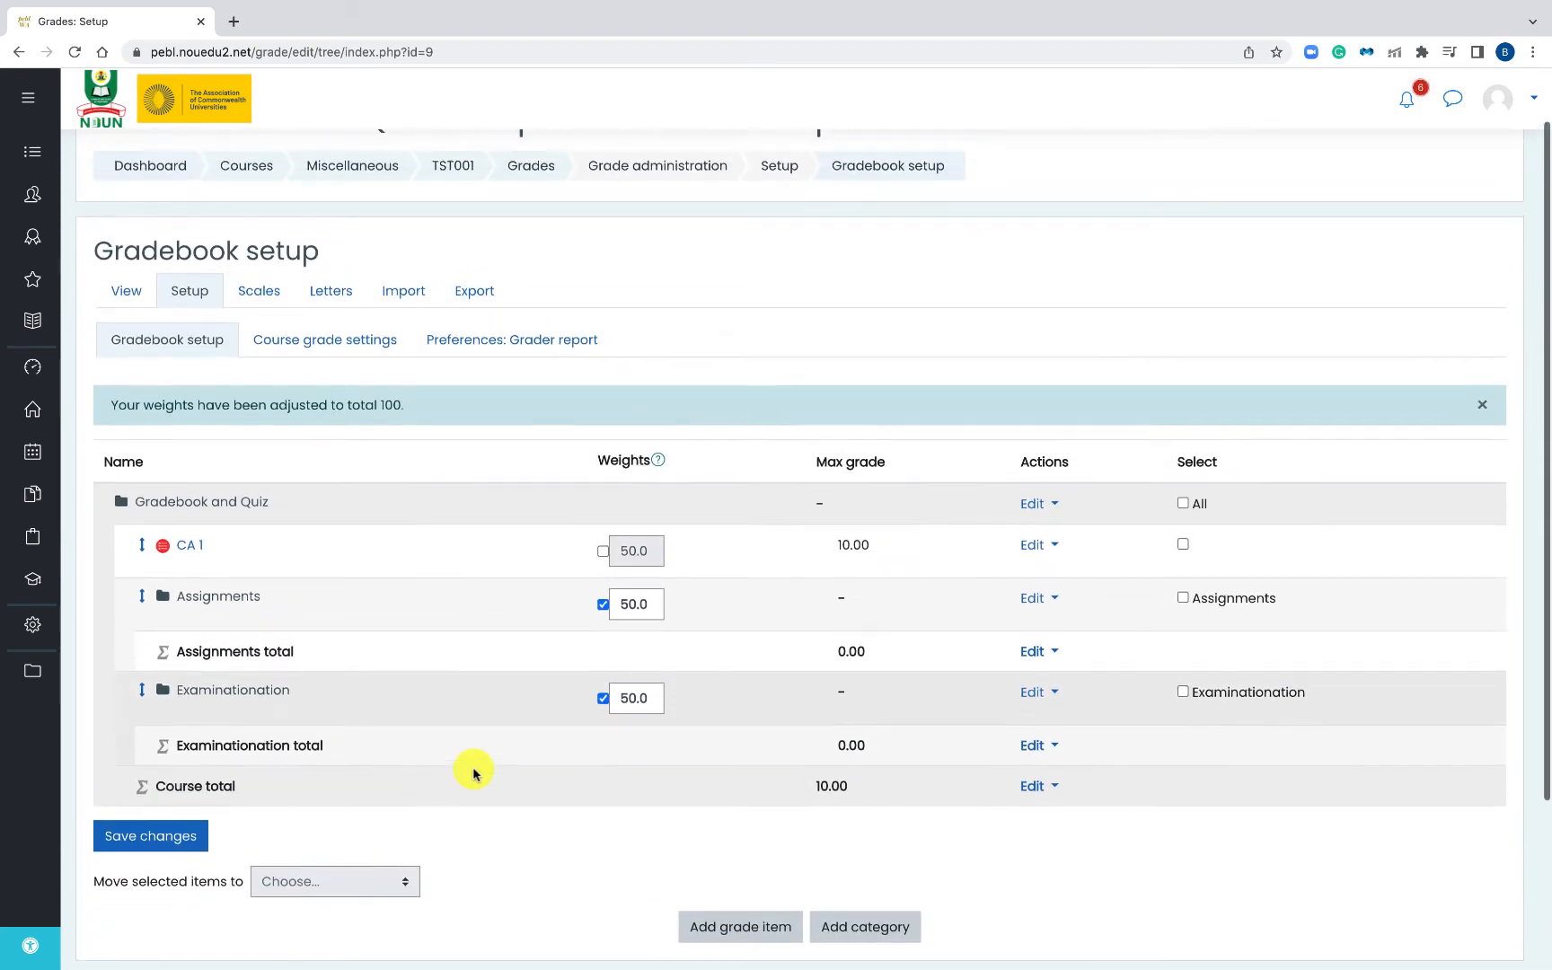
pyautogui.scroll(-1, 473, 772)
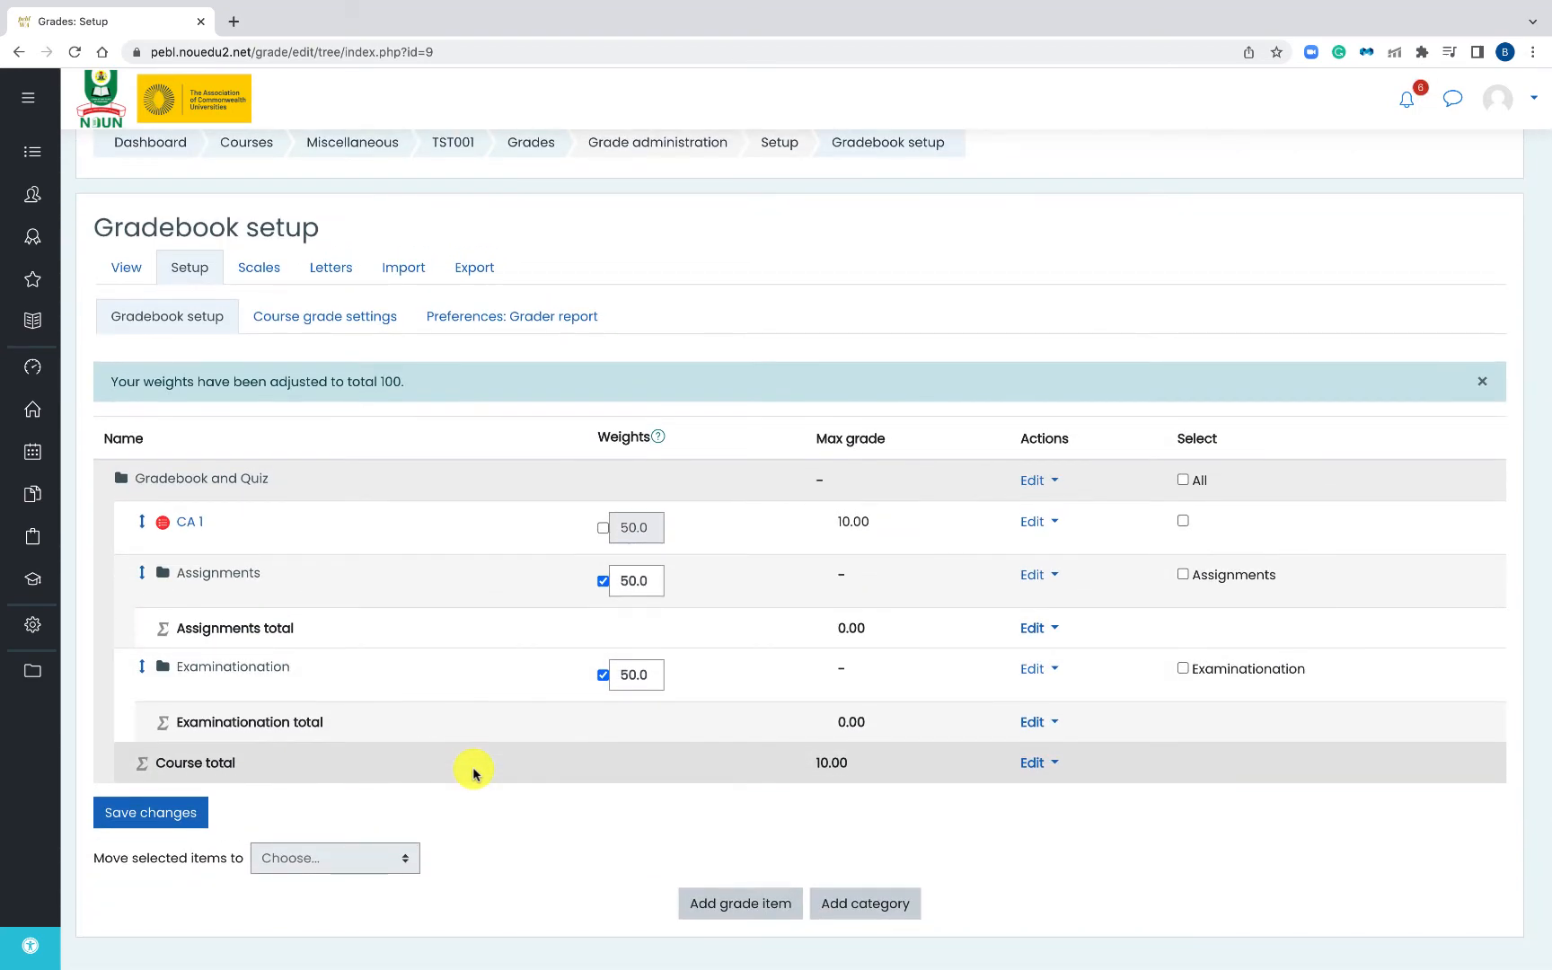
pyautogui.scroll(-1, 473, 772)
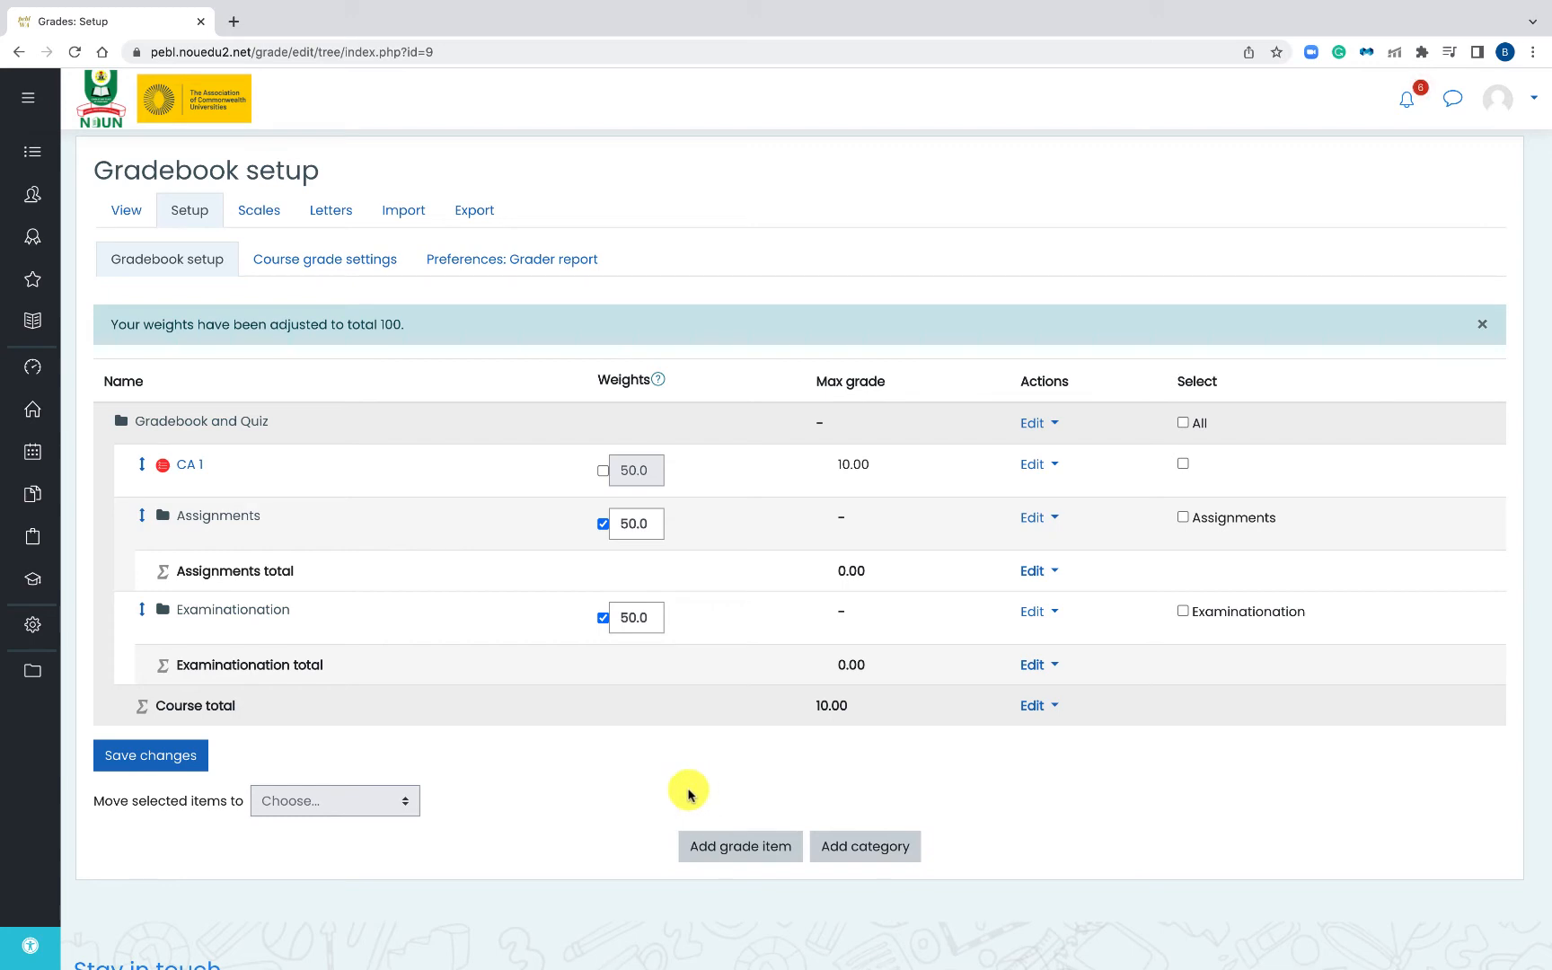
pyautogui.scroll(1, 625, 761)
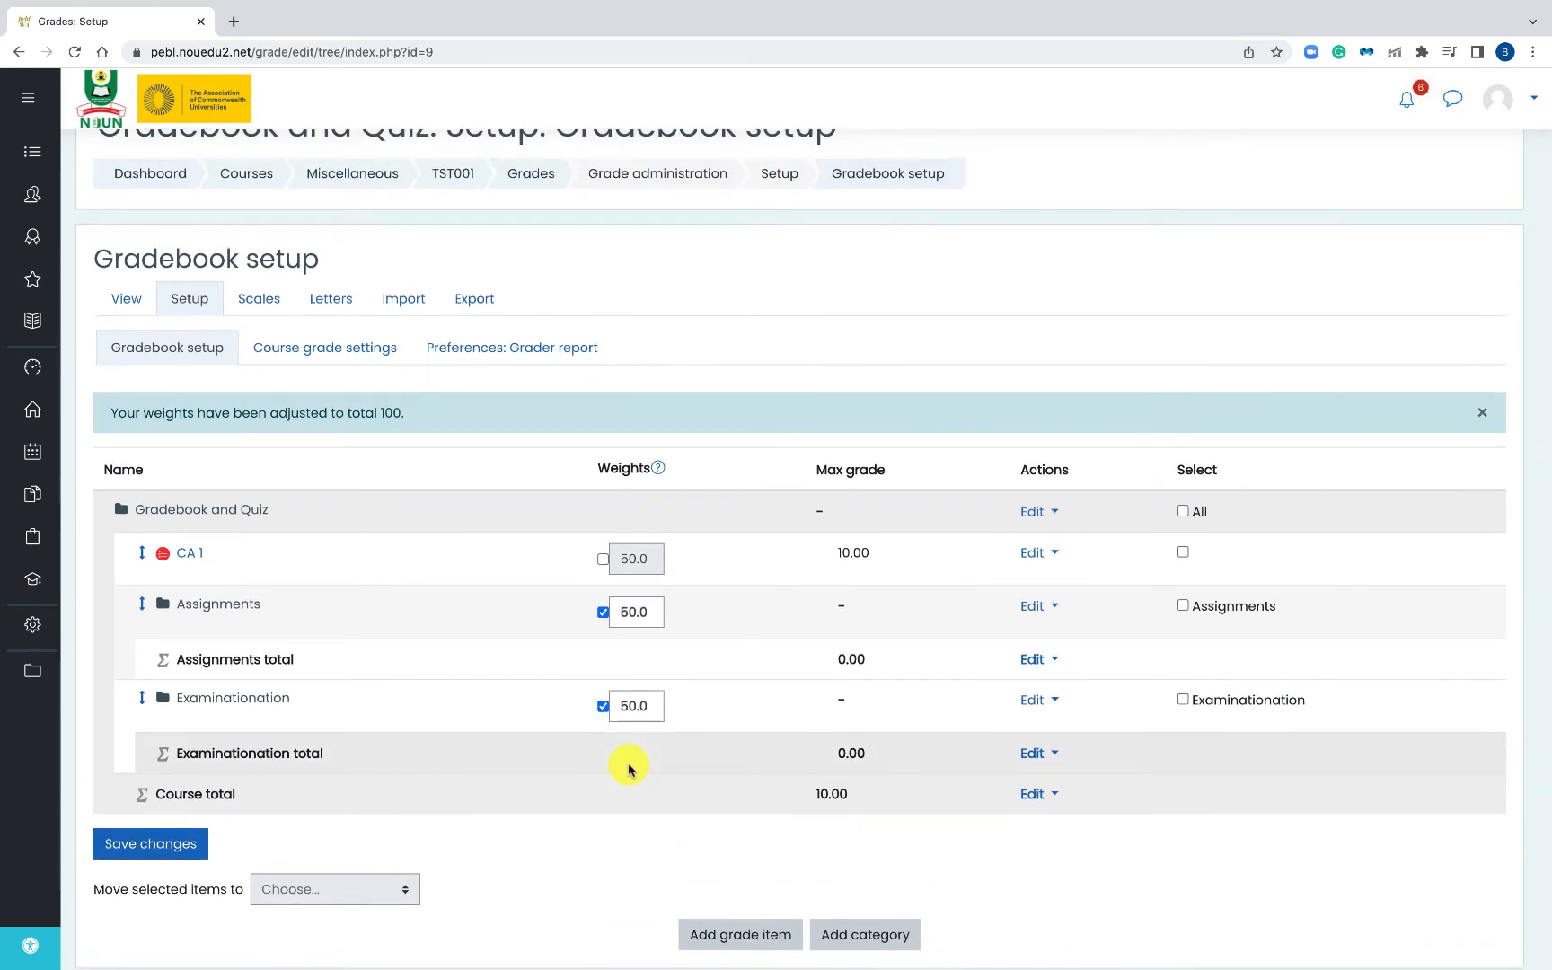
pyautogui.scroll(1, 628, 768)
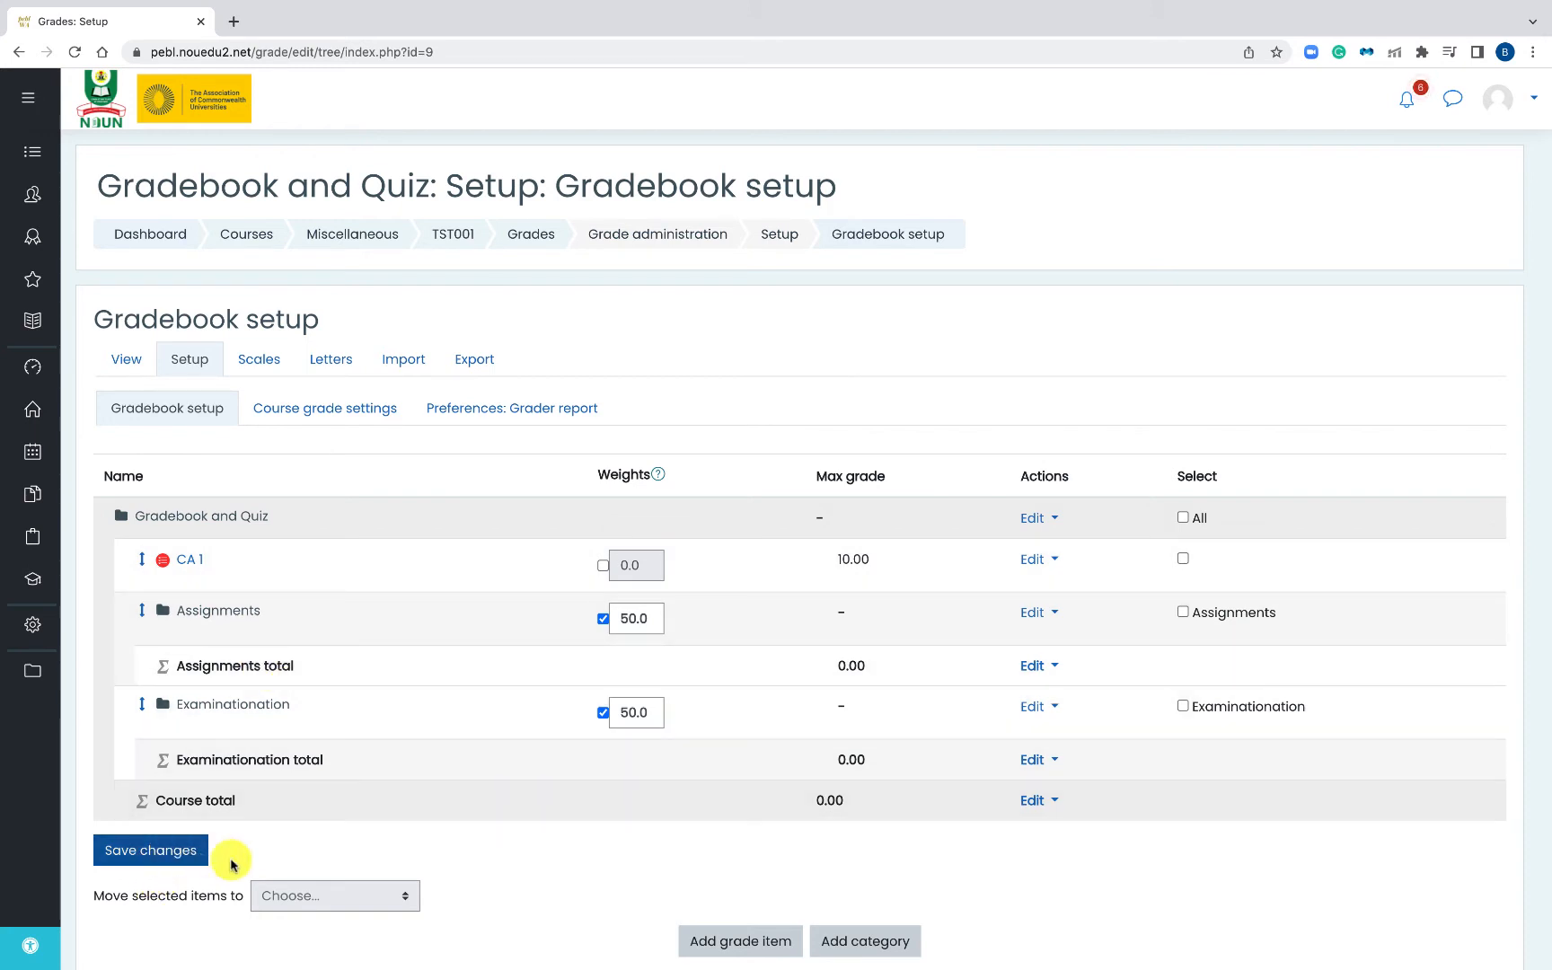
pyautogui.click(167, 864)
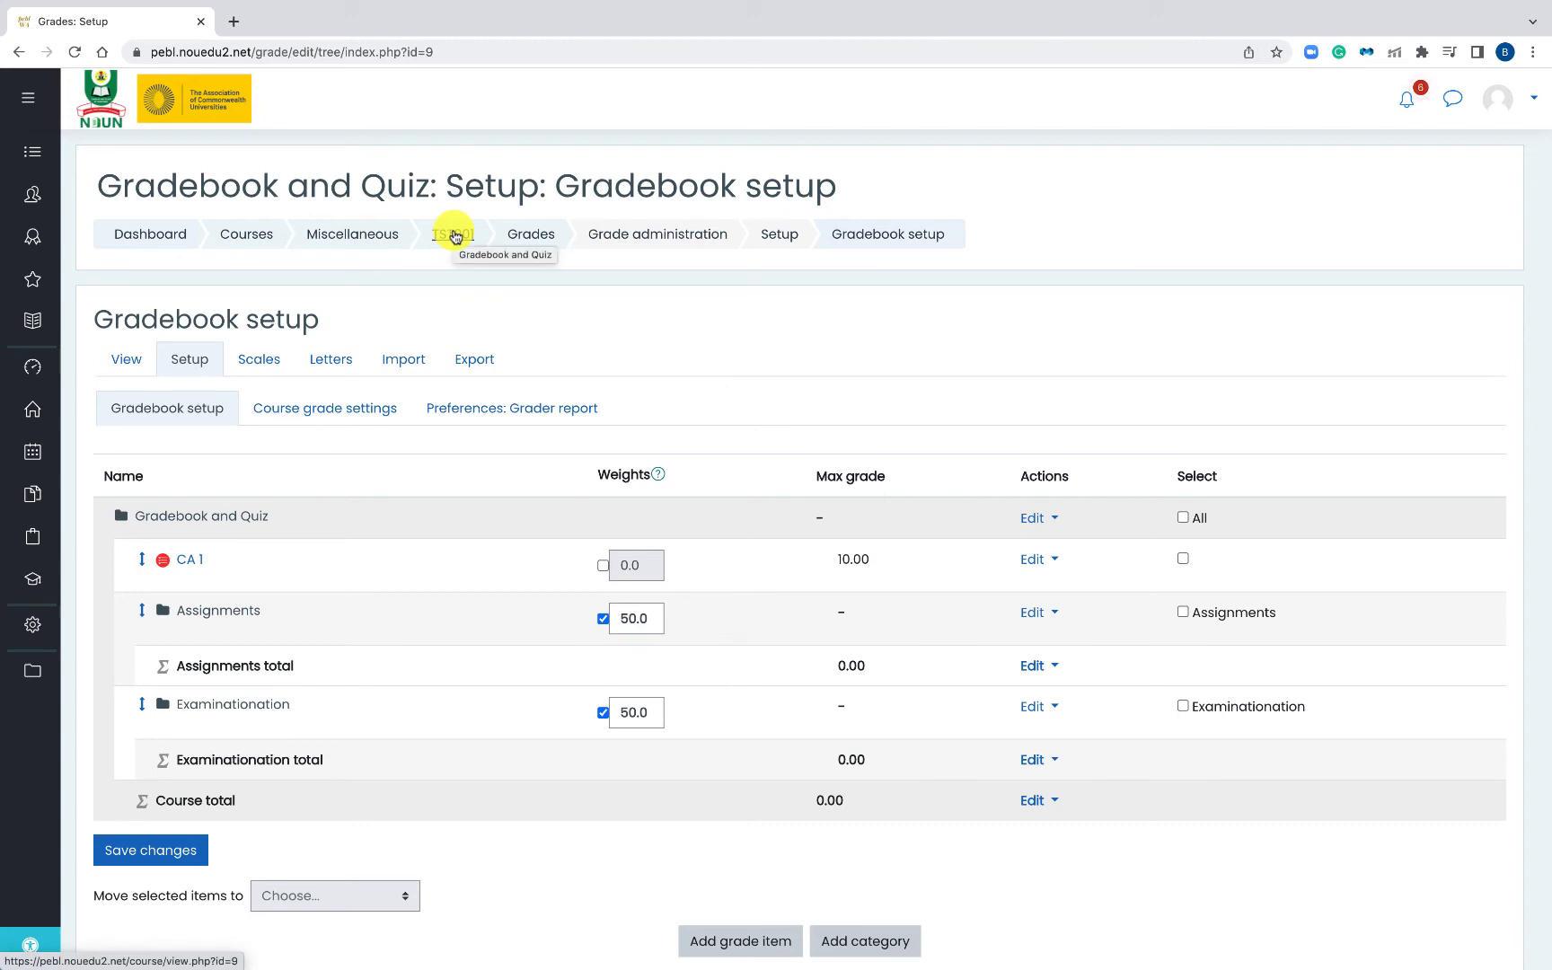
# - From the TST001 course page, add an Assignment to the Gradebook and Online Marking section
pyautogui.click(454, 236)
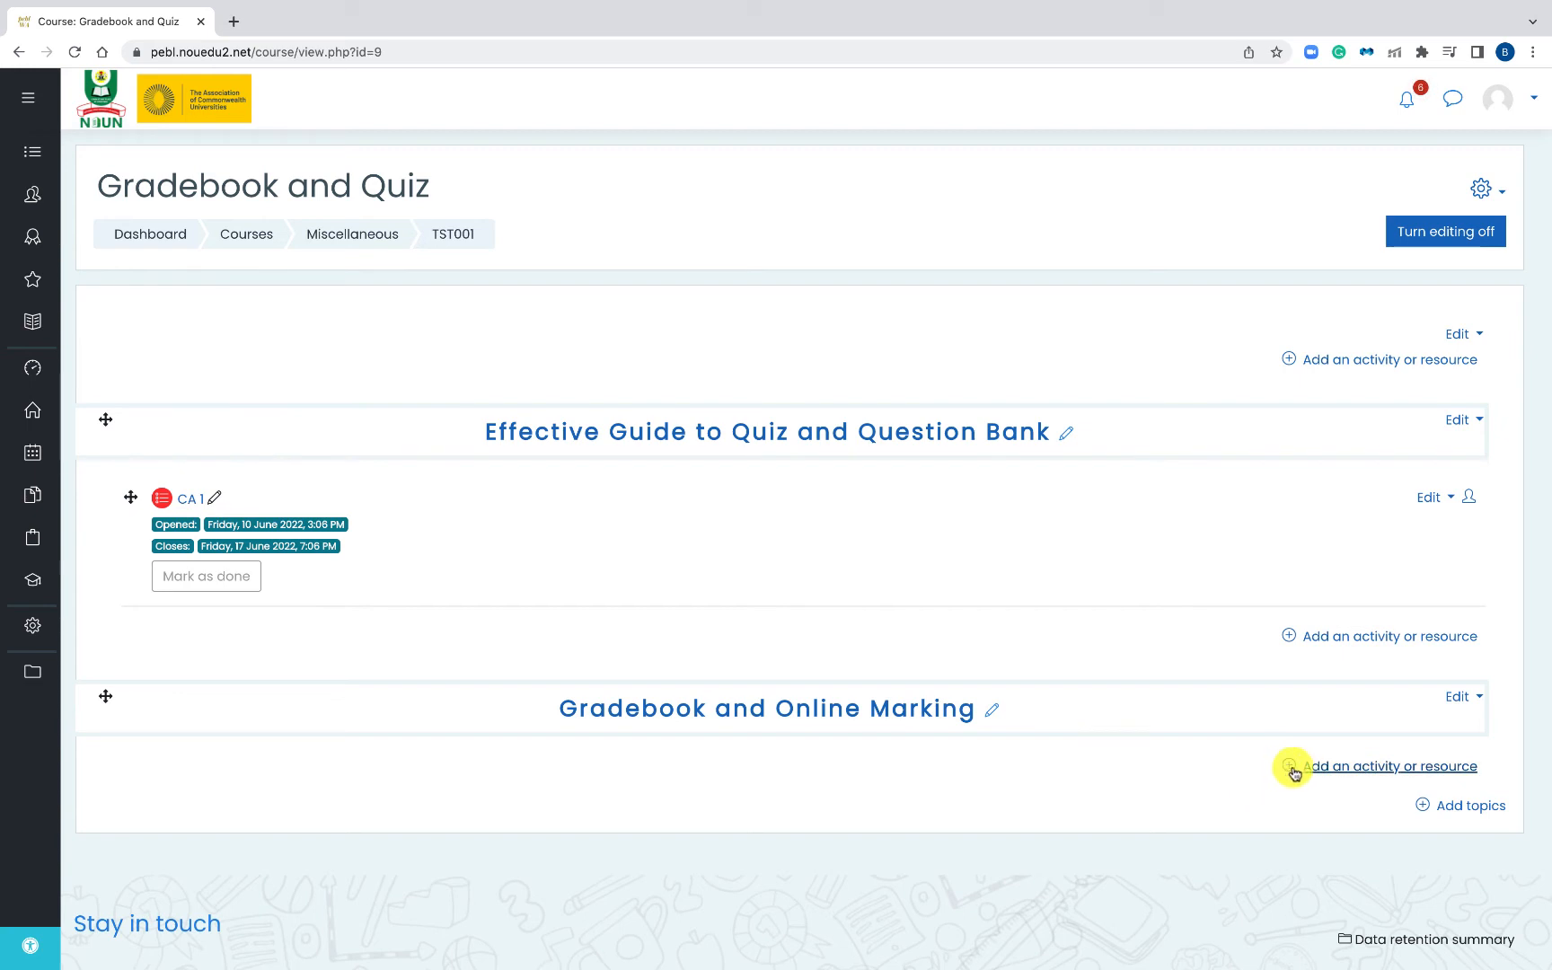
pyautogui.click(1293, 773)
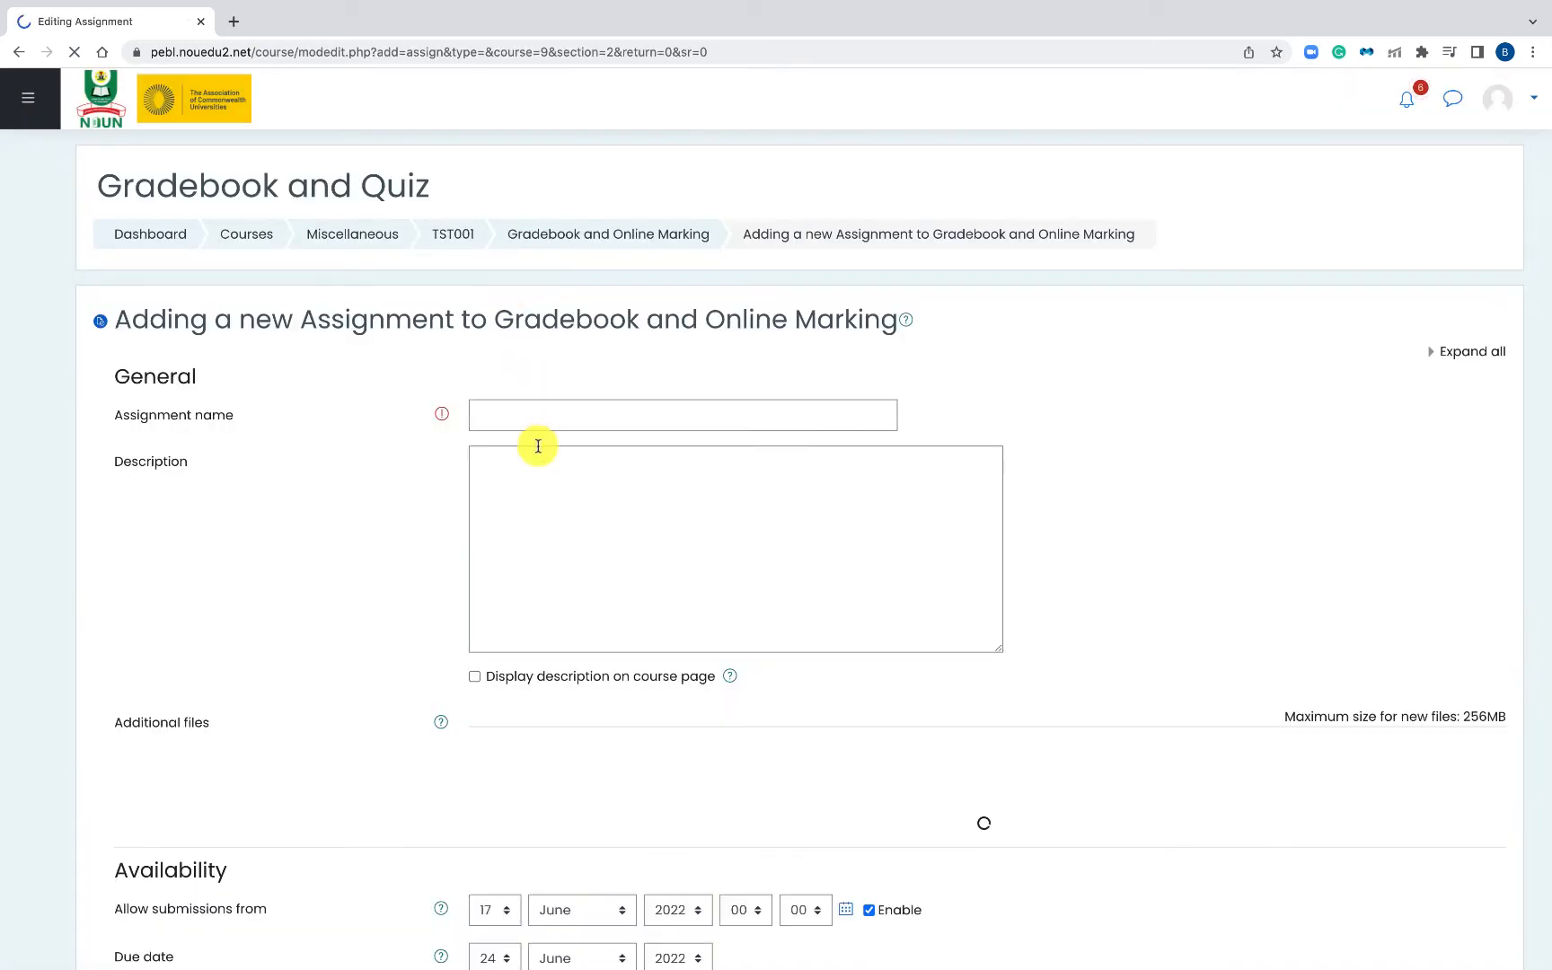
# - Enter 'Assignment' as the new assignment's name
pyautogui.click(544, 410)
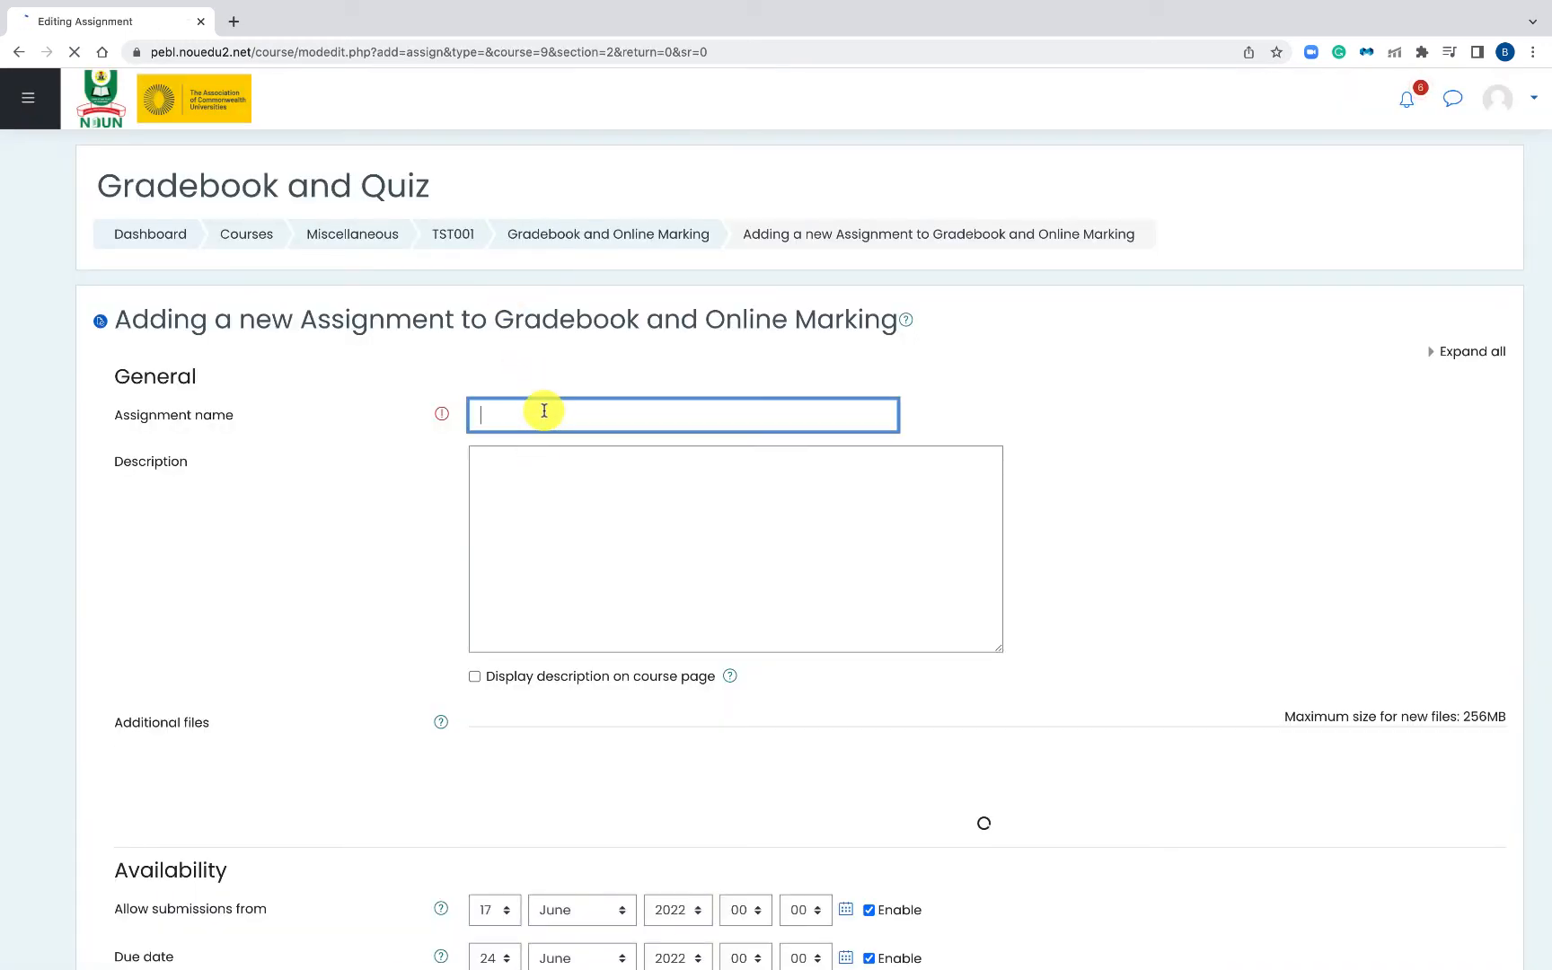
pyautogui.write('Assignment')
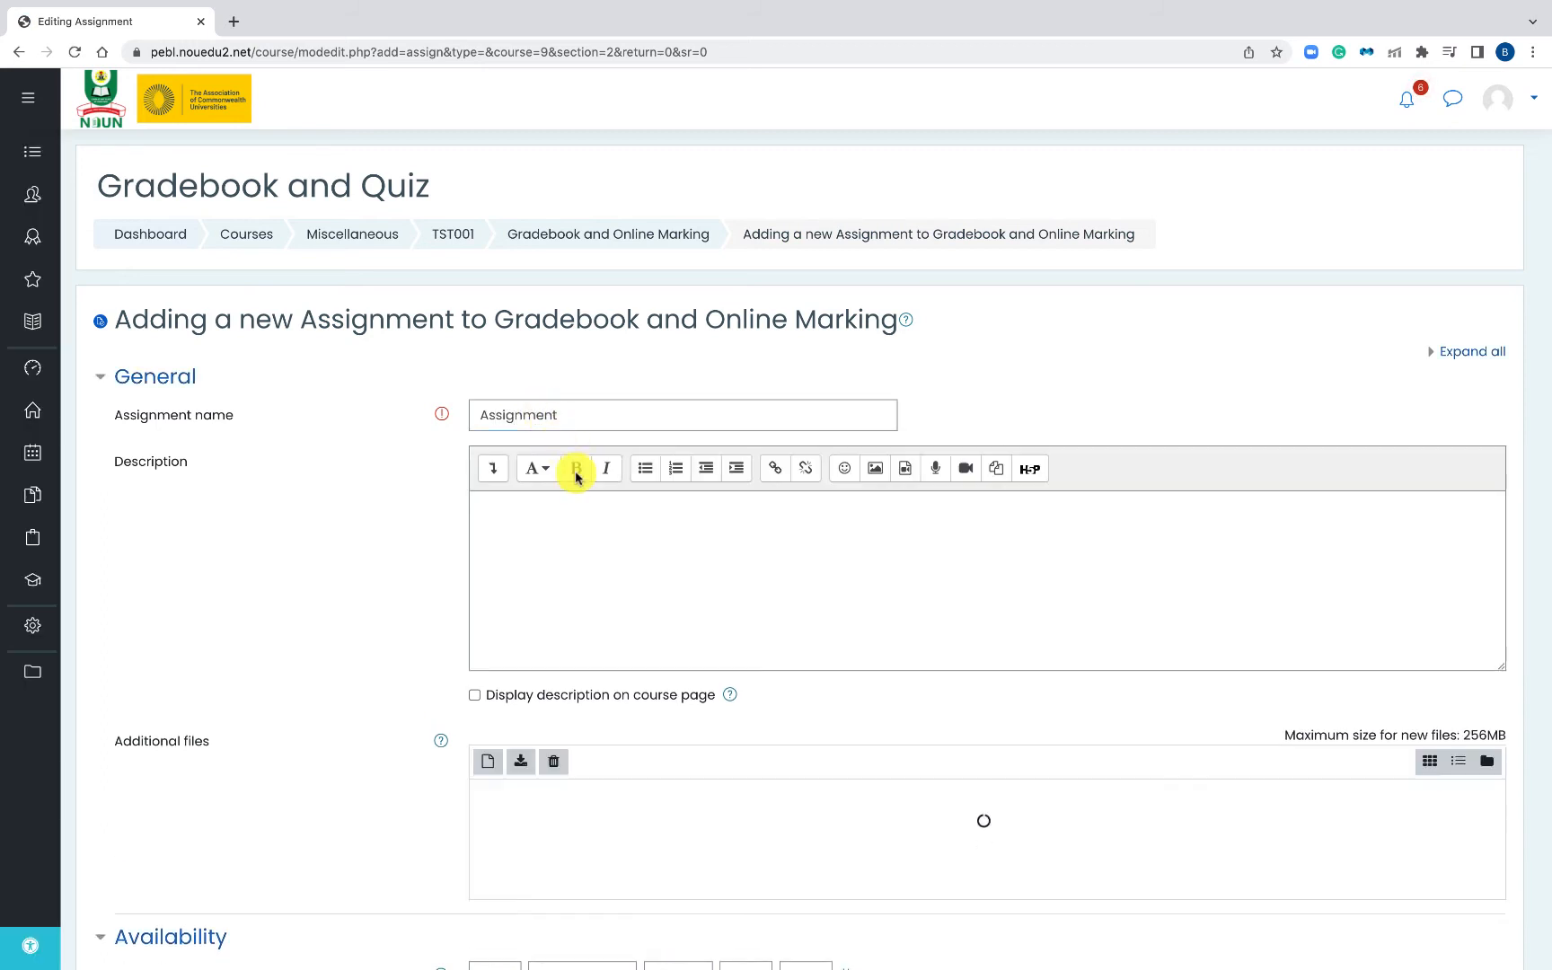
pyautogui.click(581, 562)
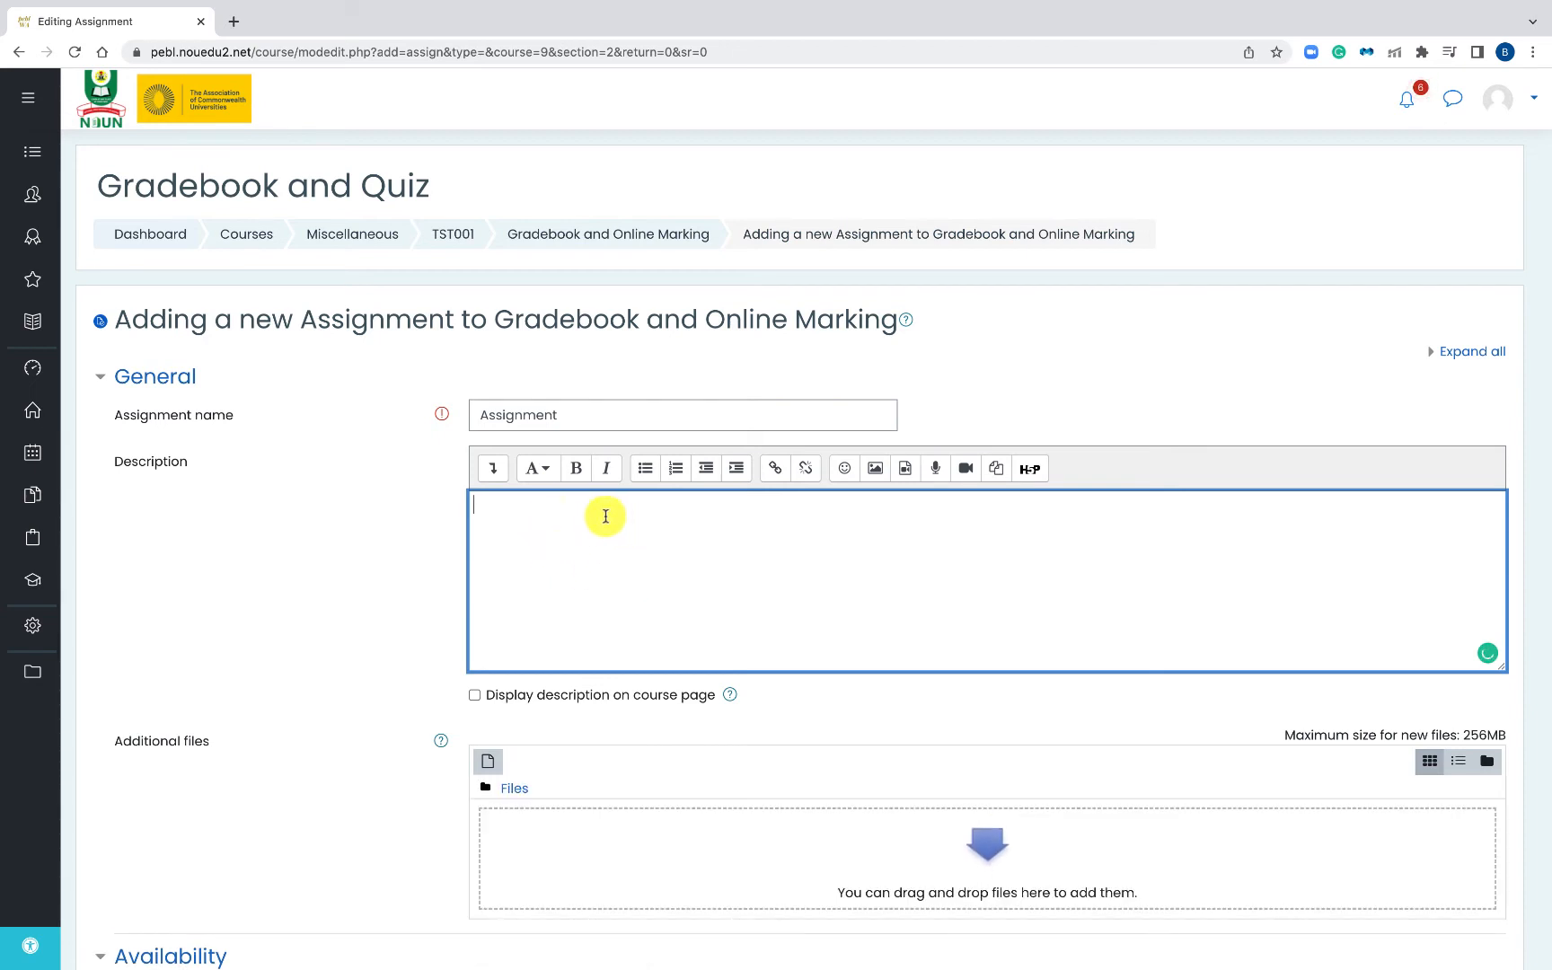
pyautogui.scroll(-3, 602, 563)
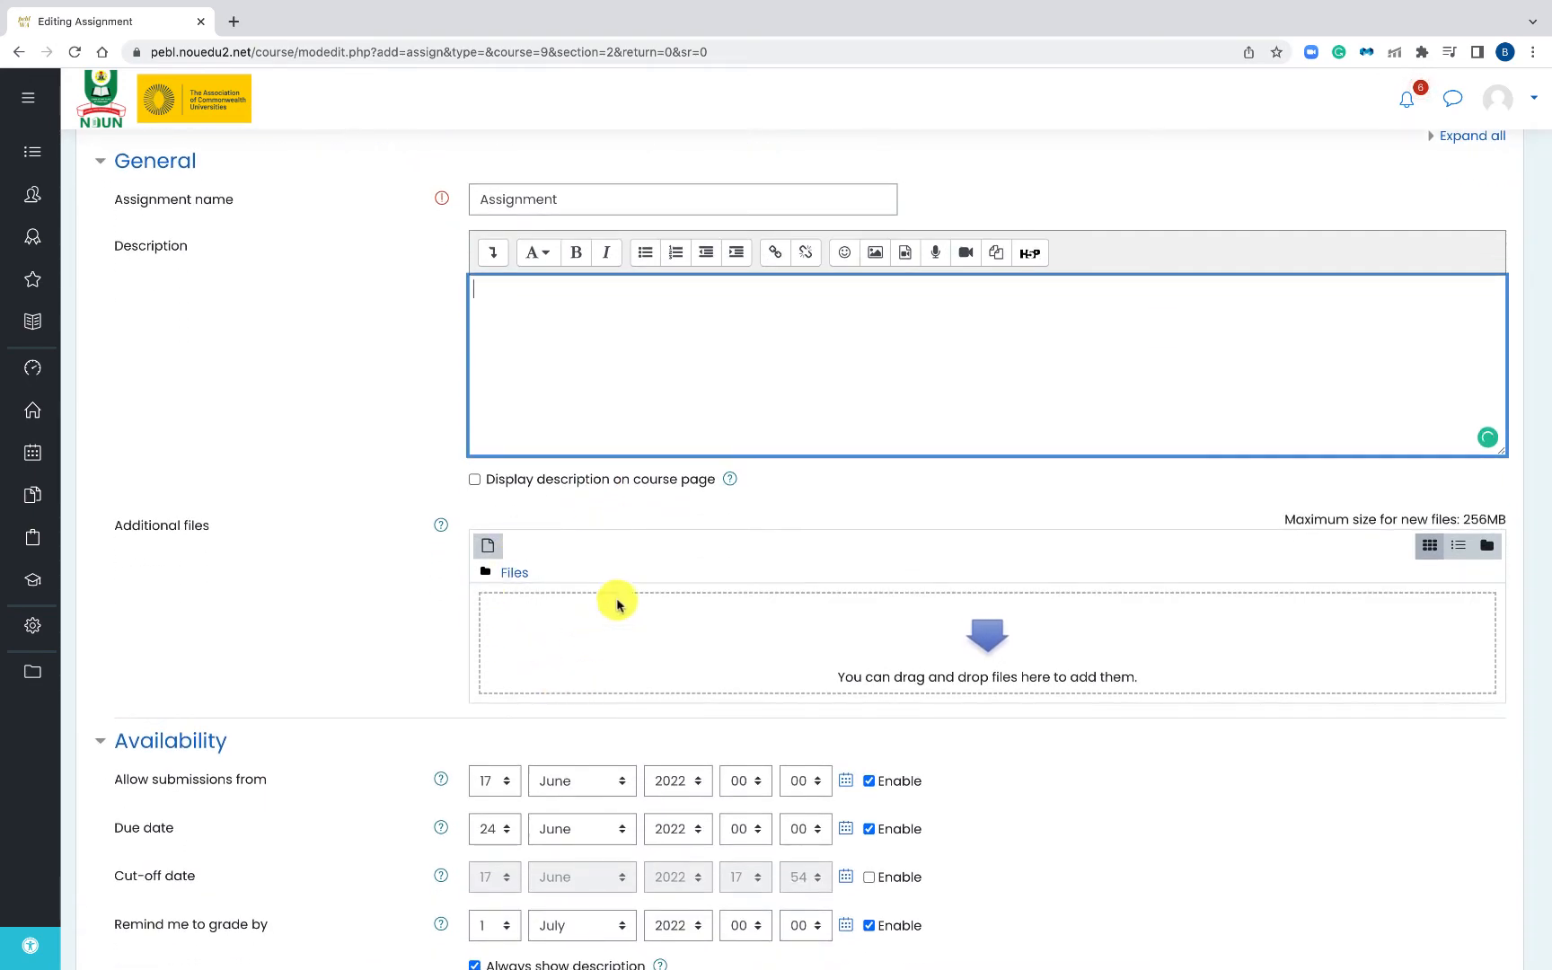
pyautogui.scroll(-2, 620, 630)
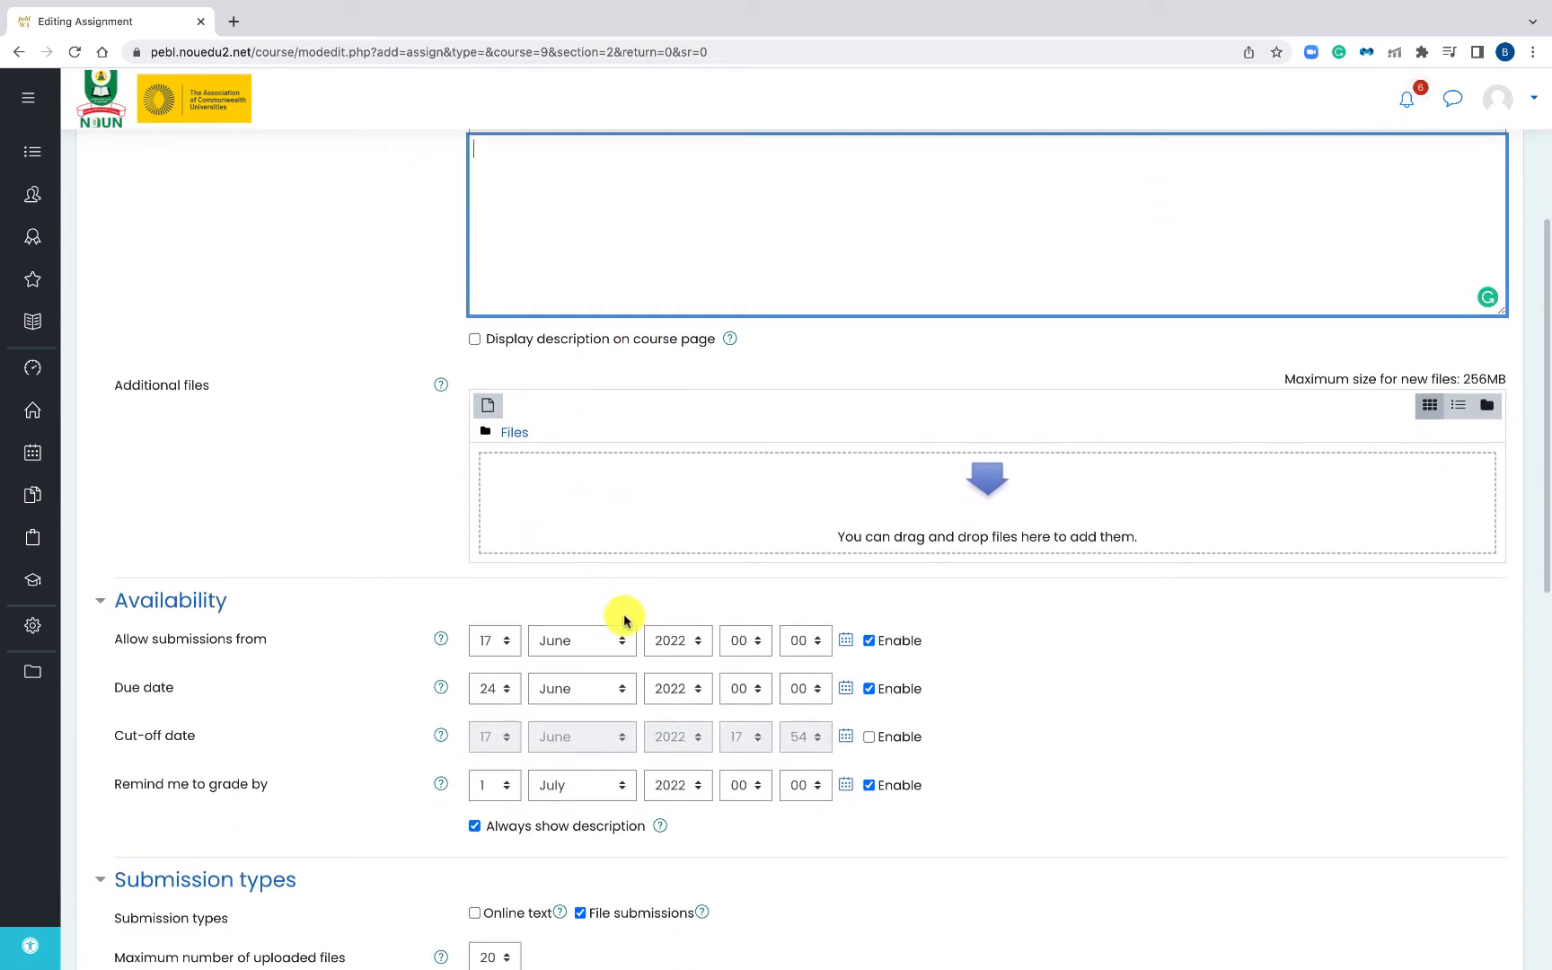
pyautogui.scroll(-3, 624, 617)
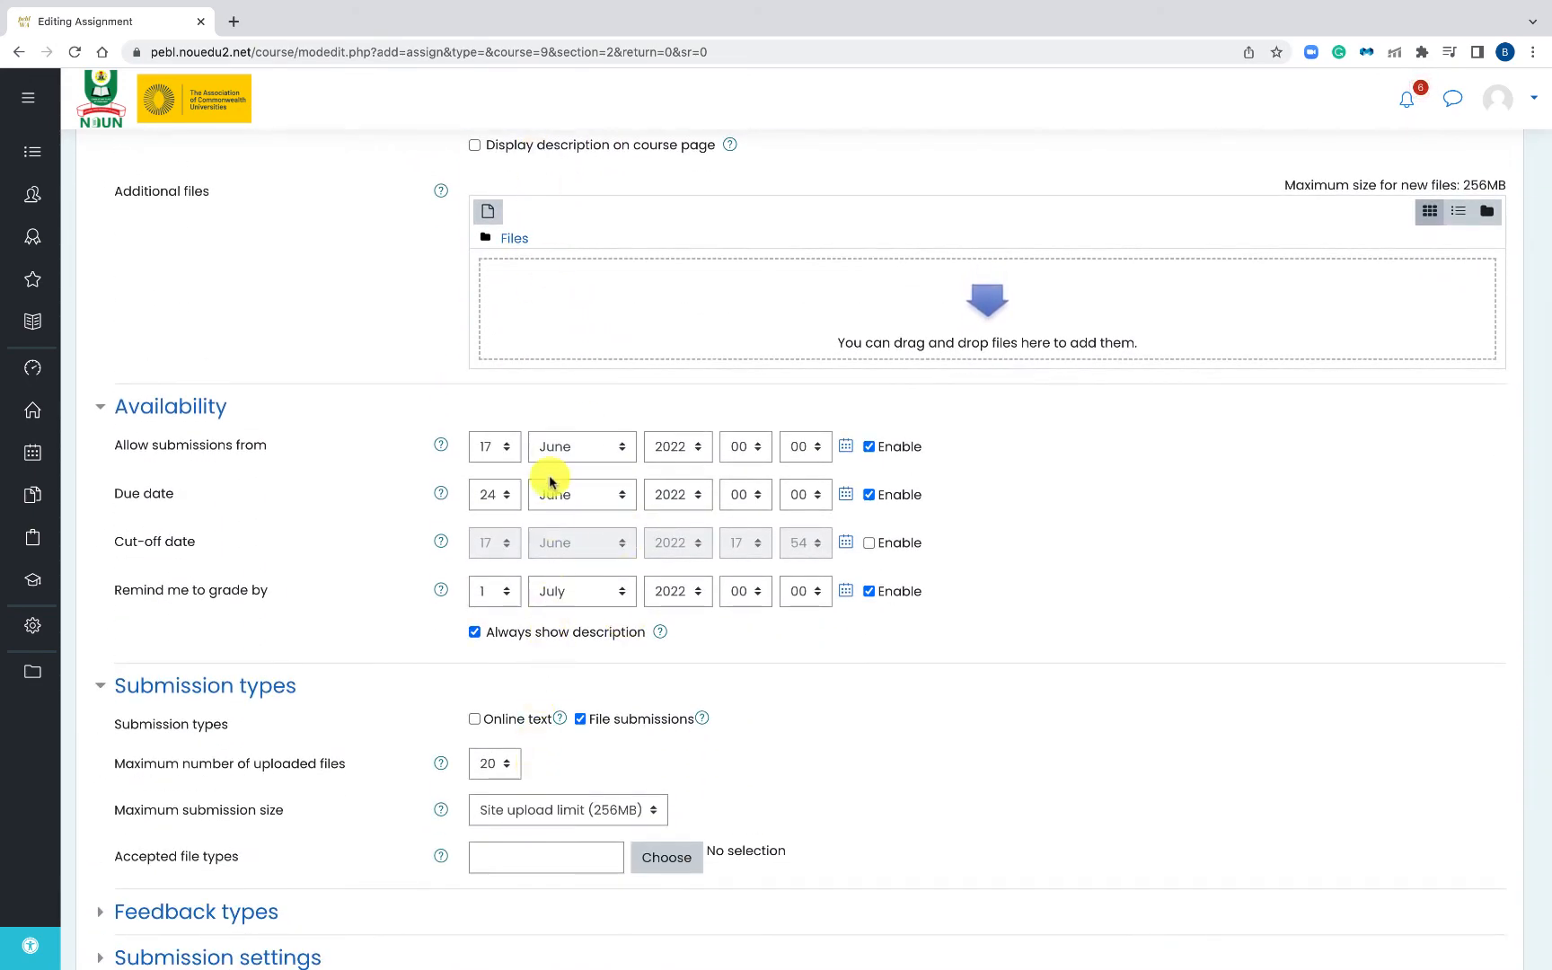
pyautogui.scroll(-3, 549, 514)
pyautogui.scroll(-3, 548, 521)
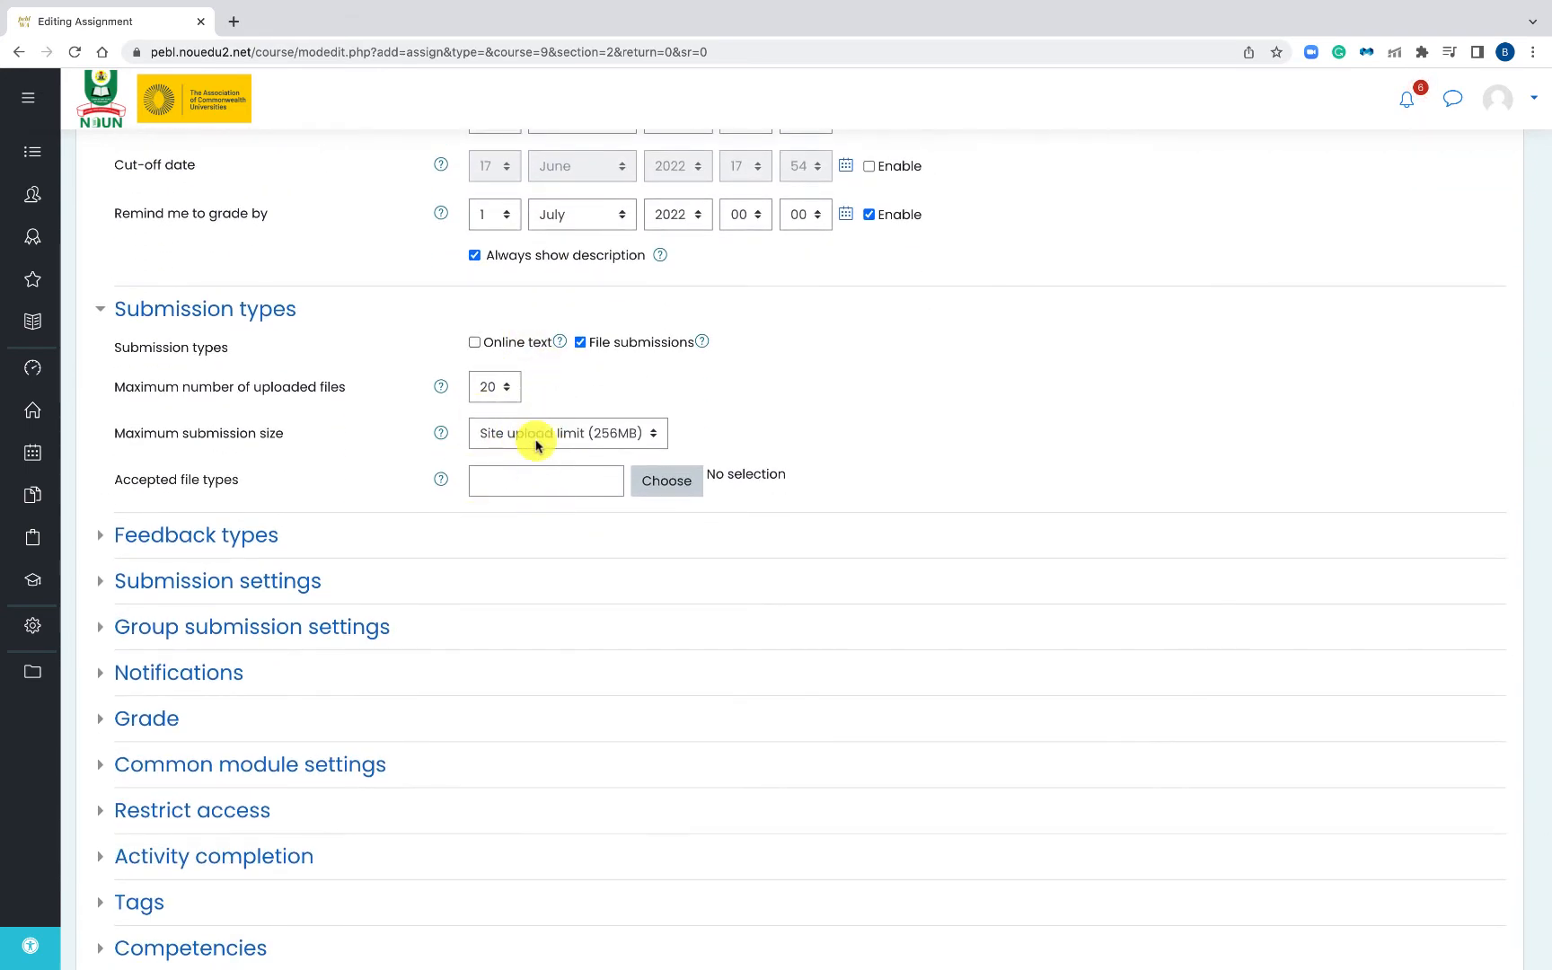
pyautogui.scroll(-1, 443, 598)
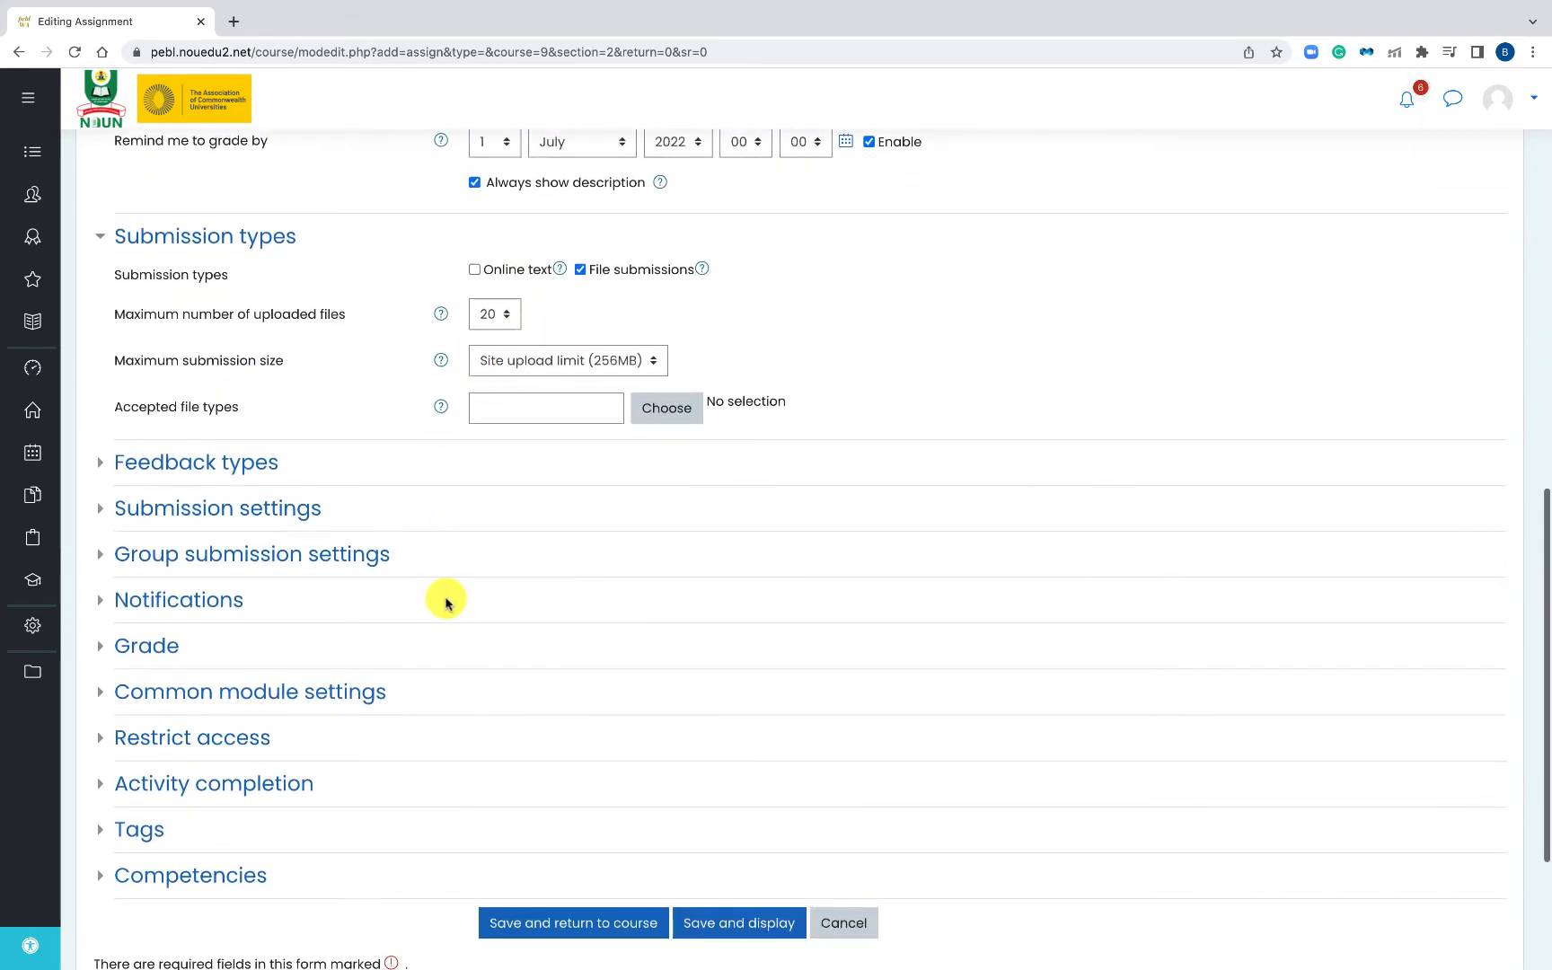
# - Give the assignment a maximum grade of 10 in the Assignments grade category
pyautogui.click(153, 645)
pyautogui.scroll(-2, 444, 624)
pyautogui.scroll(-1, 444, 629)
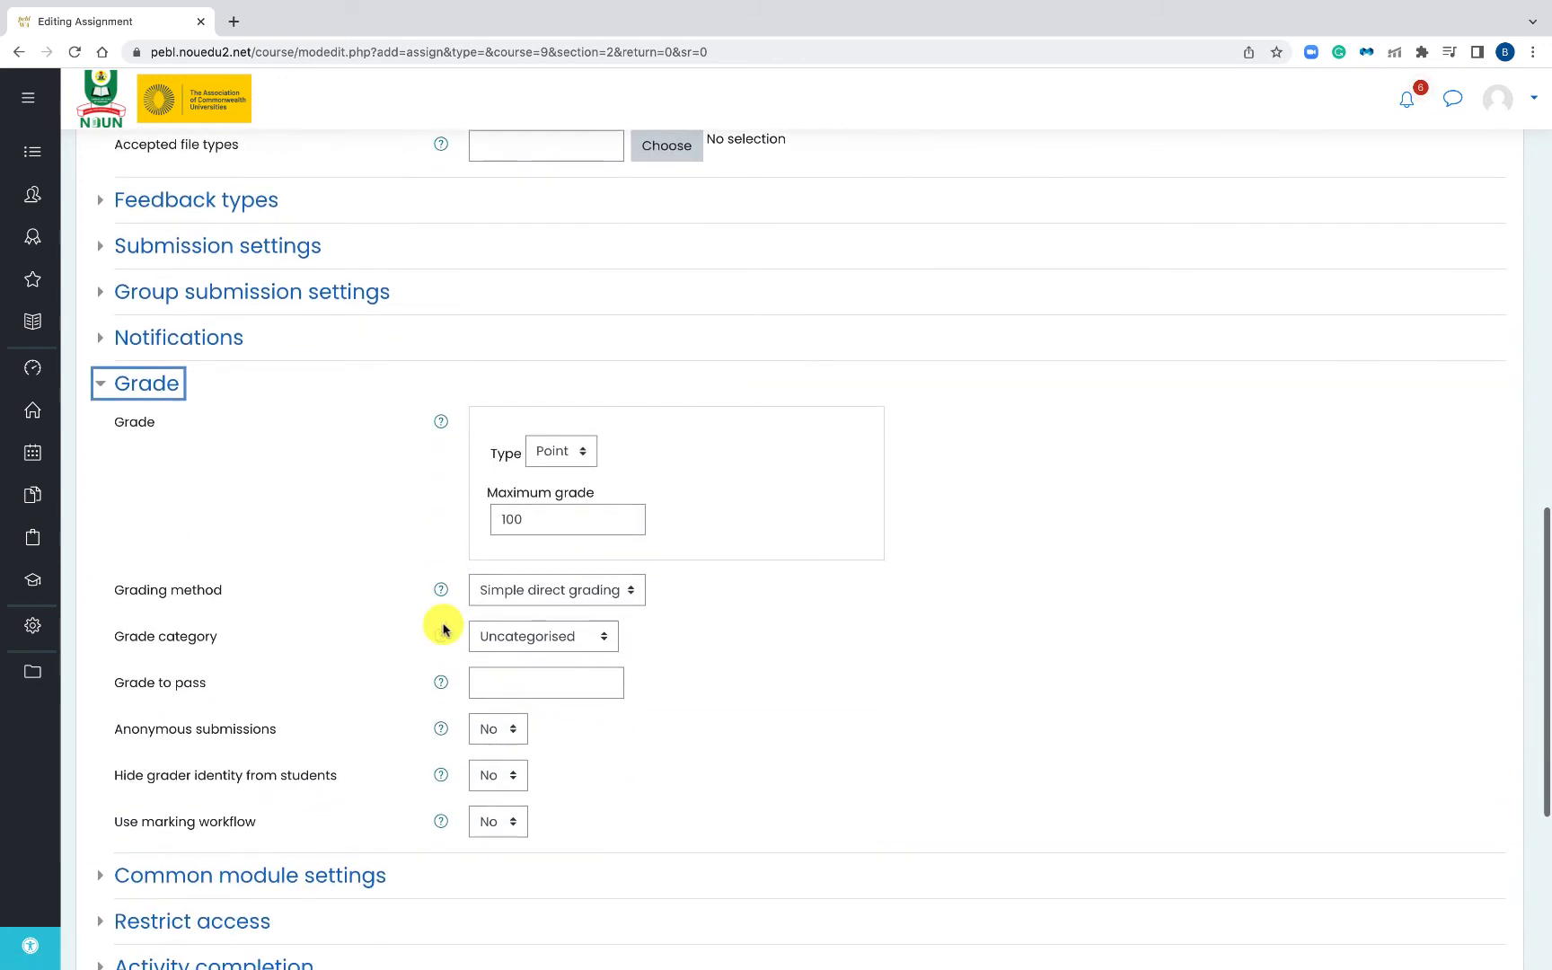
pyautogui.moveTo(521, 520); pyautogui.dragTo(465, 525)
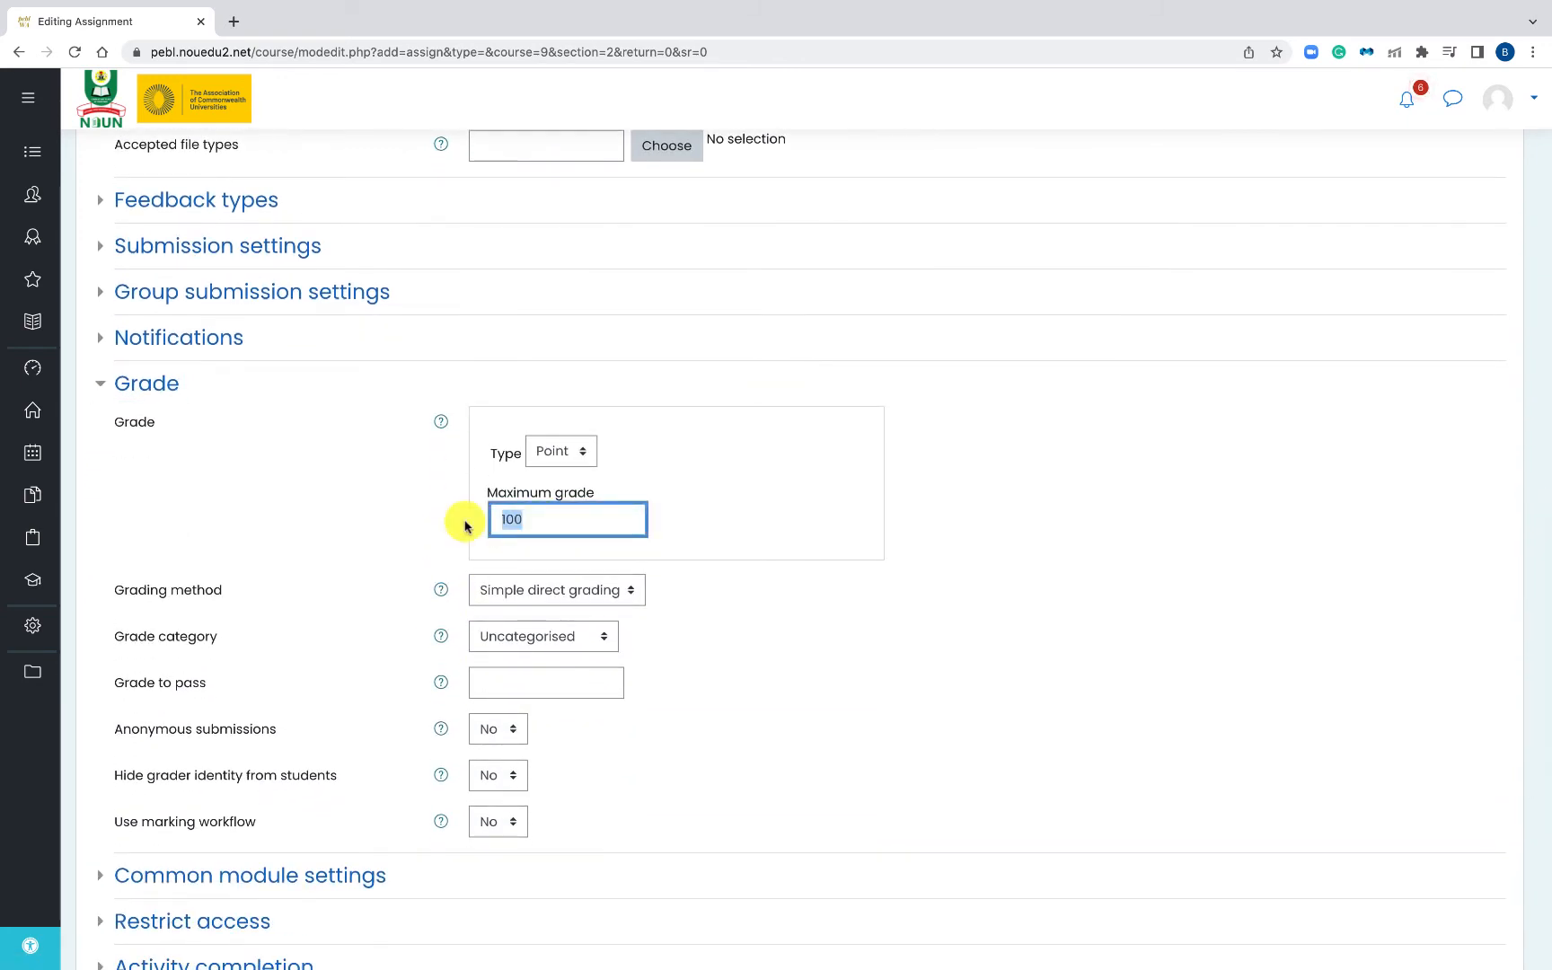
pyautogui.write('1')
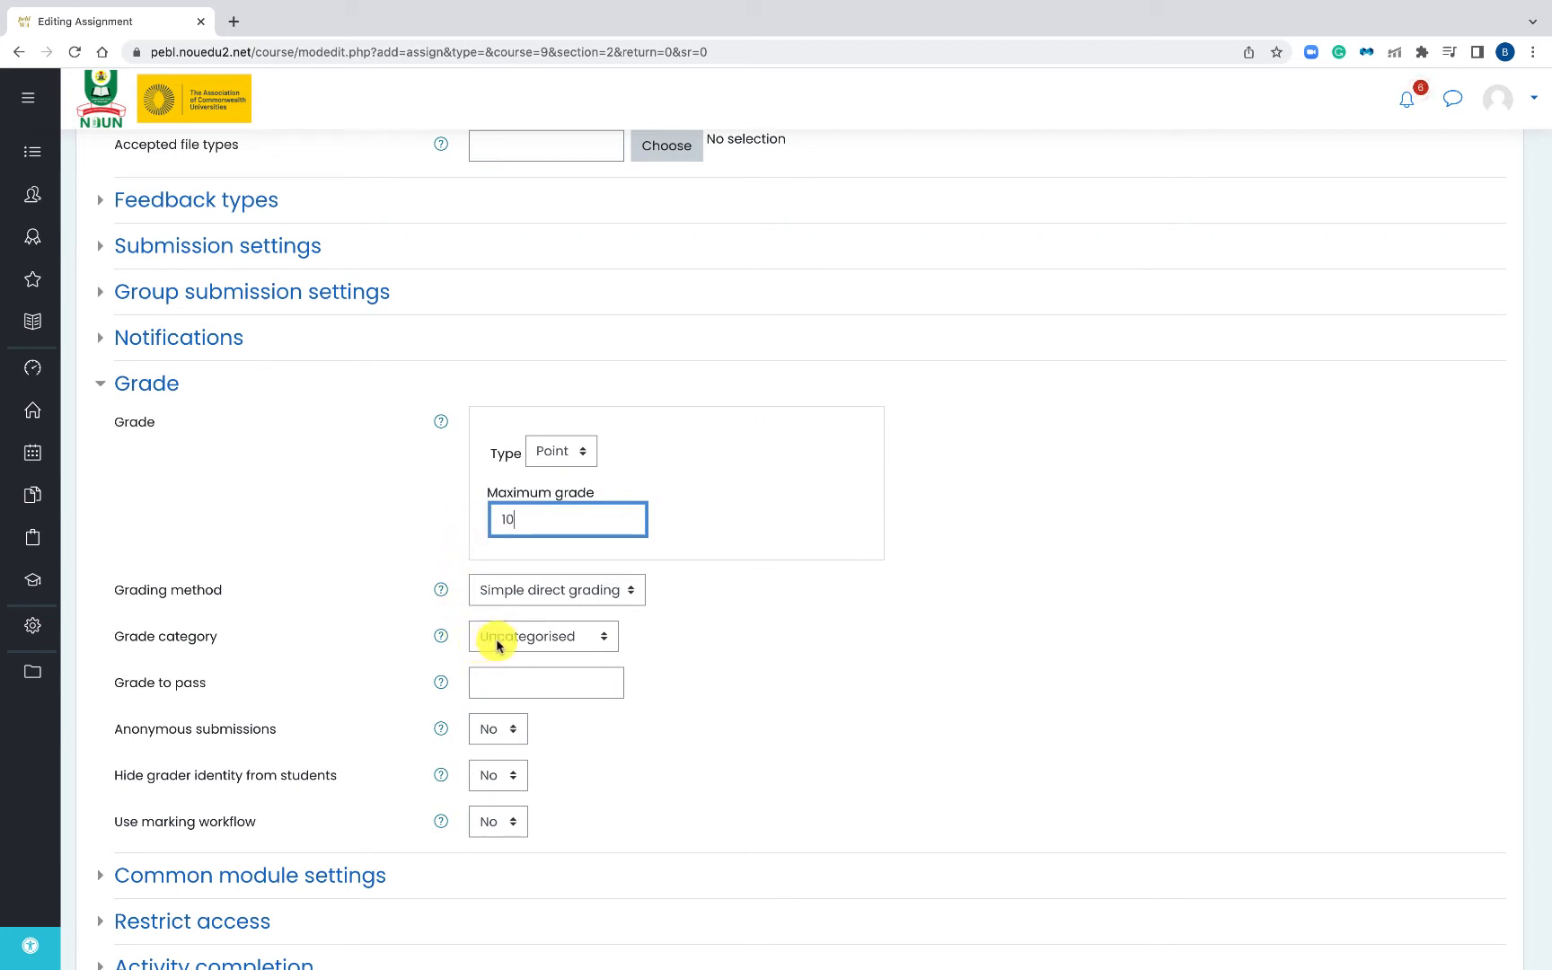
pyautogui.click(110, 640)
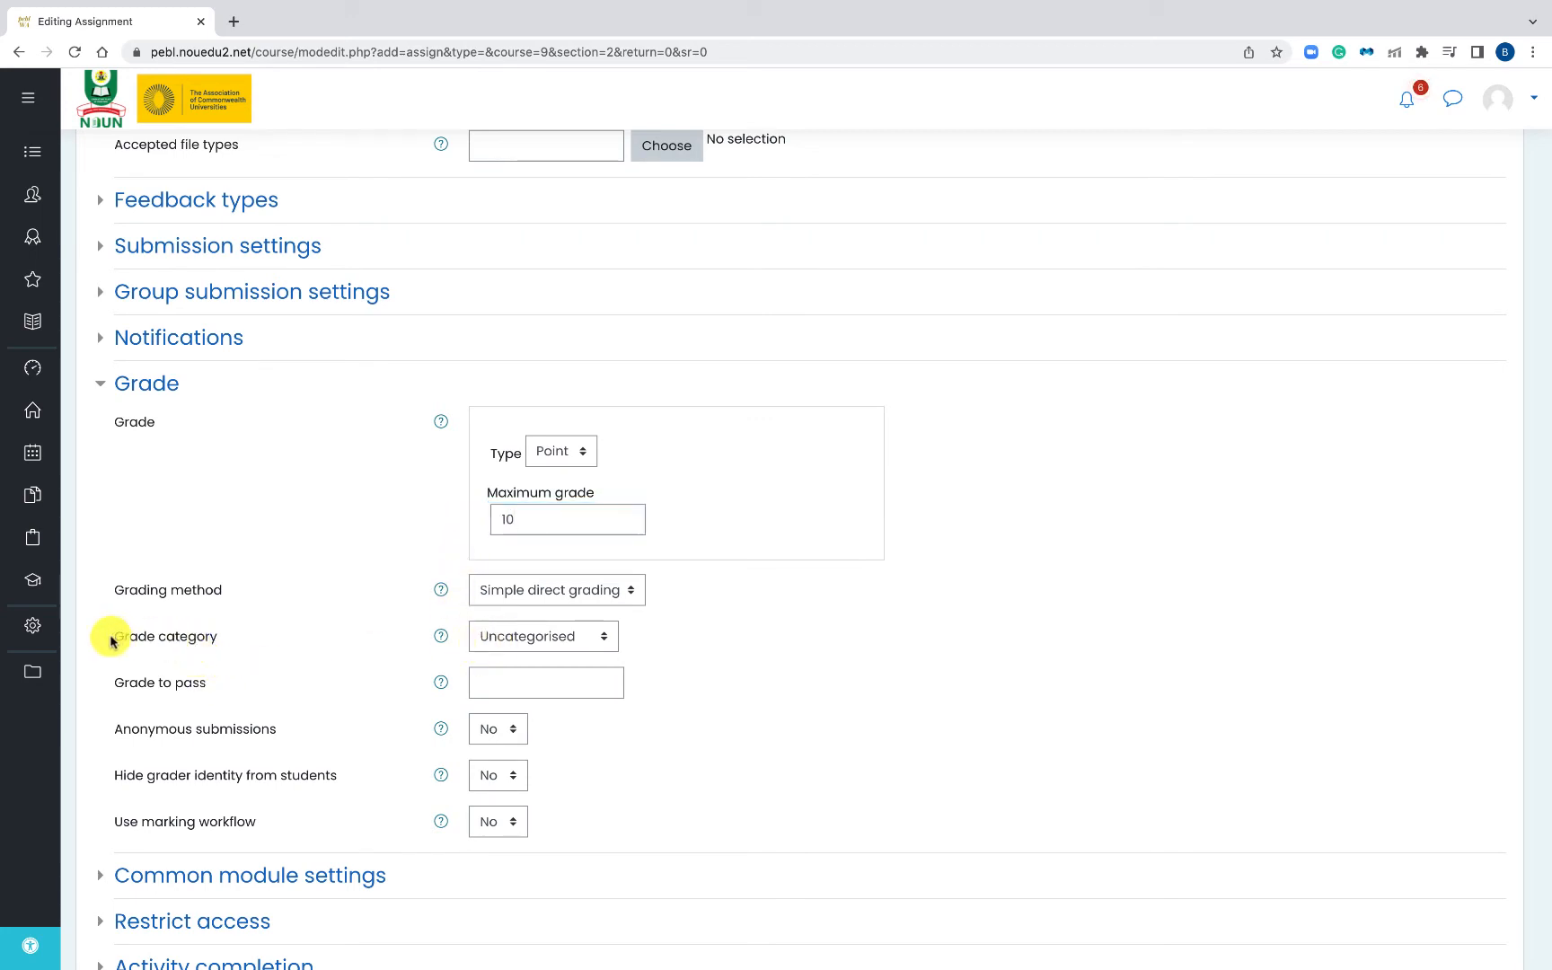
pyautogui.moveTo(110, 640); pyautogui.dragTo(235, 642)
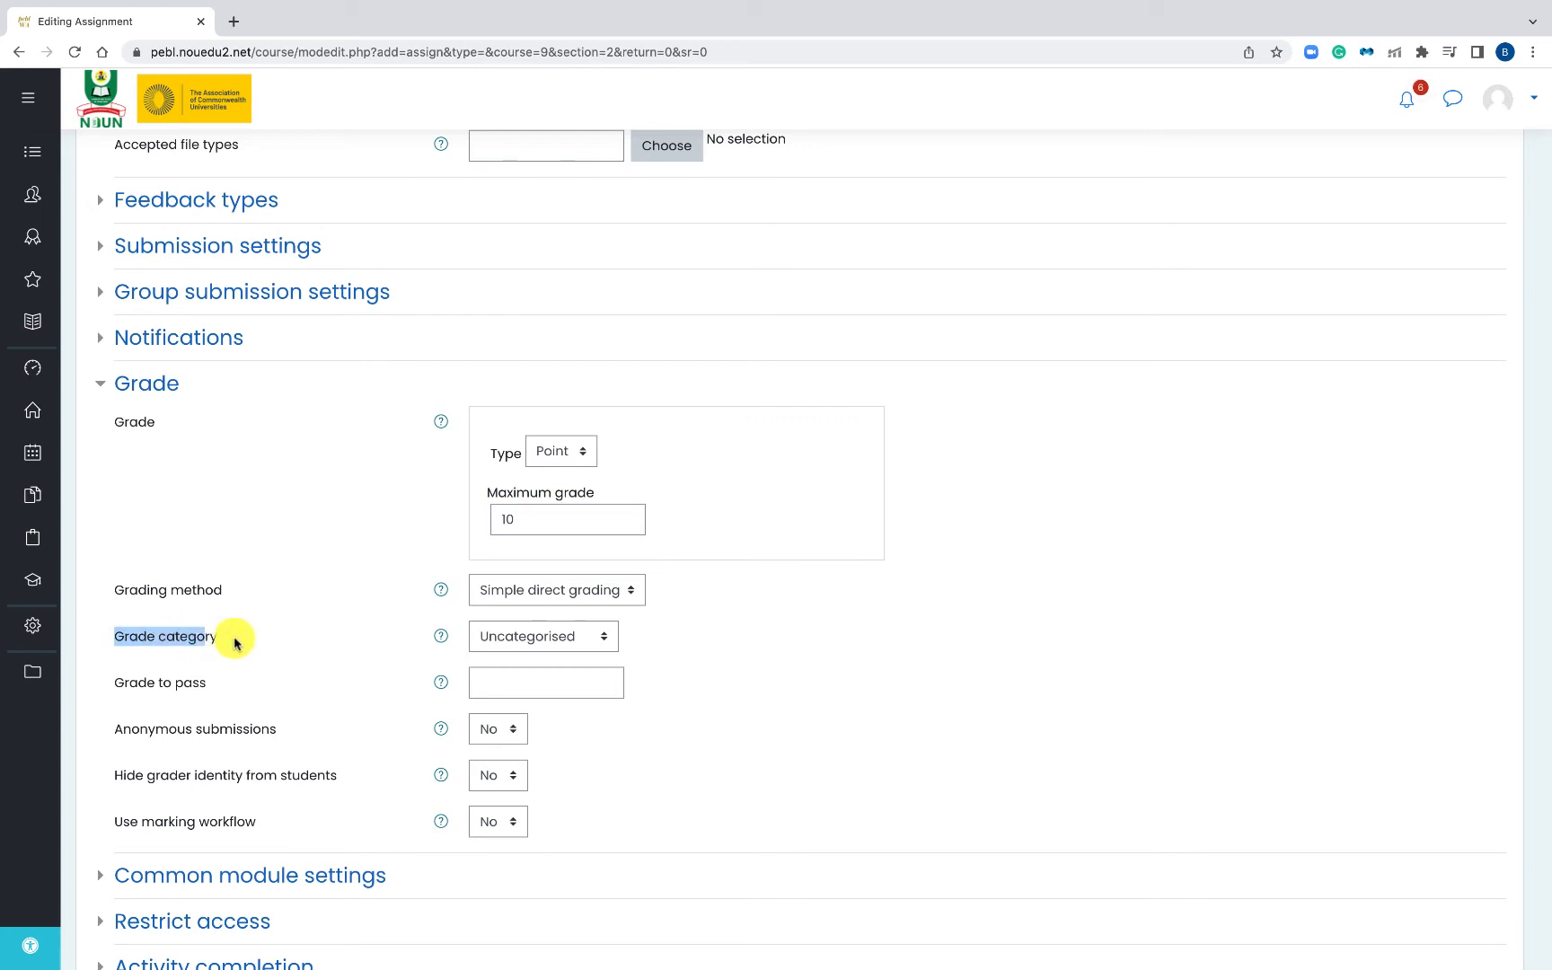
pyautogui.click(503, 640)
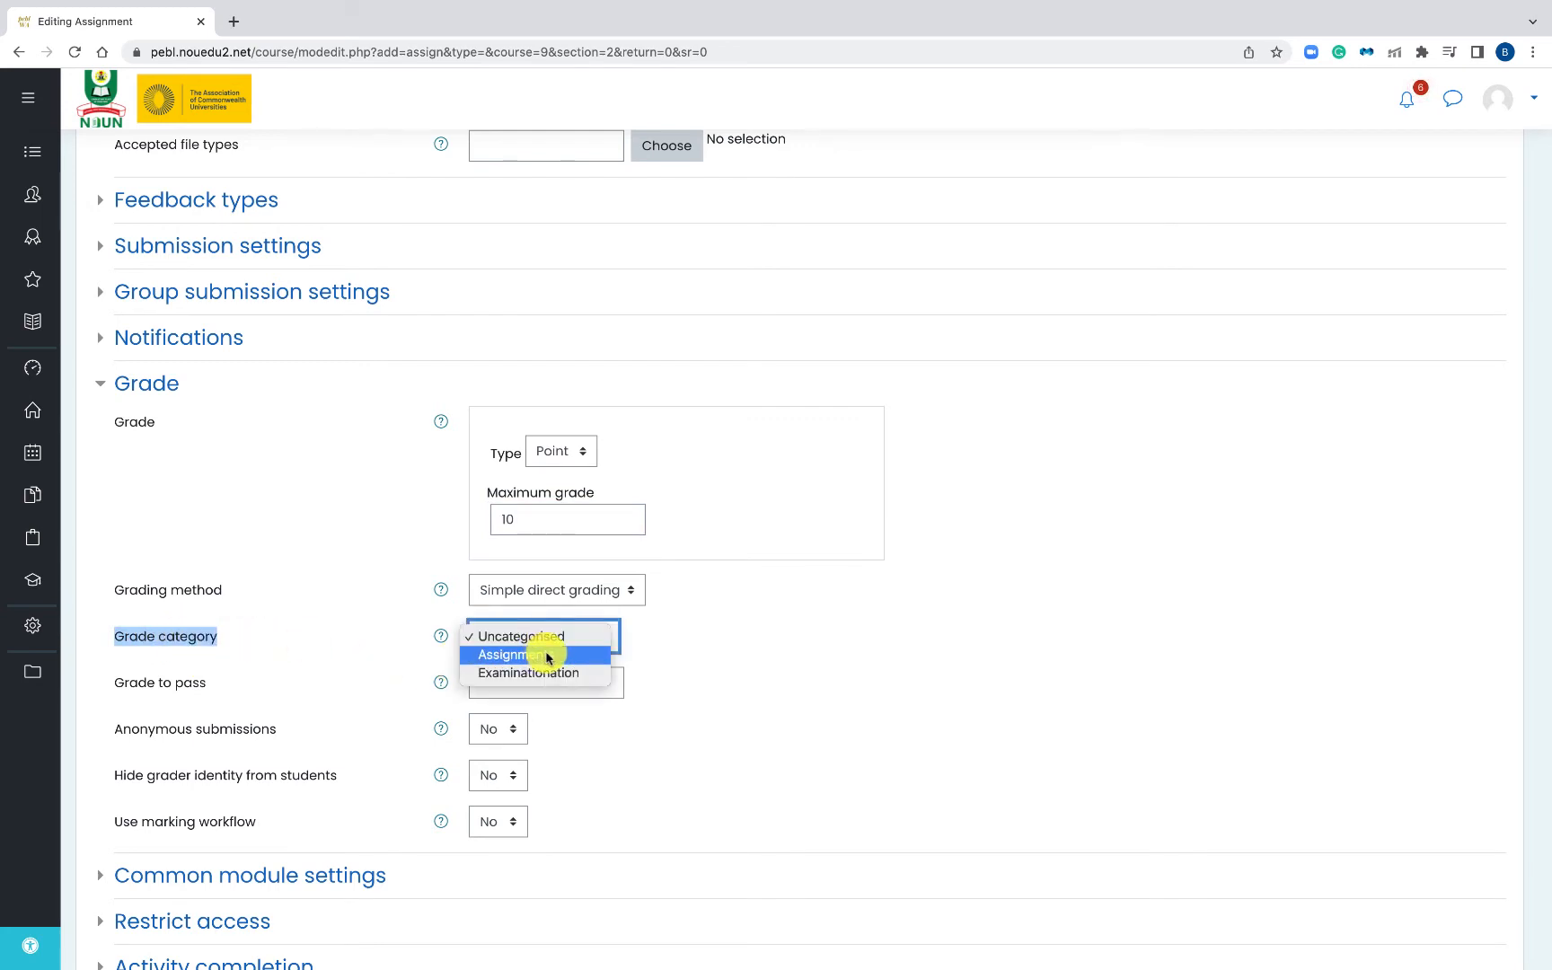
pyautogui.click(547, 656)
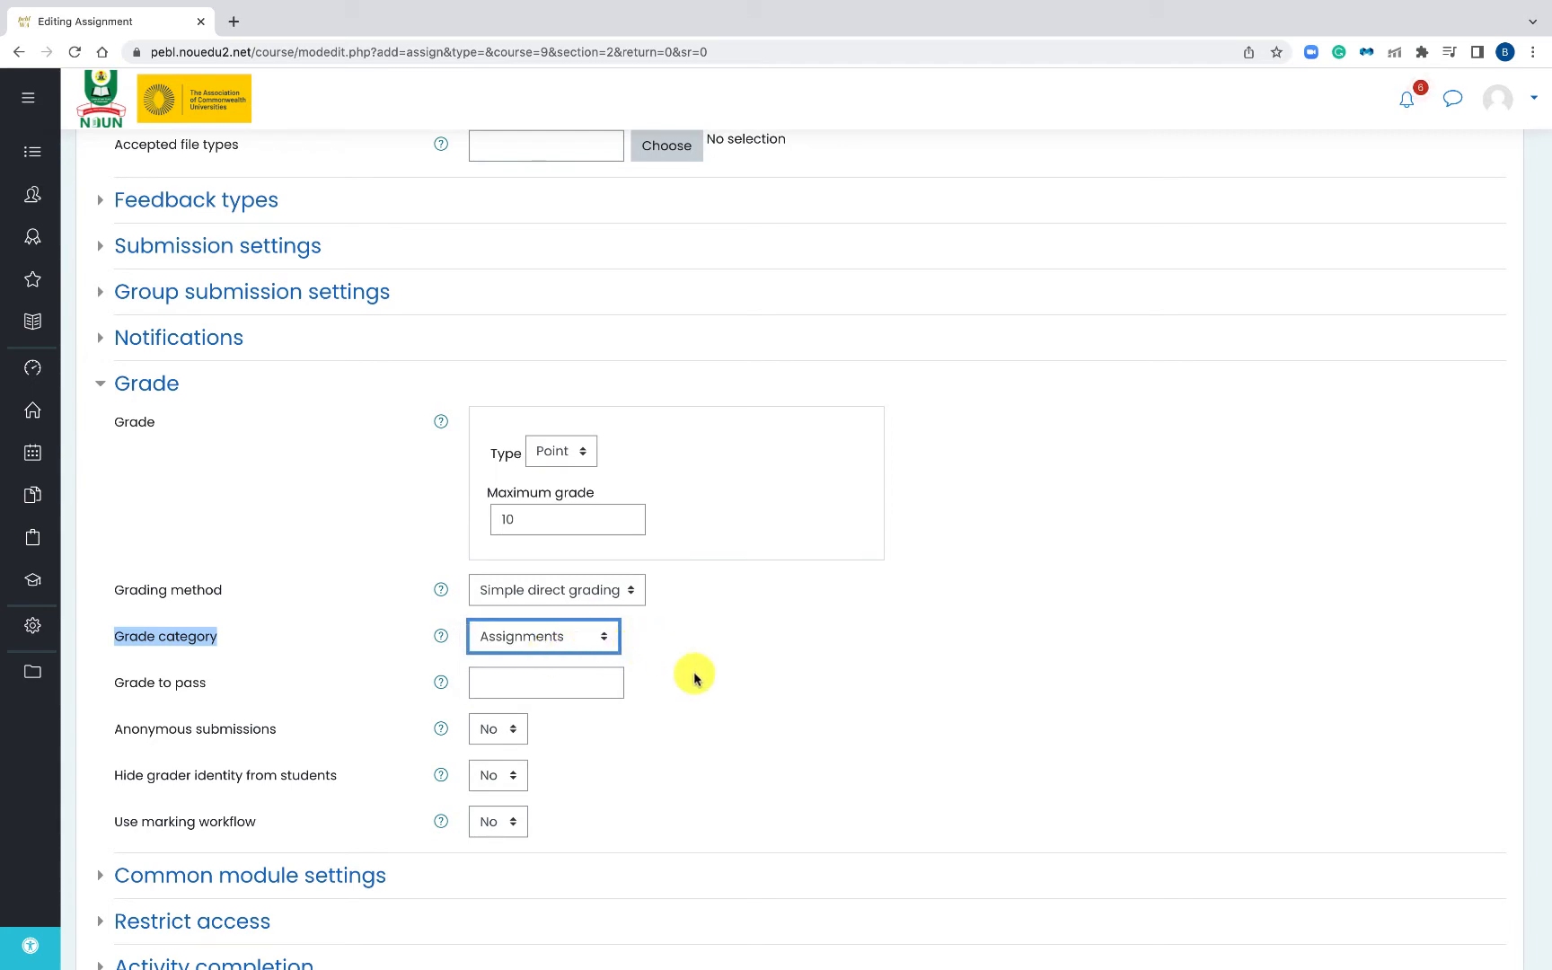
pyautogui.scroll(-3, 703, 683)
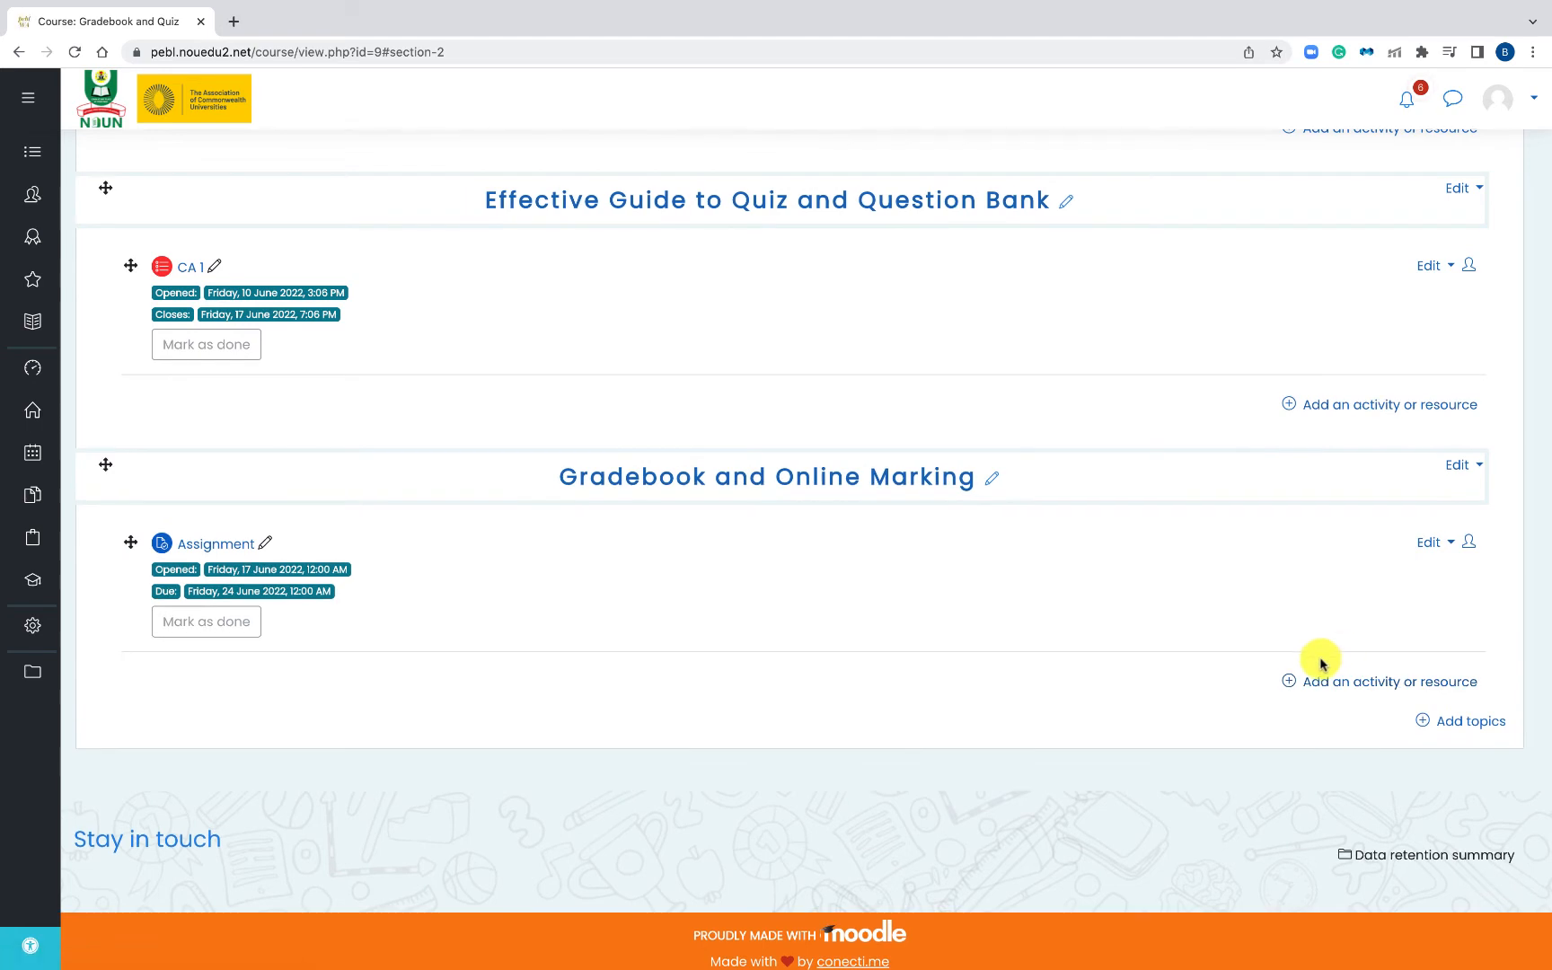
# - Add a Quiz activity to the Gradebook and Online Marking section
pyautogui.click(1322, 682)
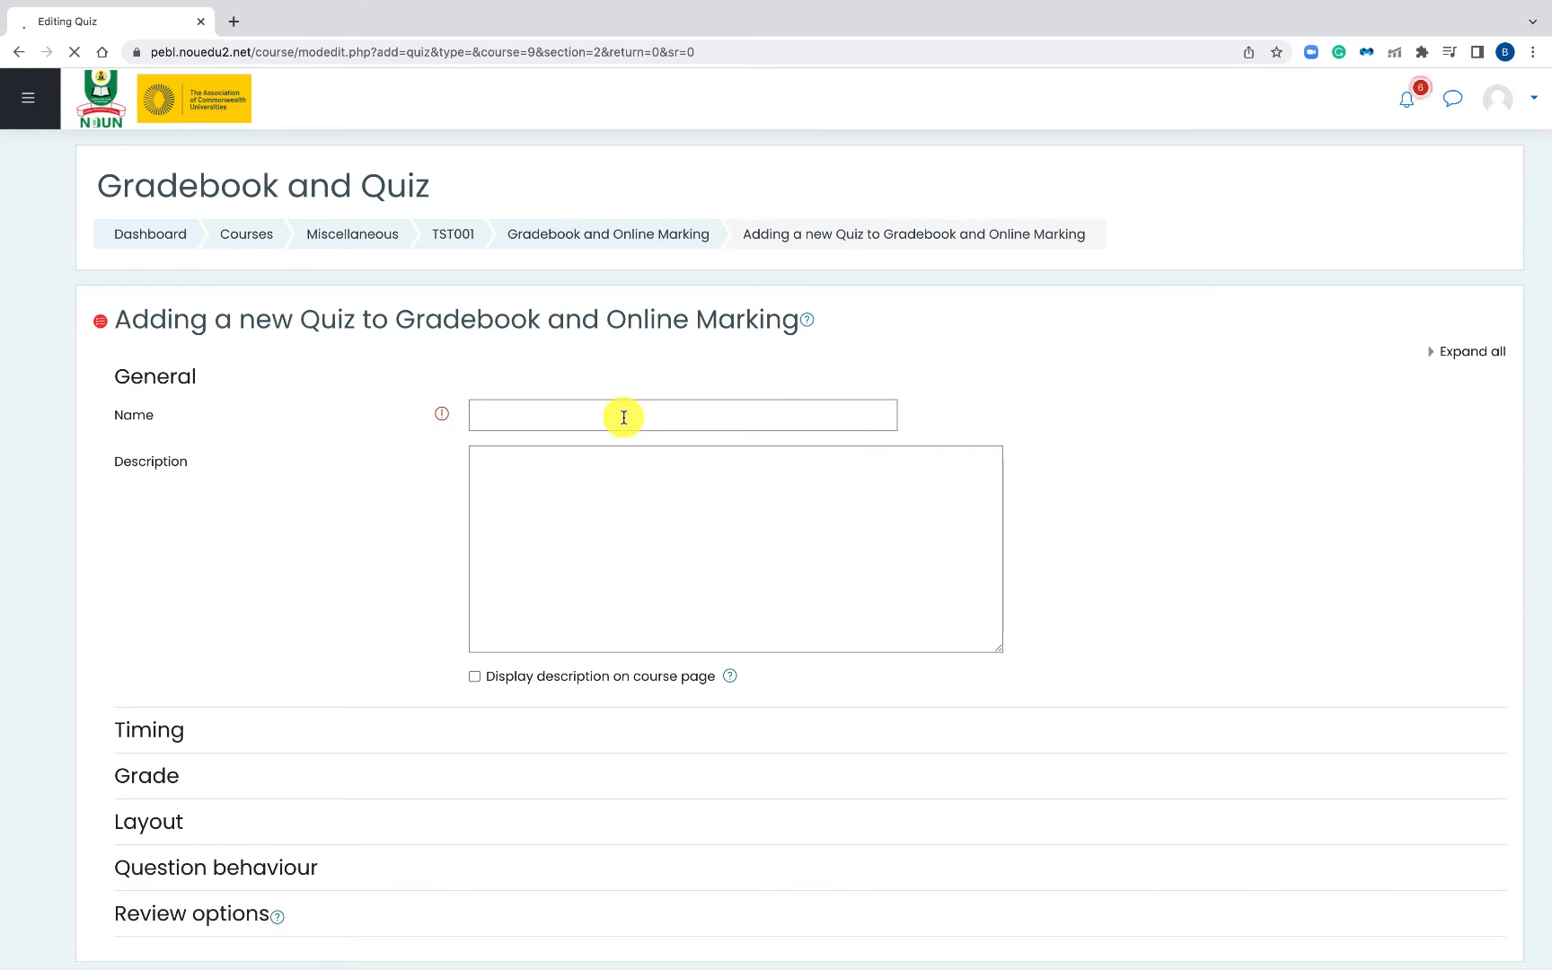
# - Name the new quiz 'Examination 1'
pyautogui.click(623, 416)
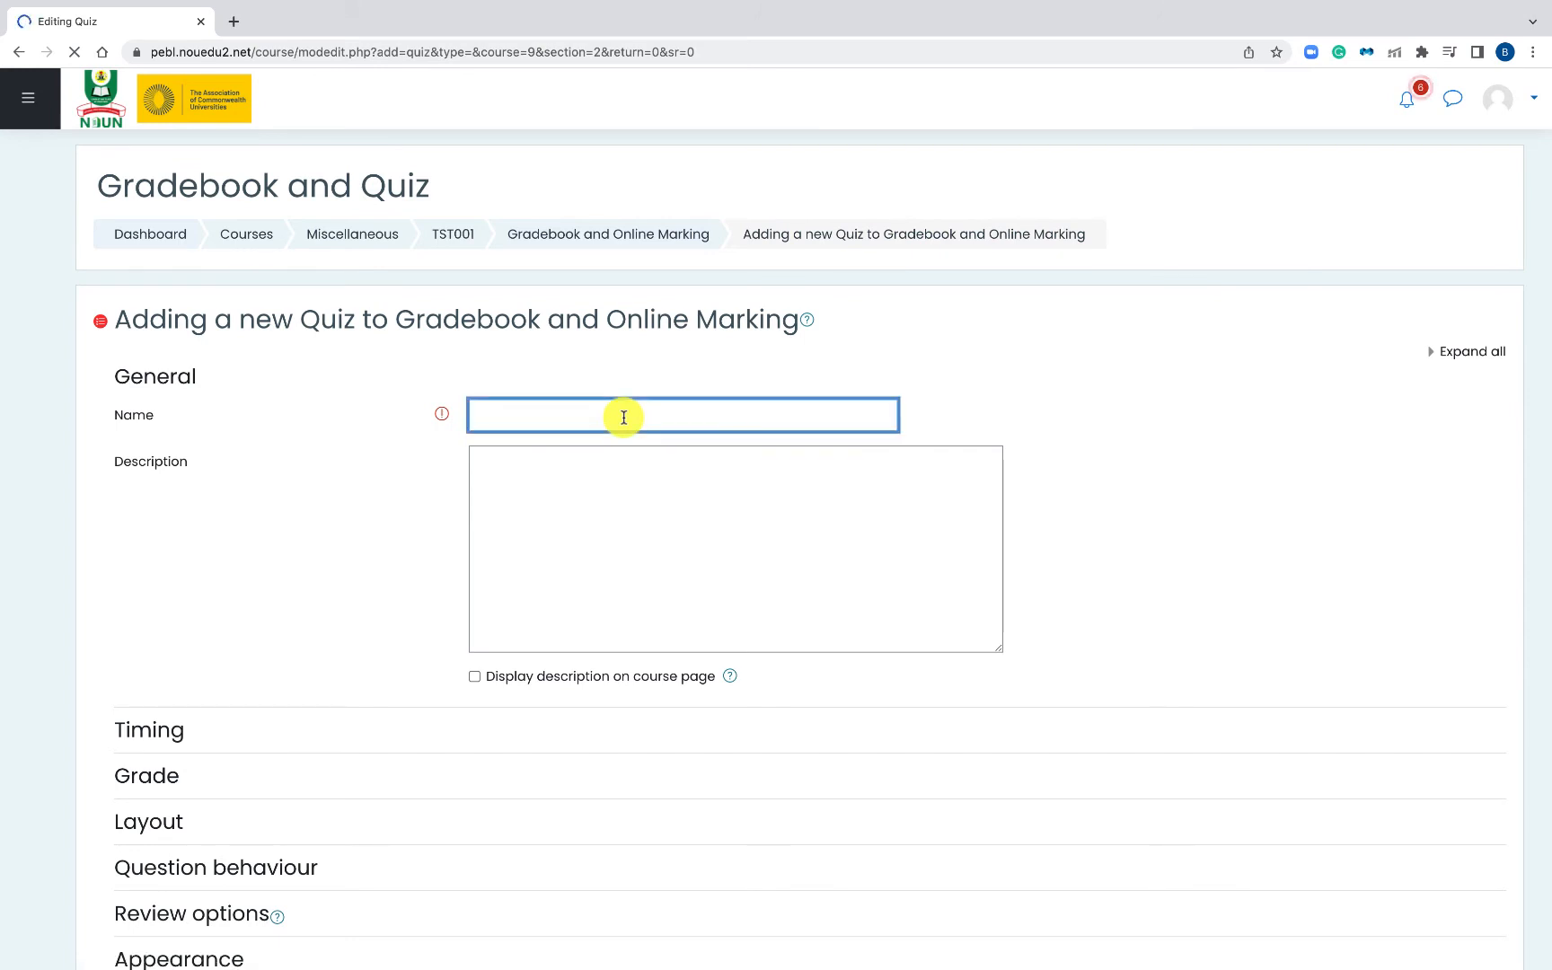
pyautogui.write('Examina')
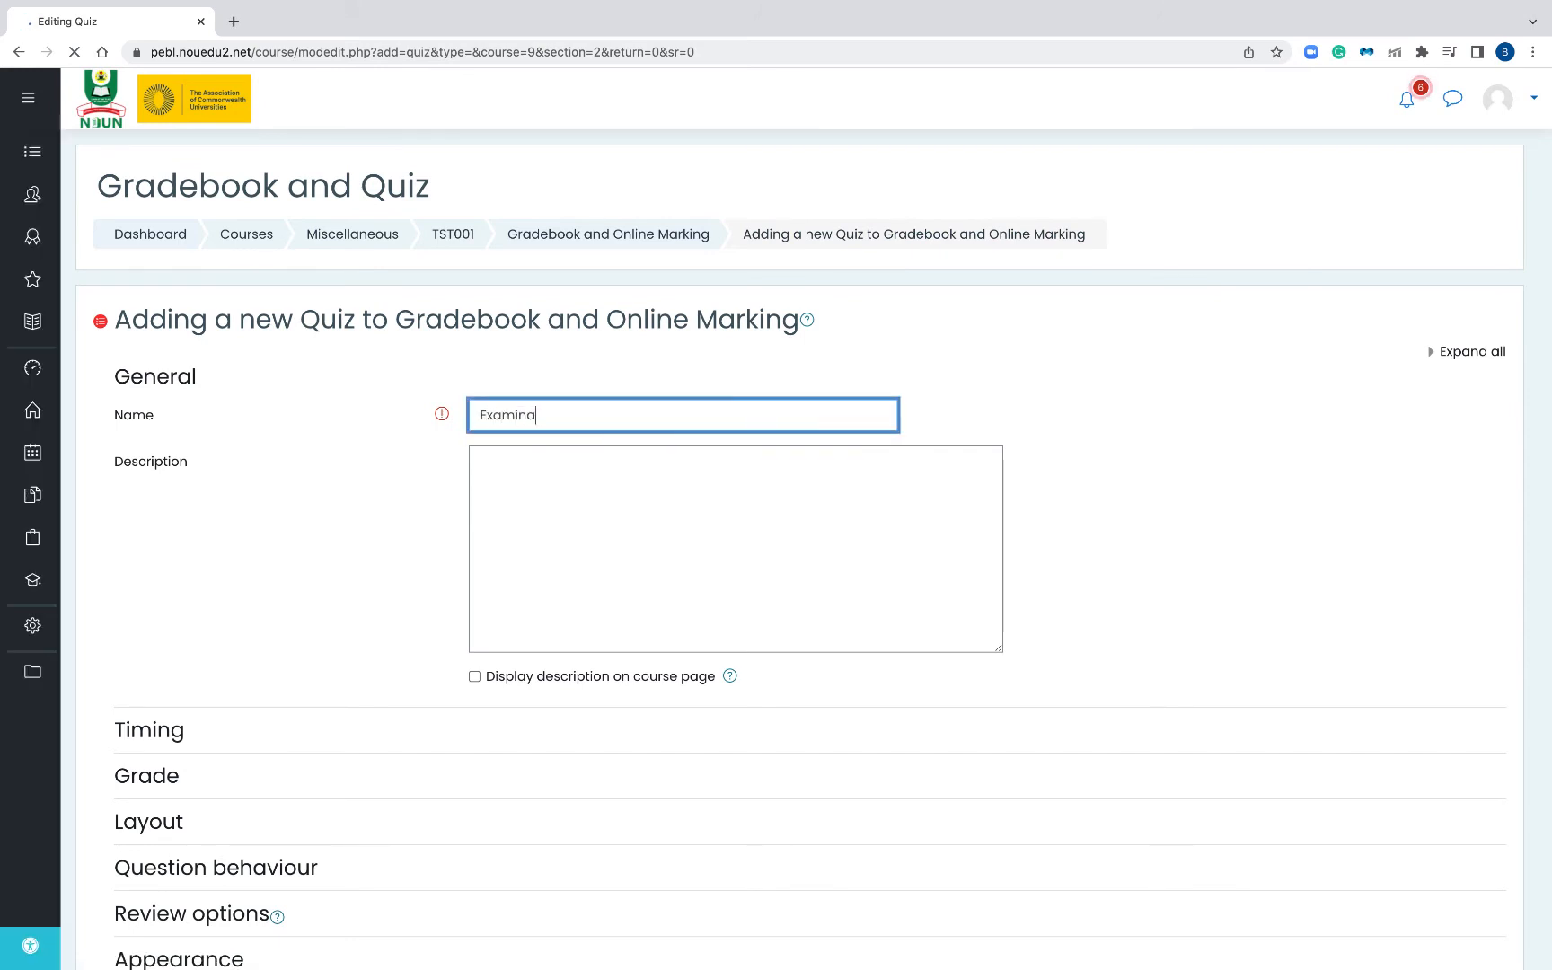
pyautogui.write('ti')
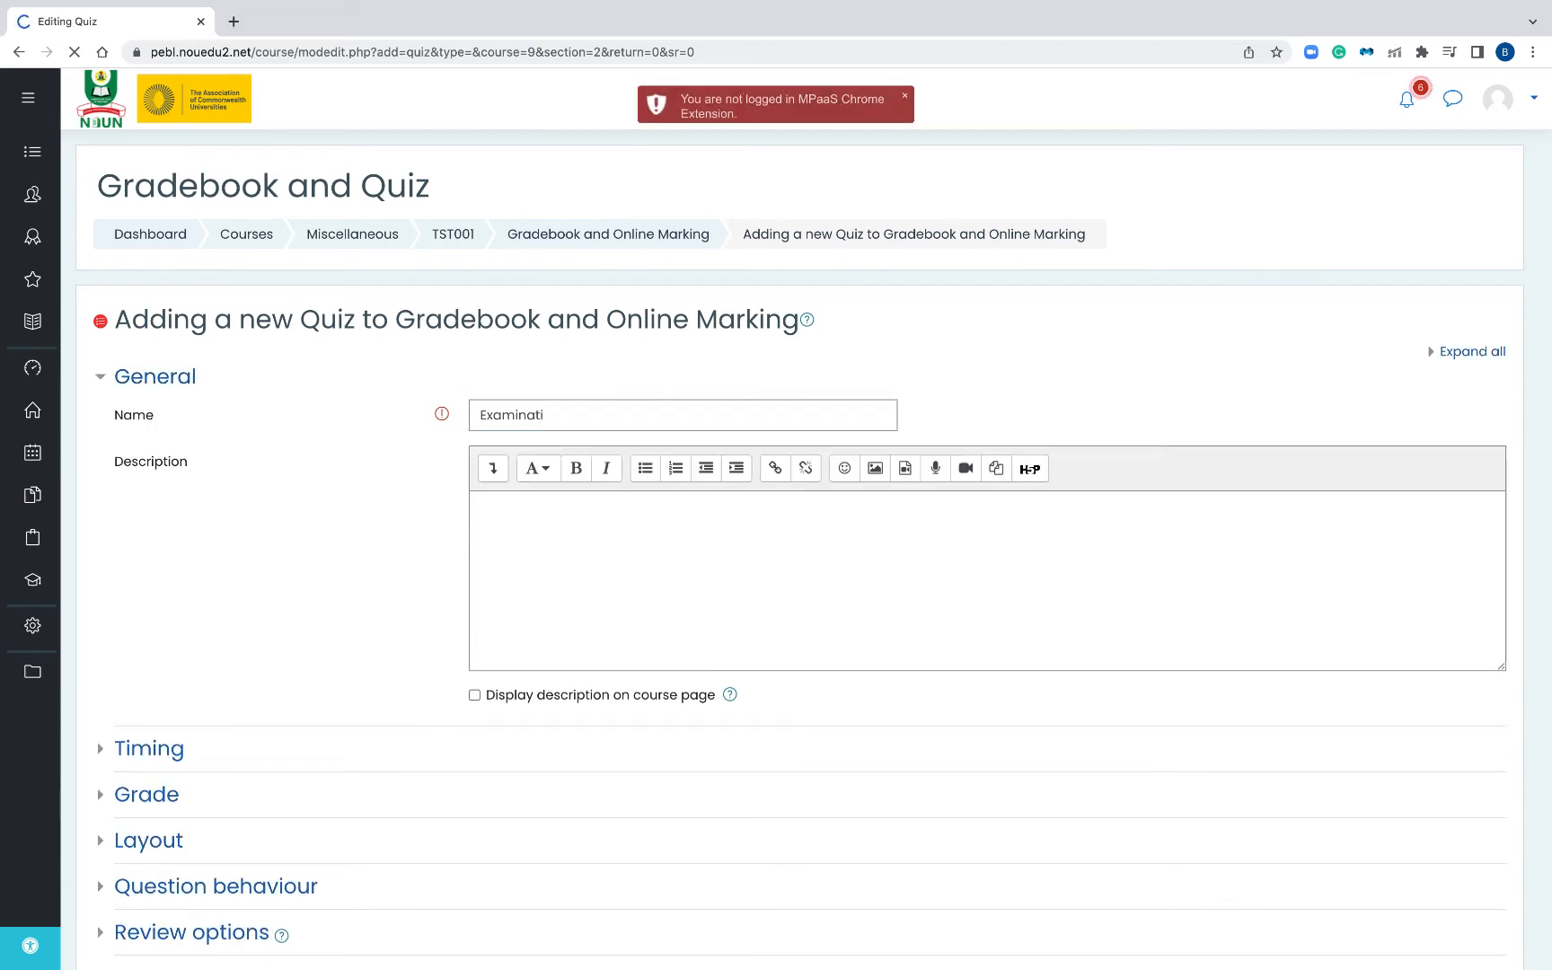
pyautogui.press('space')
pyautogui.scroll(8, 687, 435)
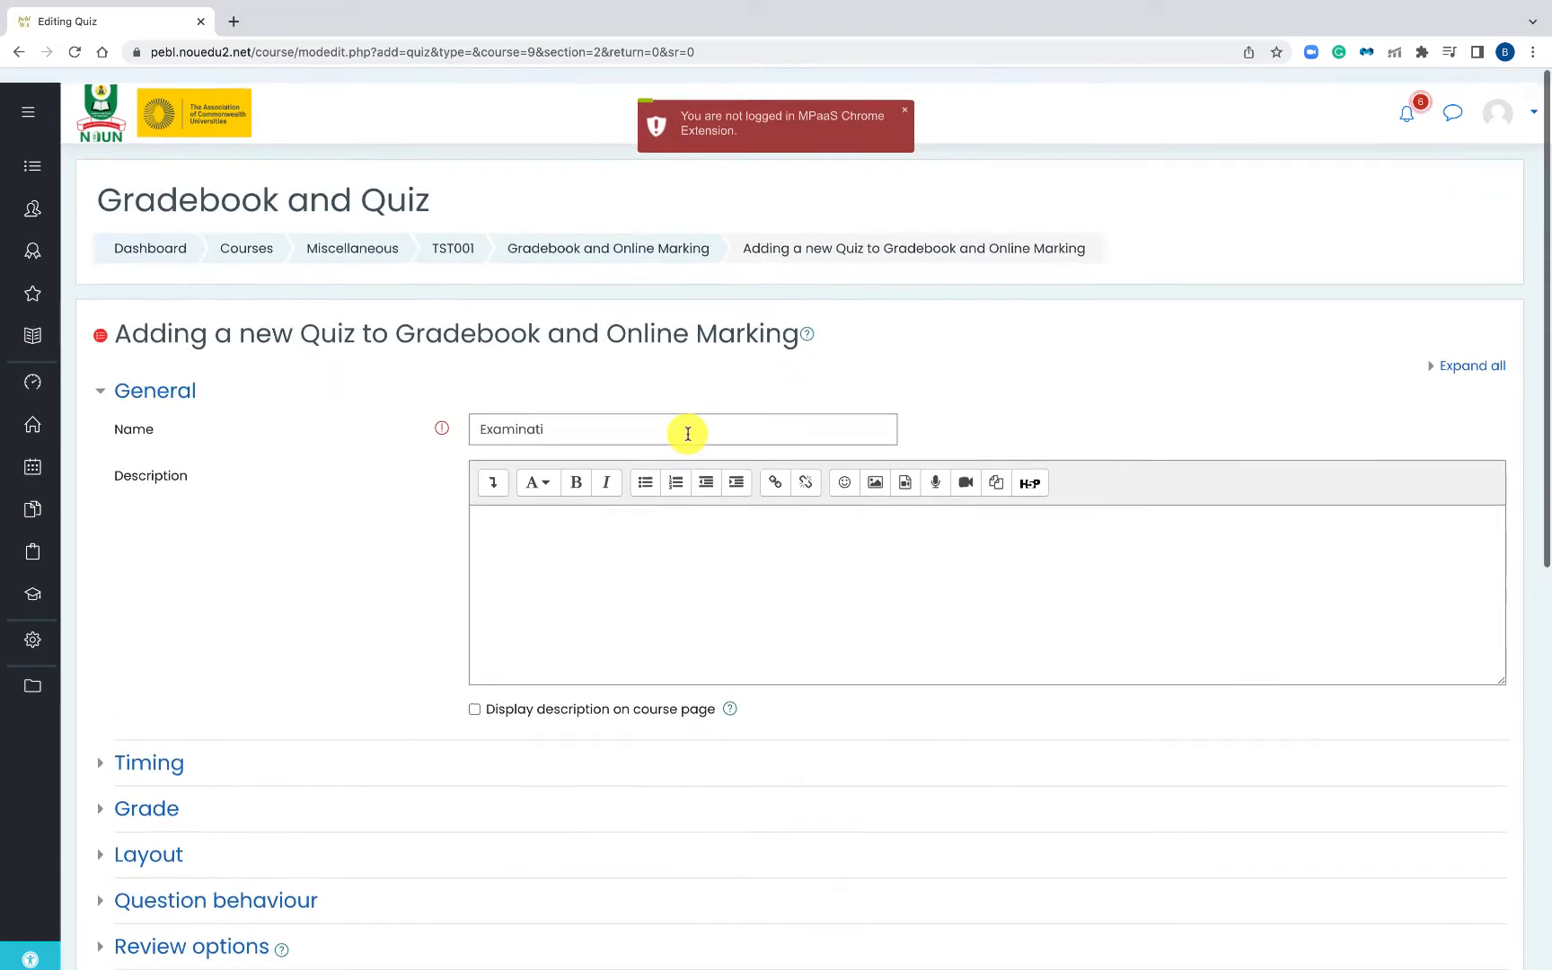
pyautogui.click(639, 413)
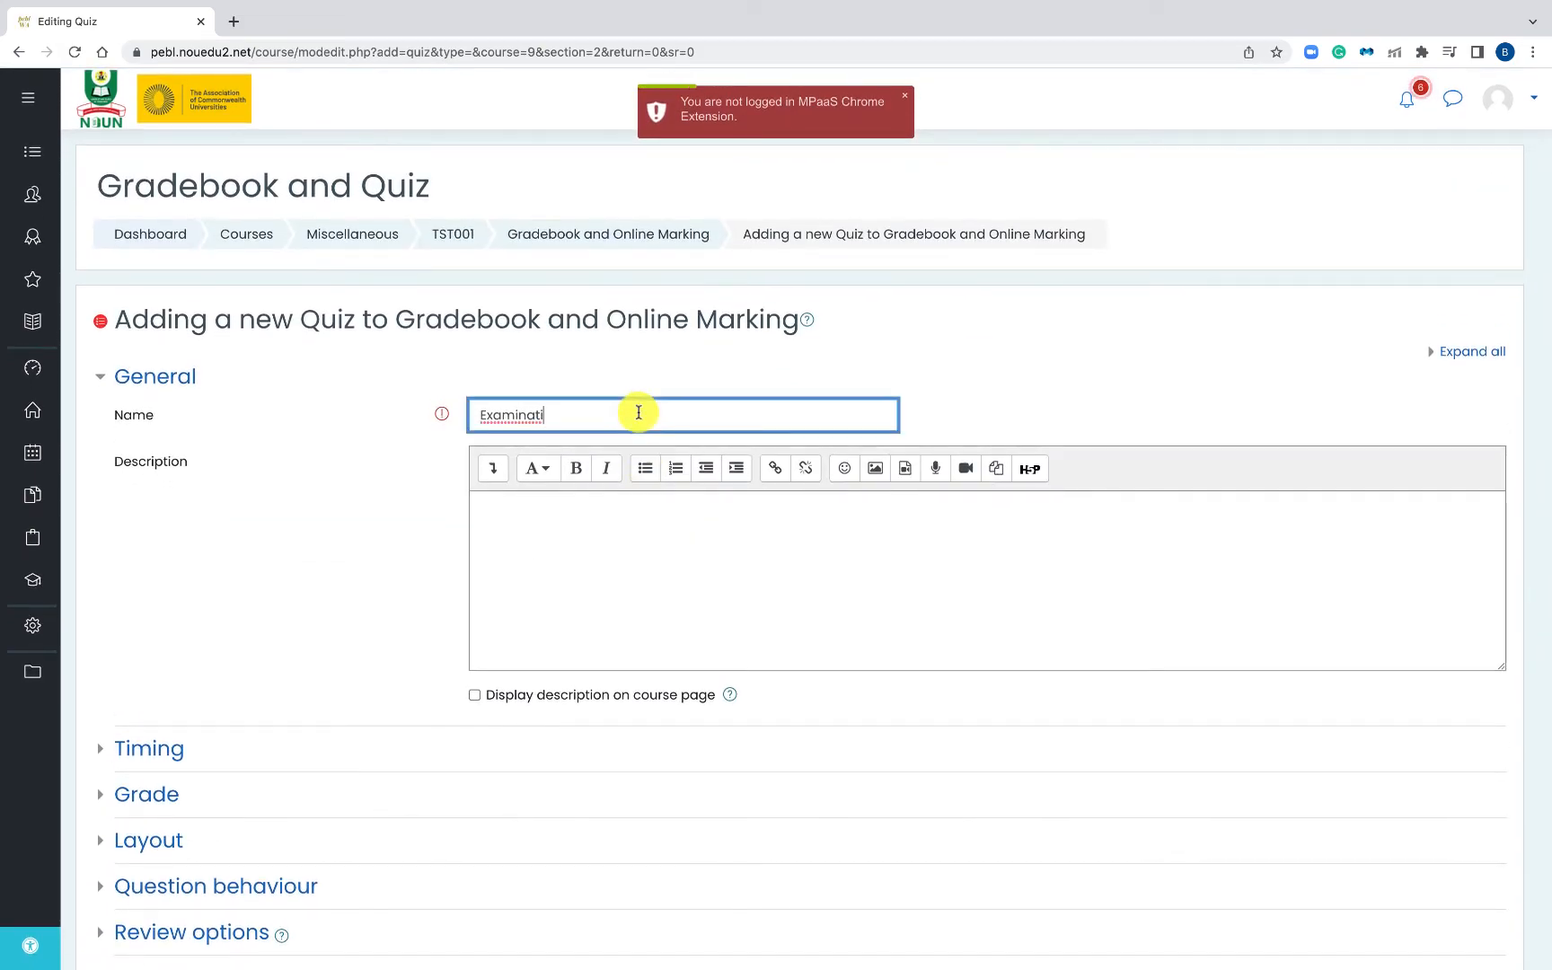
pyautogui.write('on 1')
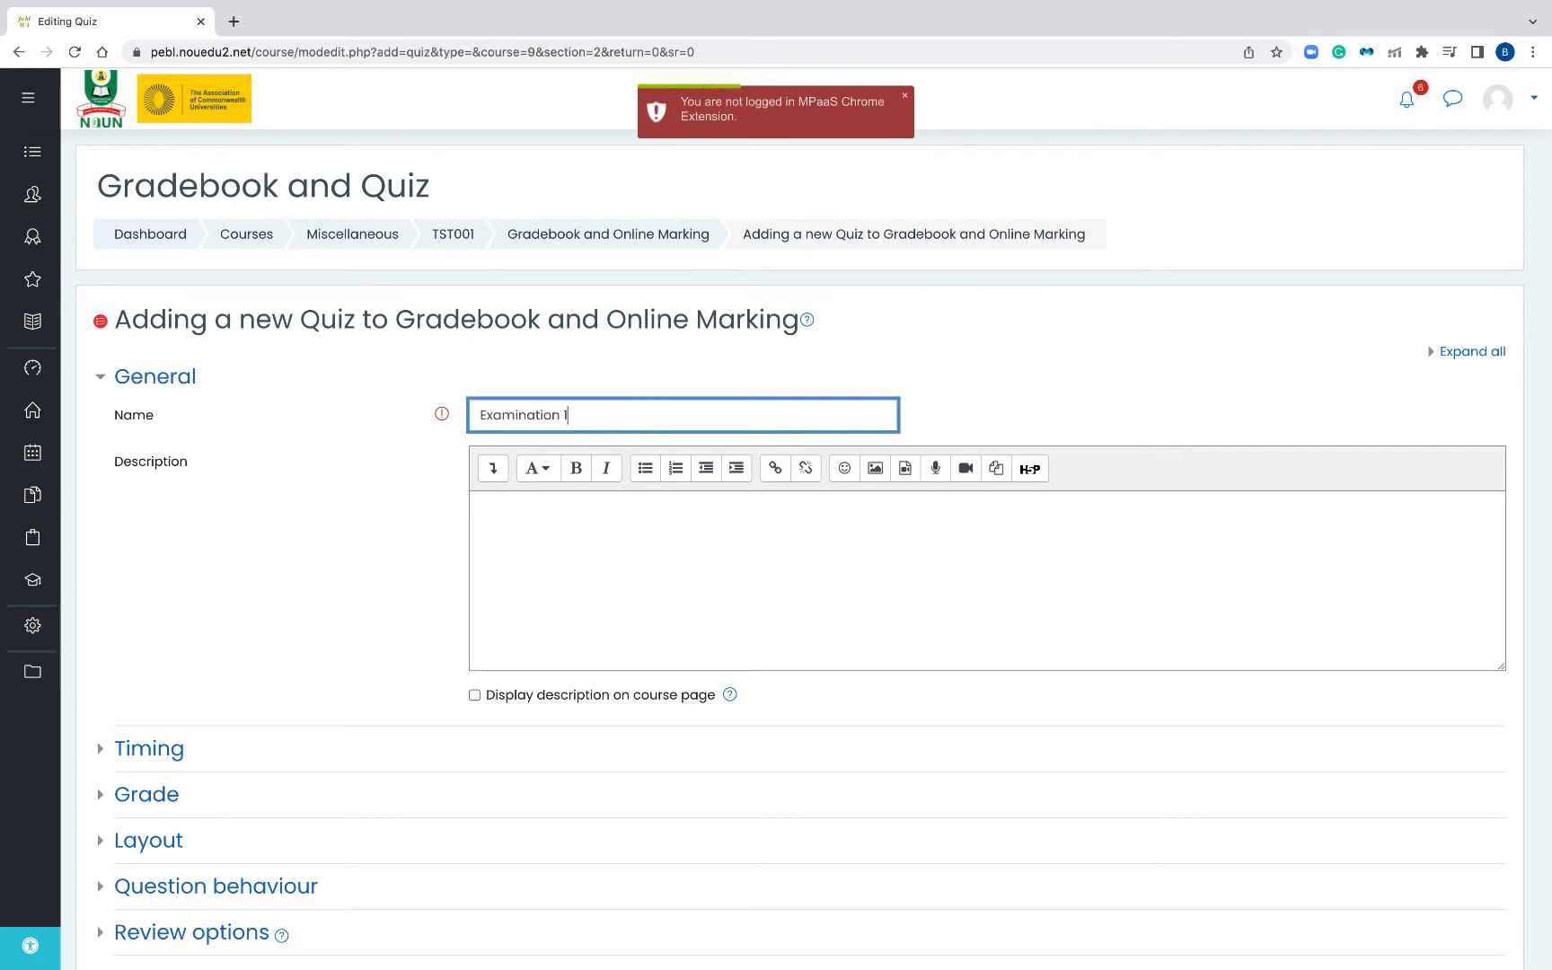
pyautogui.click(577, 583)
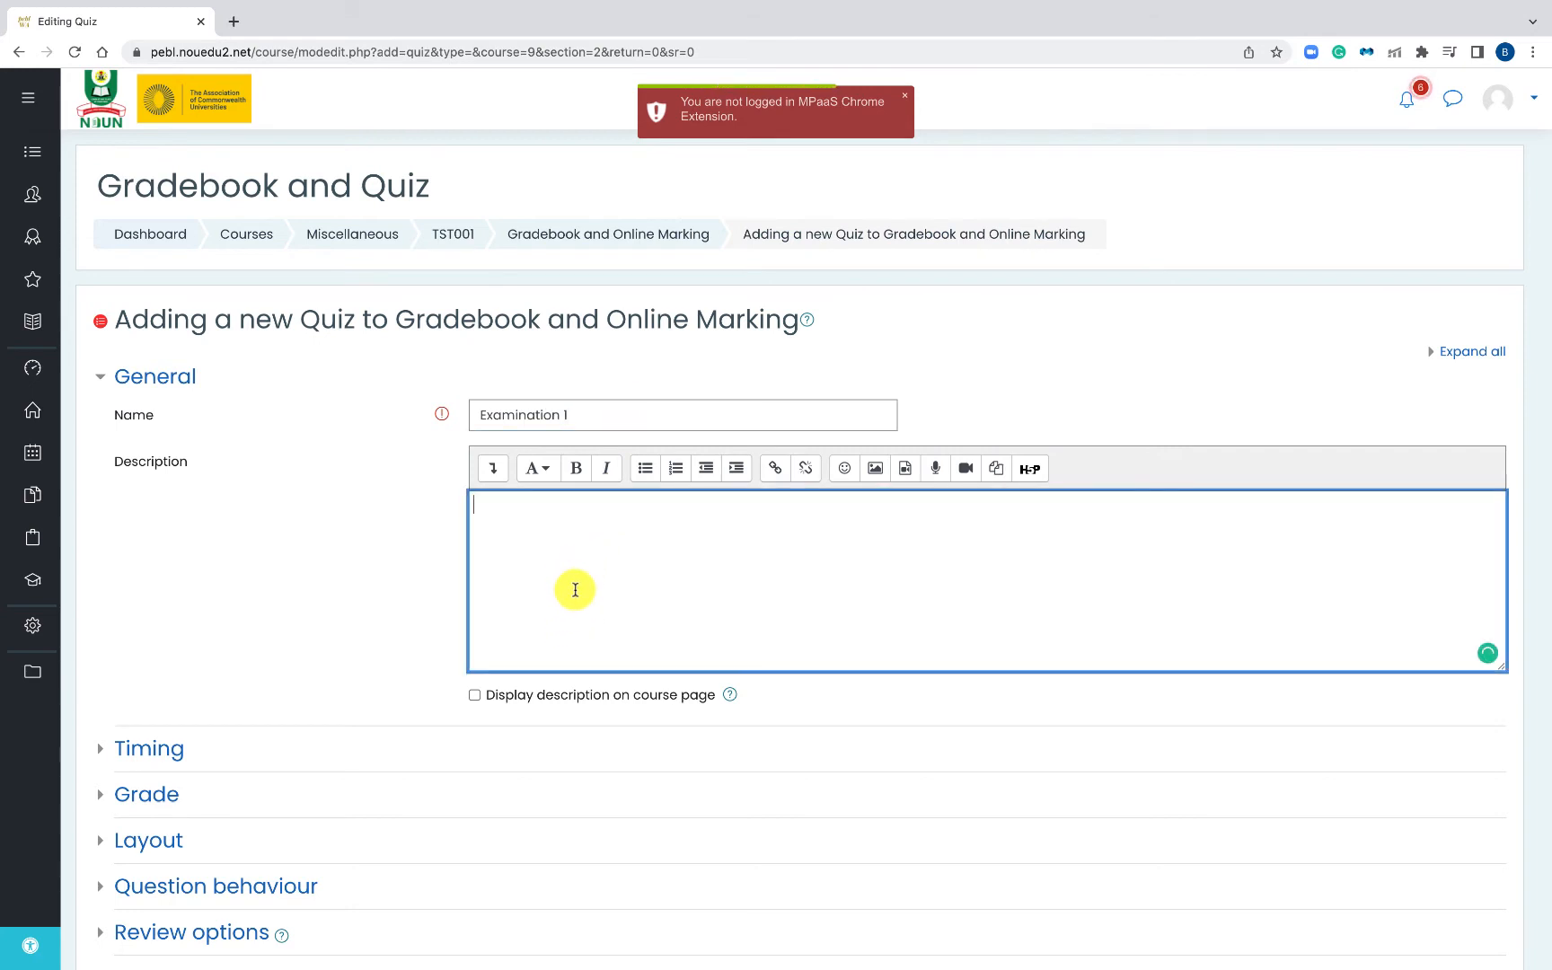
# - File the quiz under the Examinationation grade category and save it to the course
pyautogui.scroll(-3, 347, 601)
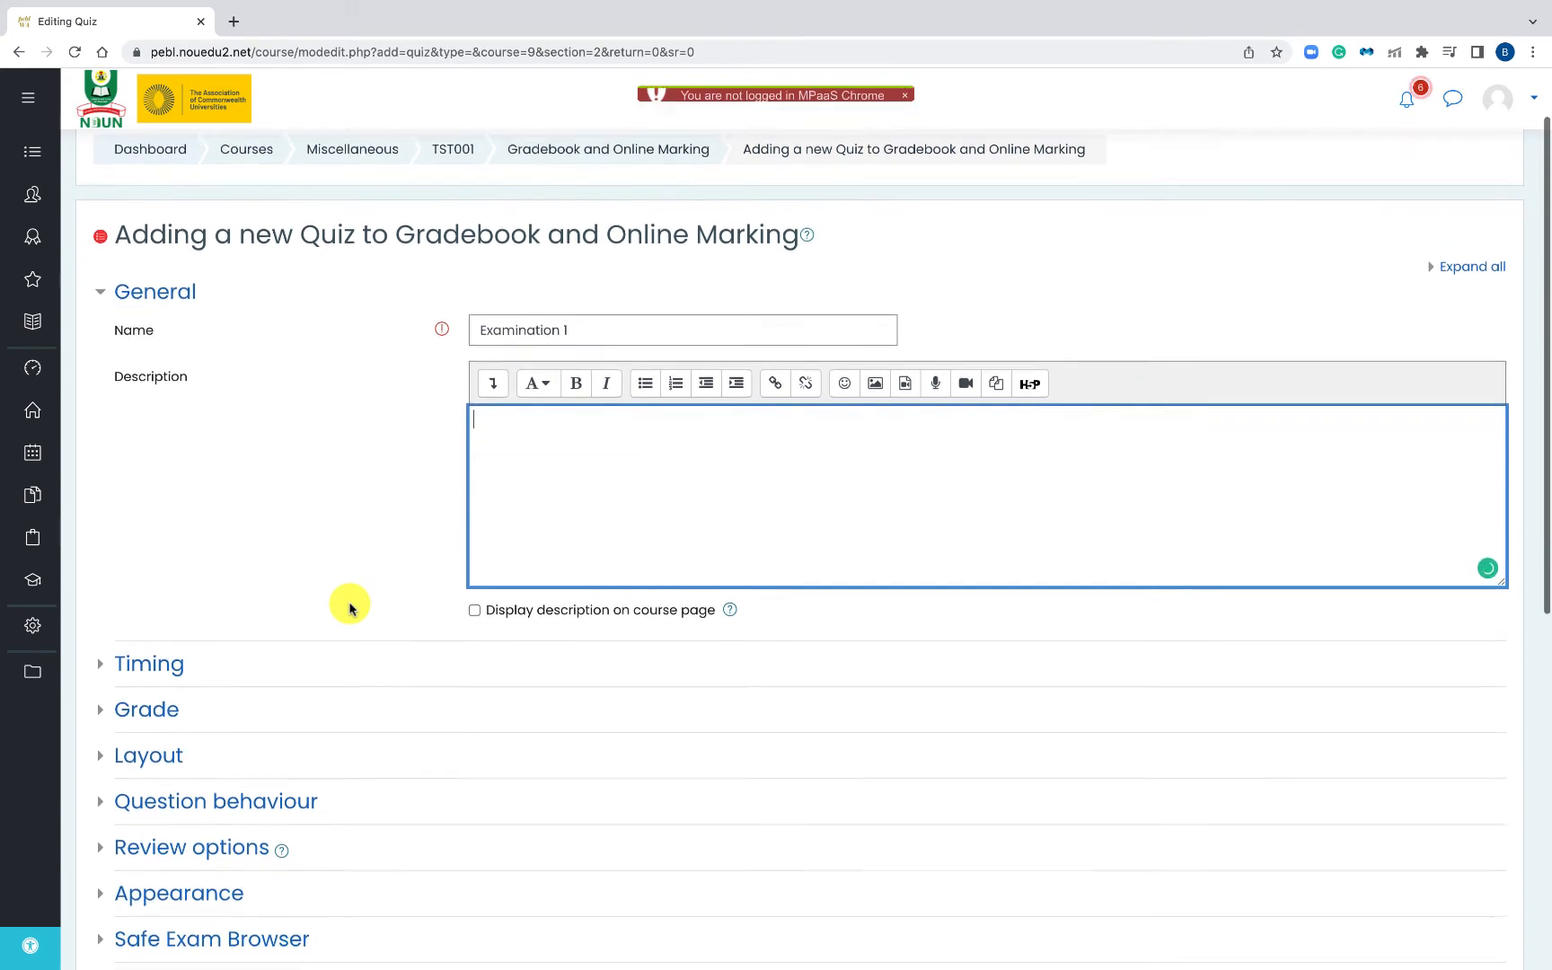
pyautogui.scroll(-2, 350, 609)
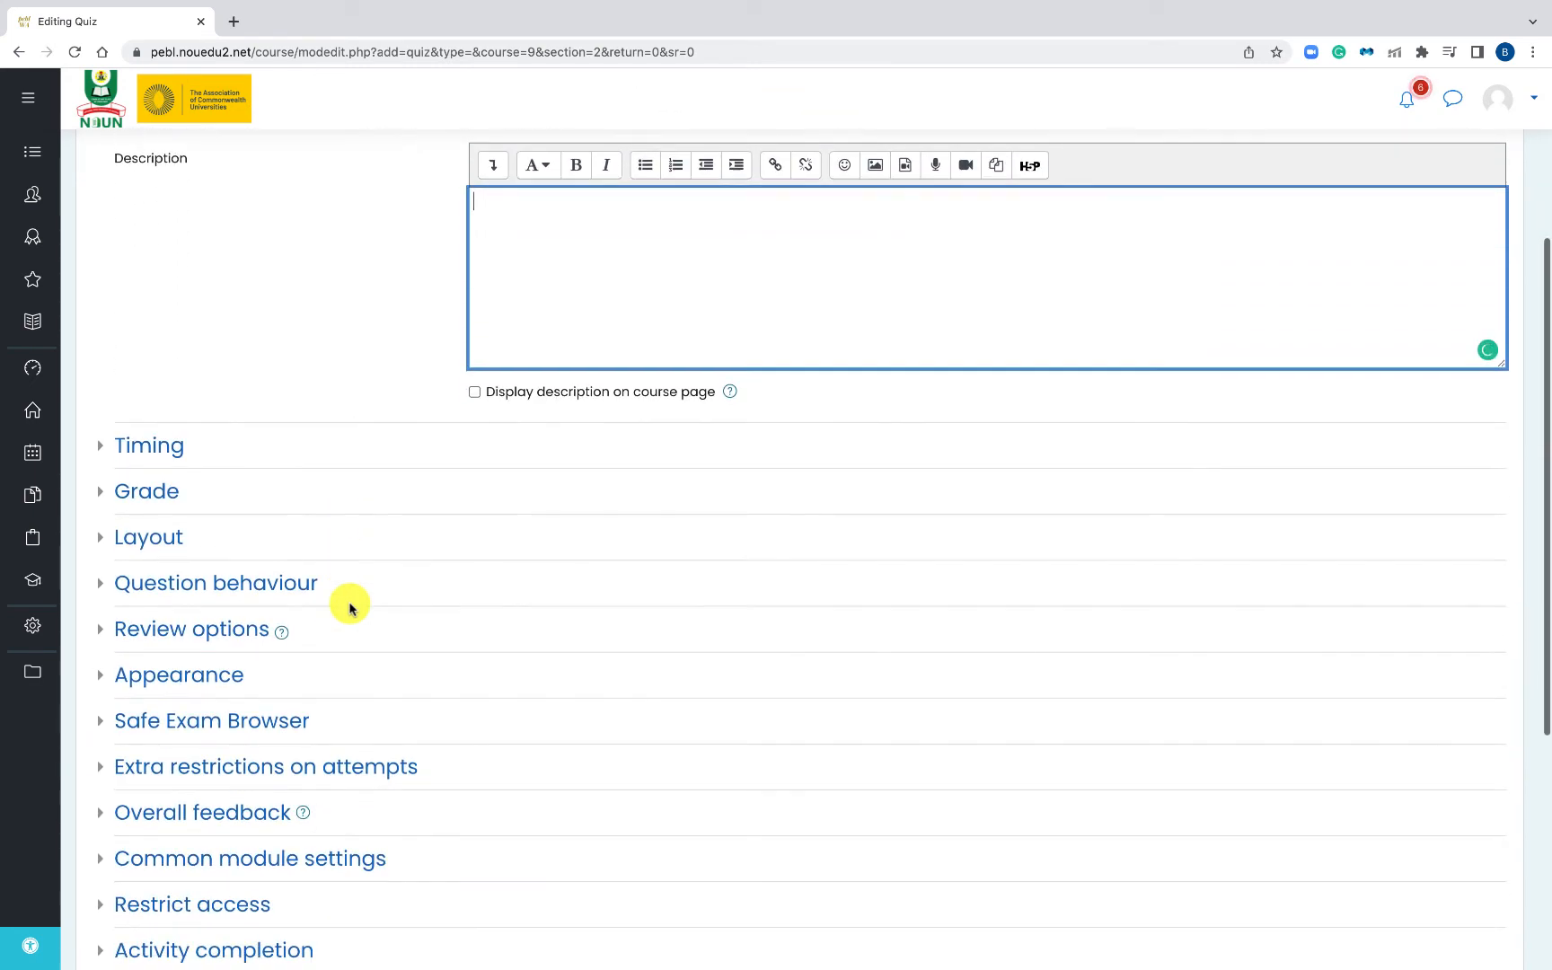
pyautogui.click(148, 491)
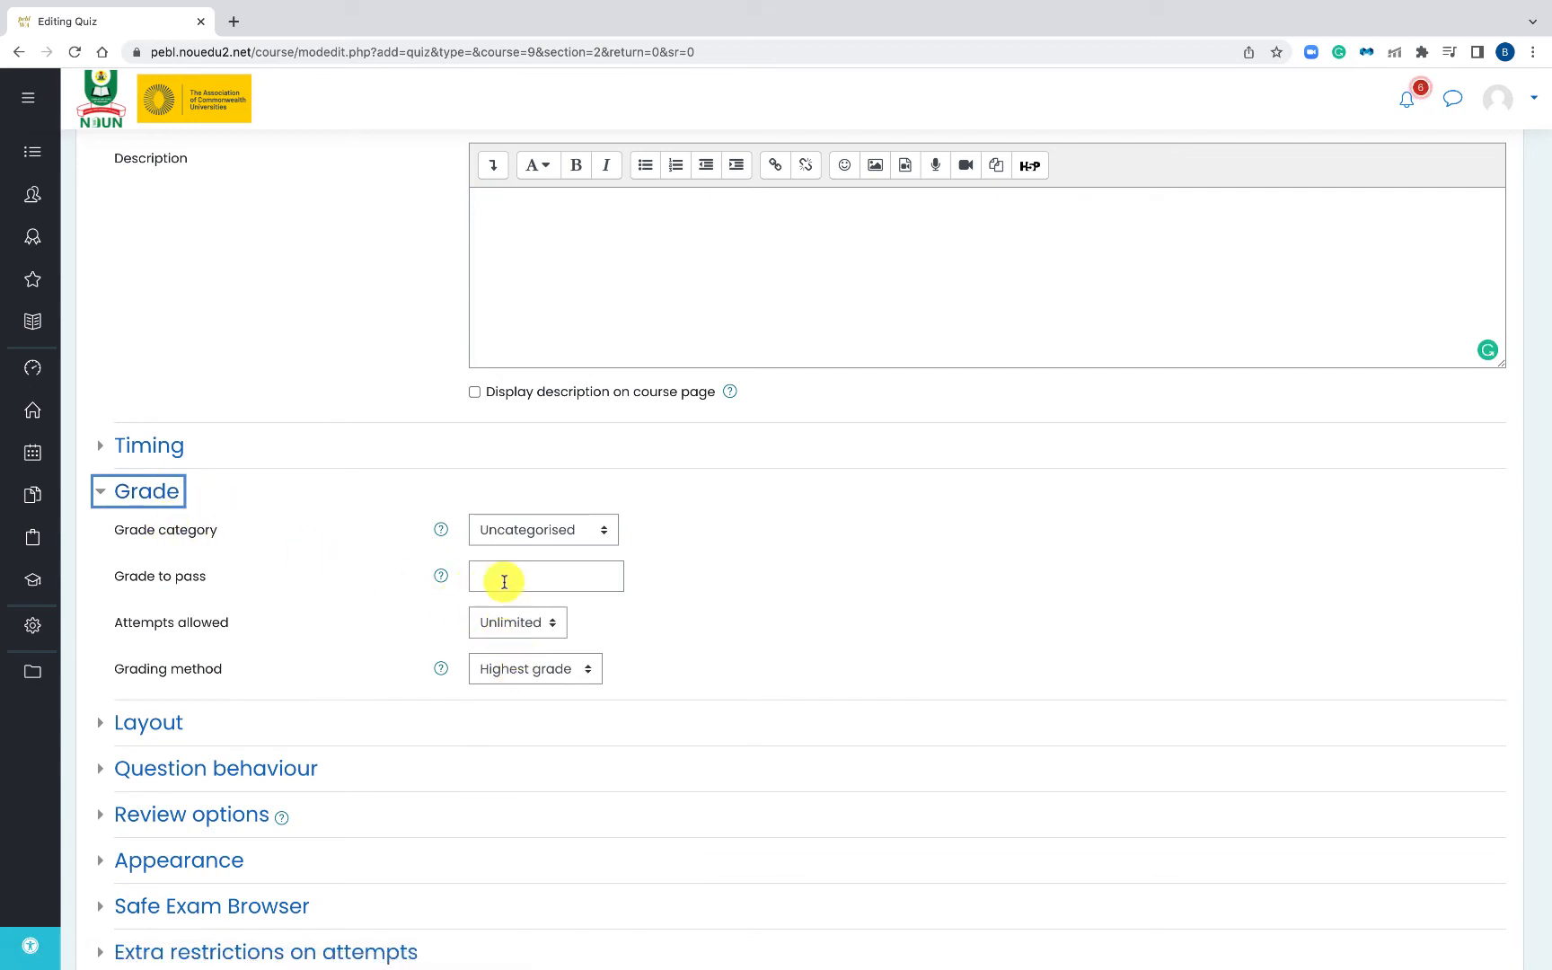
pyautogui.click(519, 537)
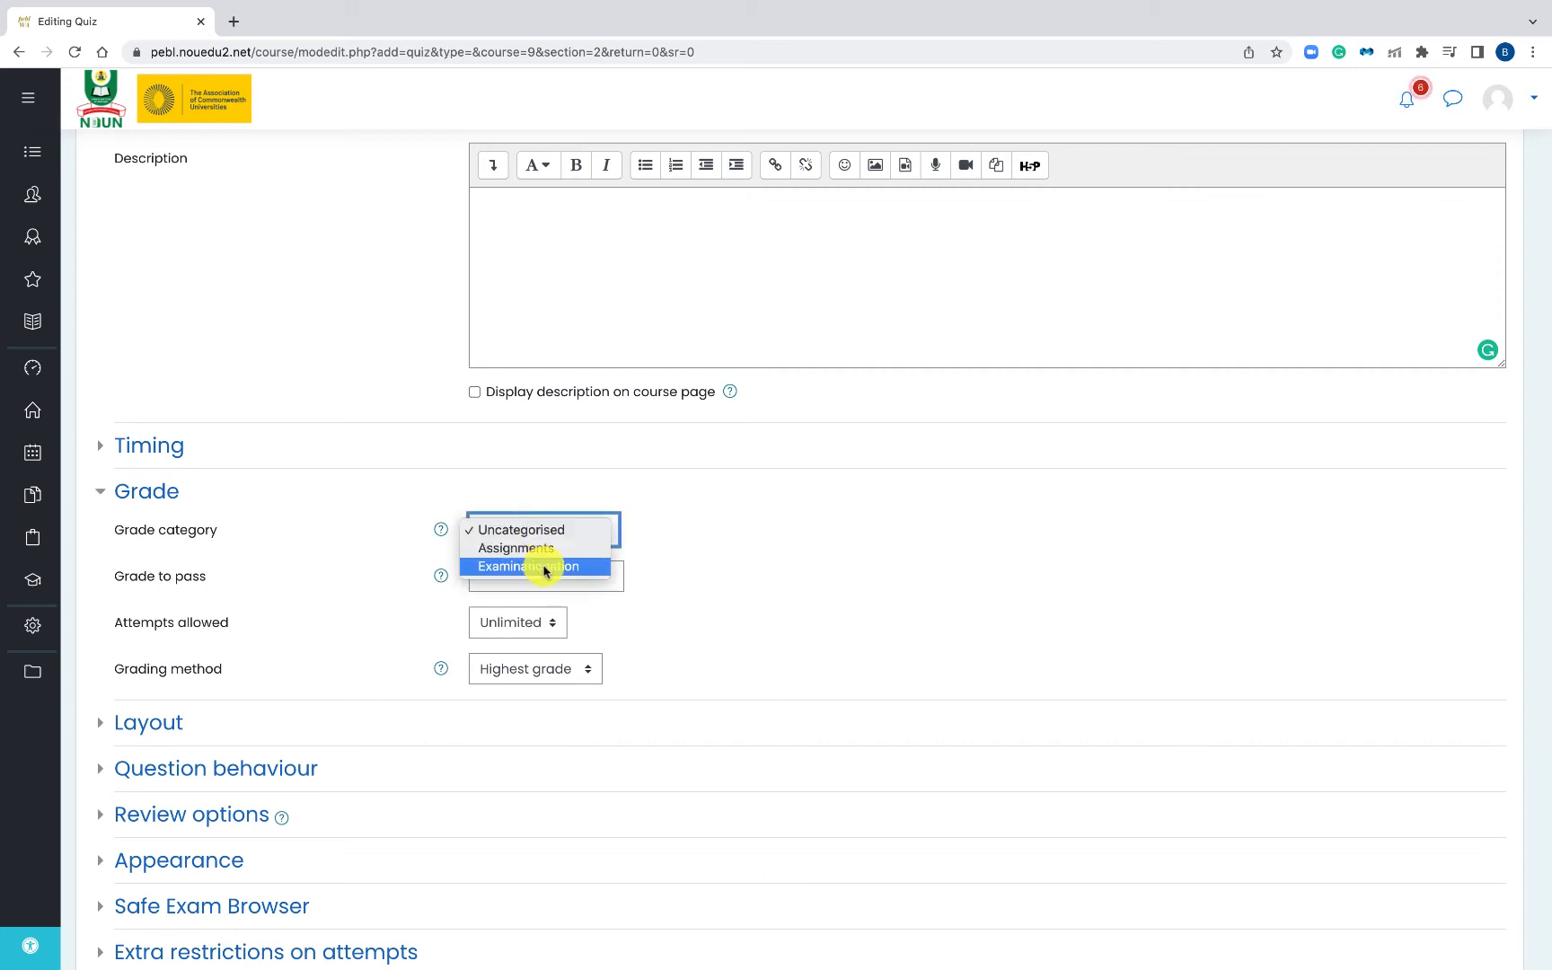
pyautogui.click(545, 566)
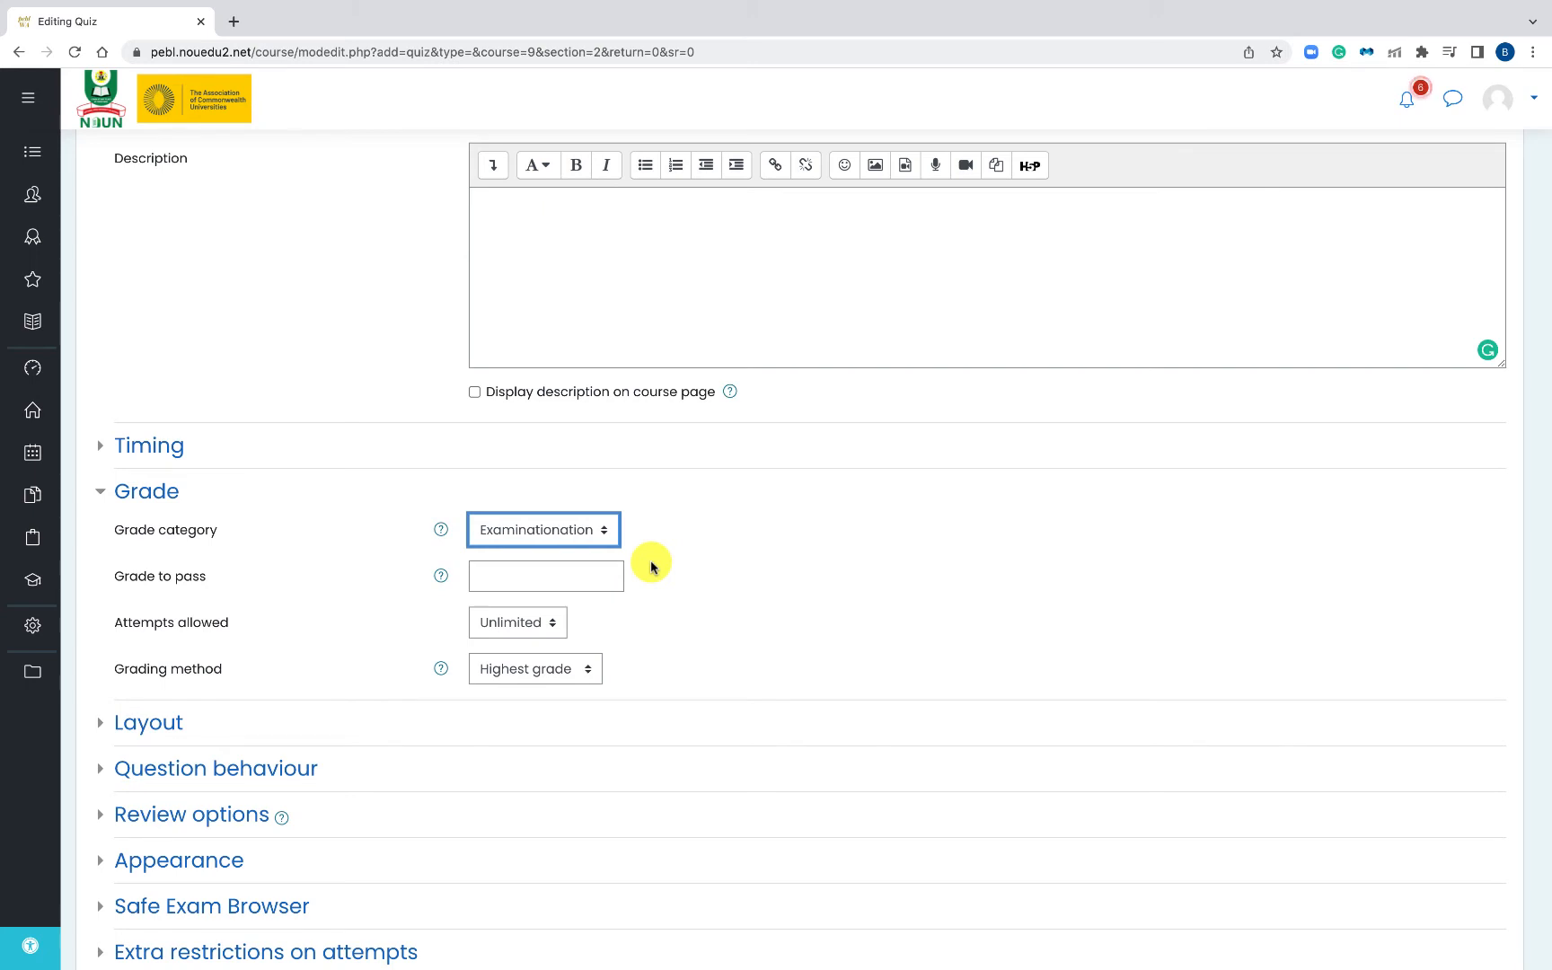
pyautogui.scroll(-5, 651, 565)
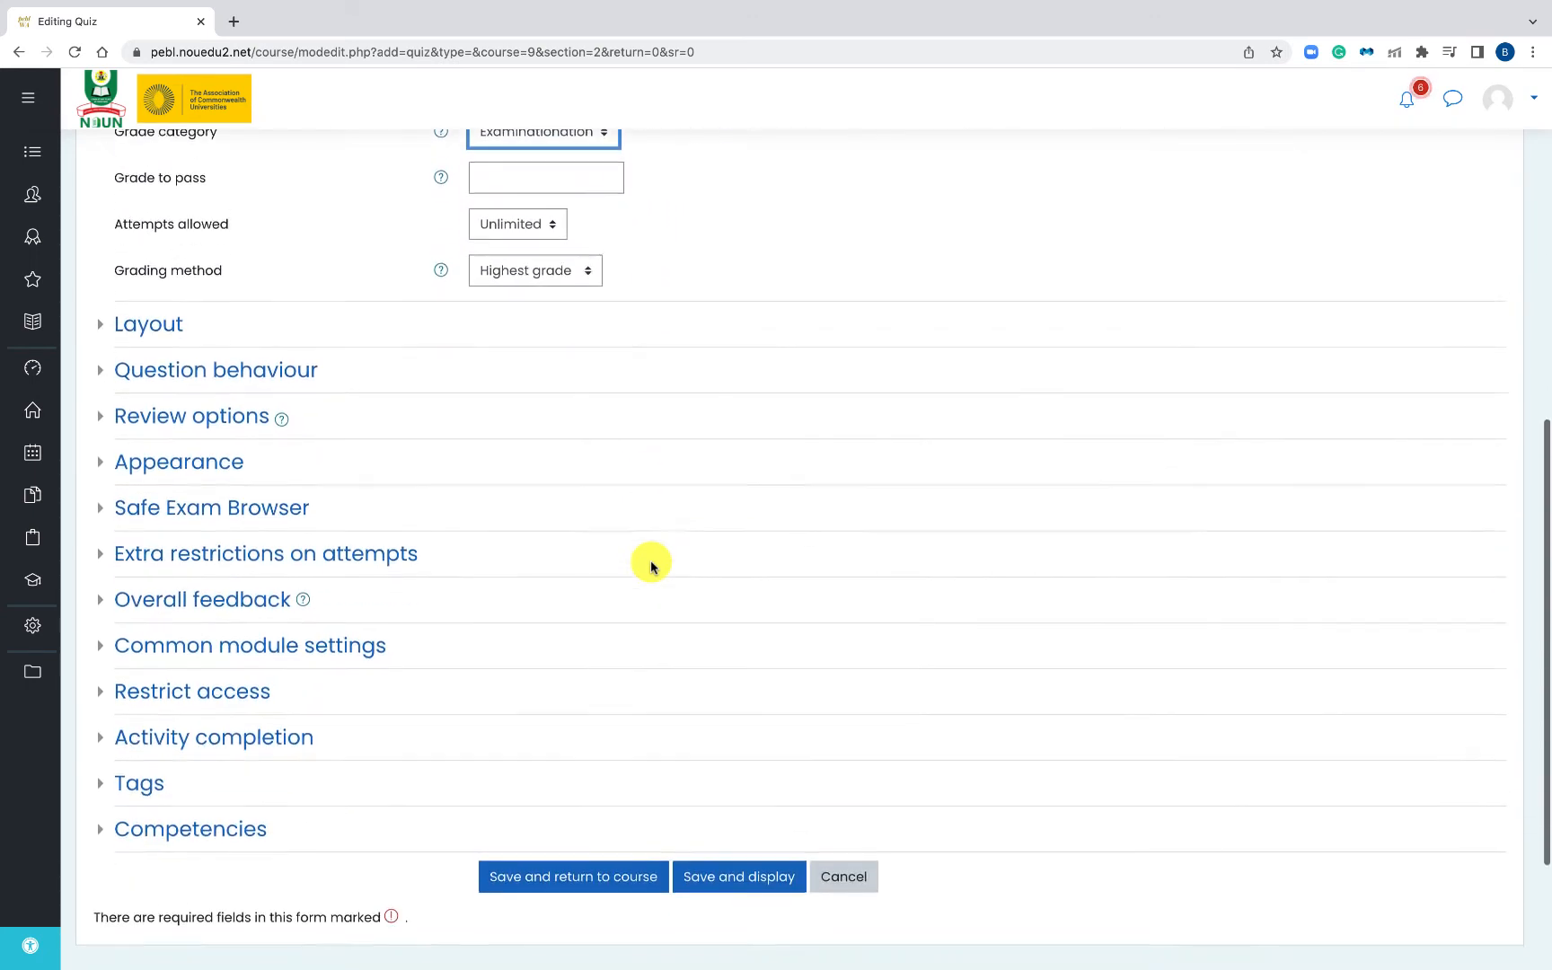
pyautogui.scroll(-1, 651, 567)
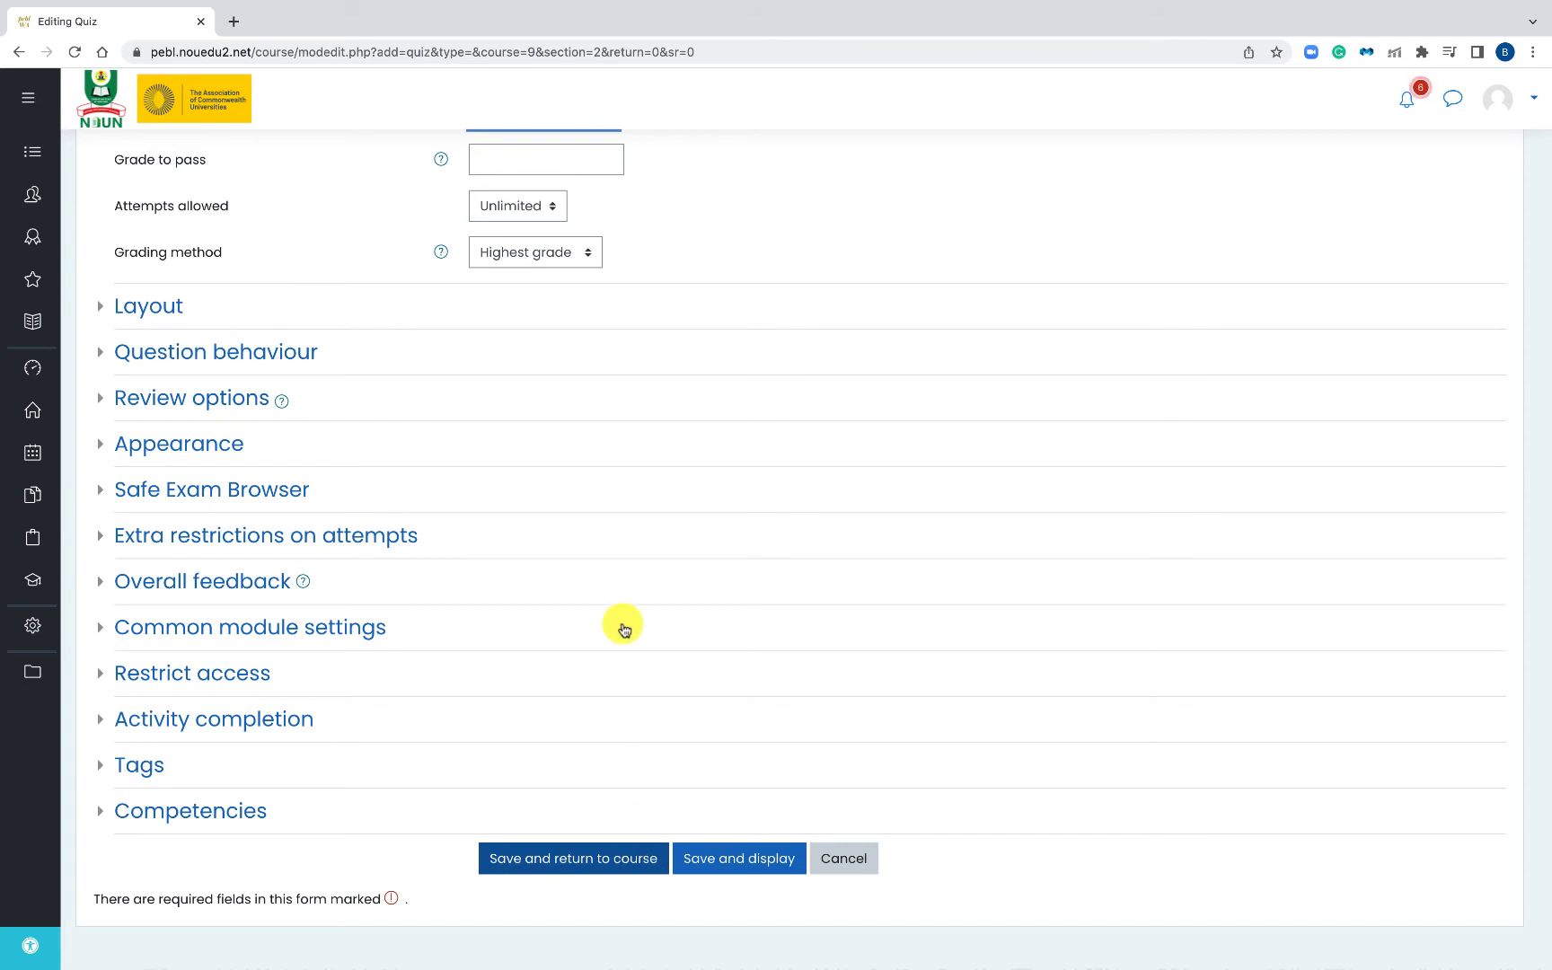
pyautogui.click(589, 859)
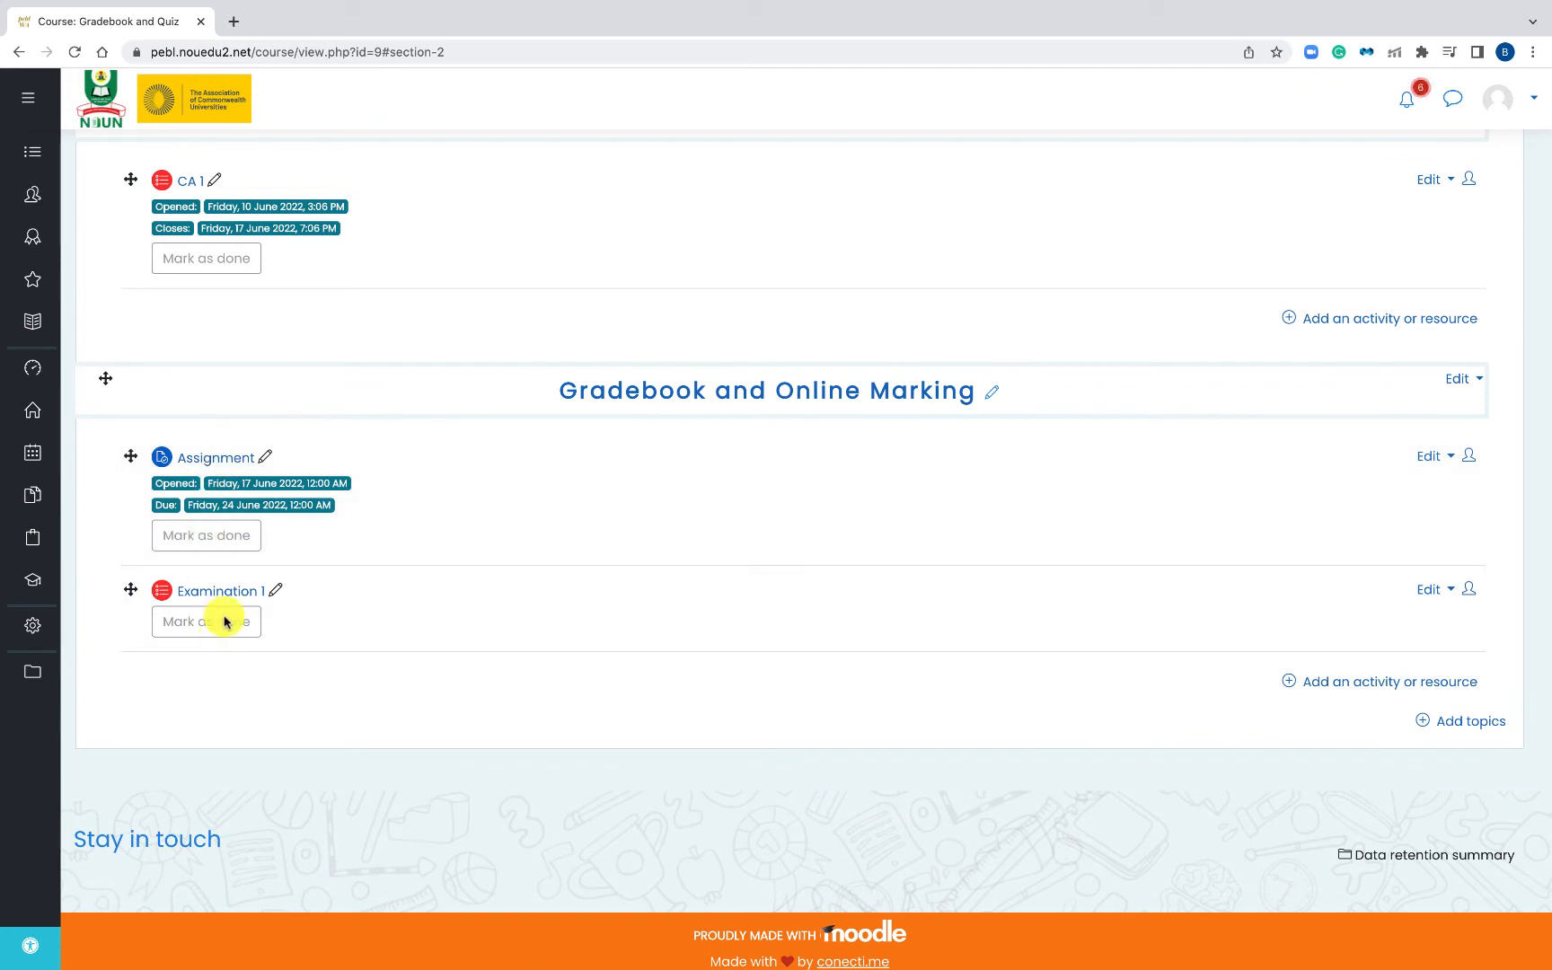
# - Open the course's Gradebook setup, which shows Assignments and Examination weighted 50.0 each, totaling 20.00
pyautogui.scroll(5, 653, 508)
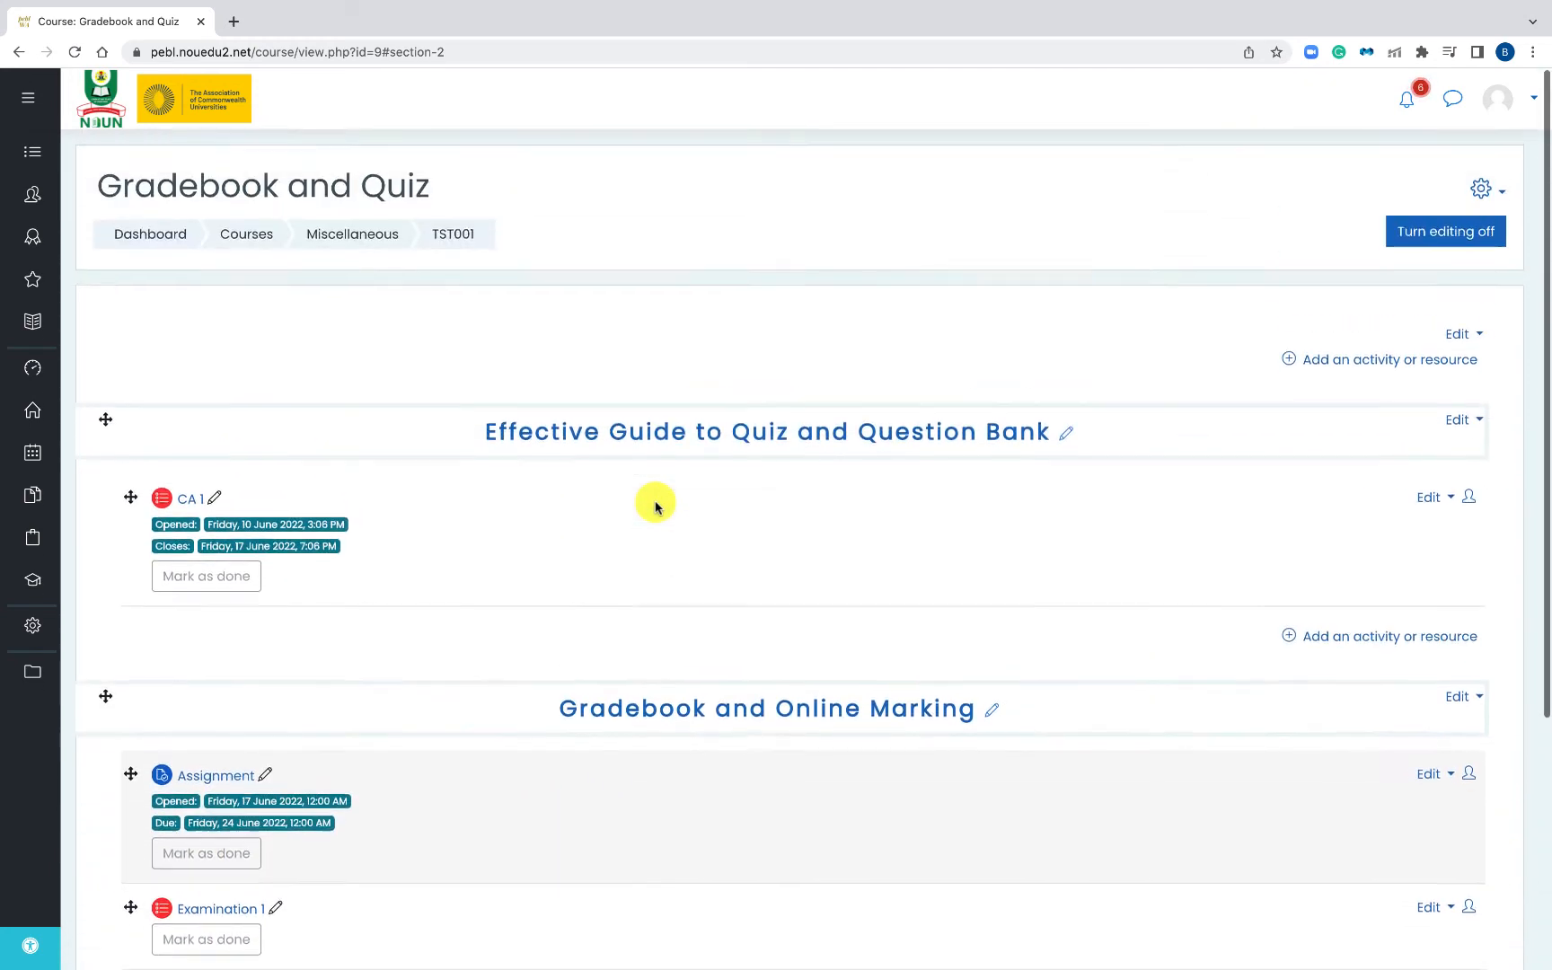
pyautogui.click(1481, 190)
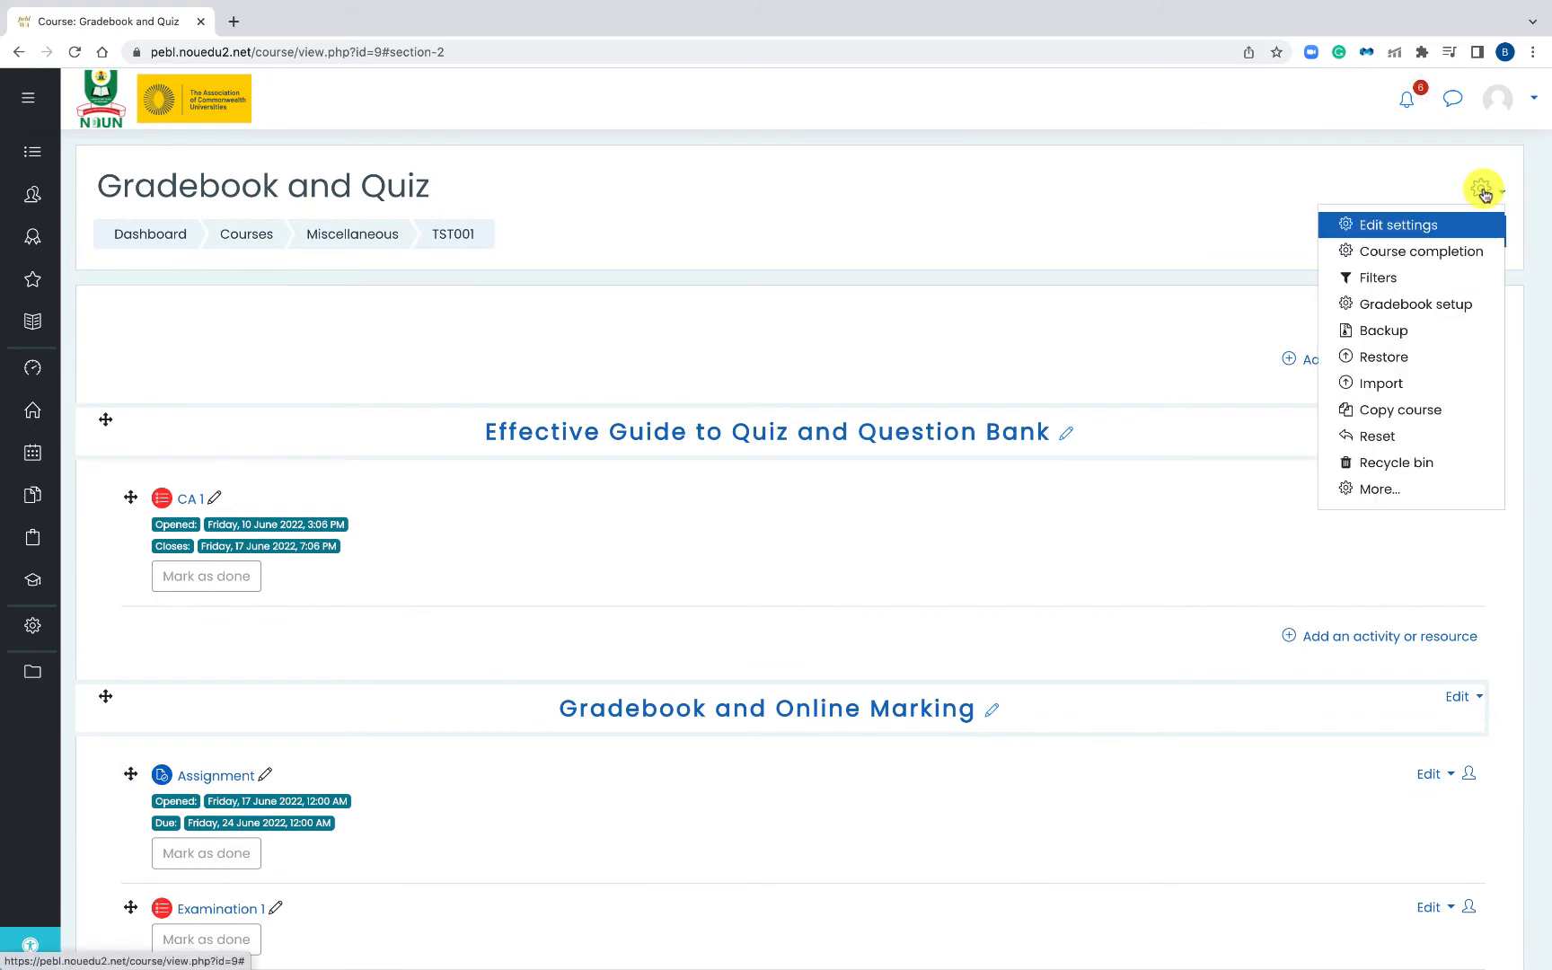
pyautogui.click(1403, 308)
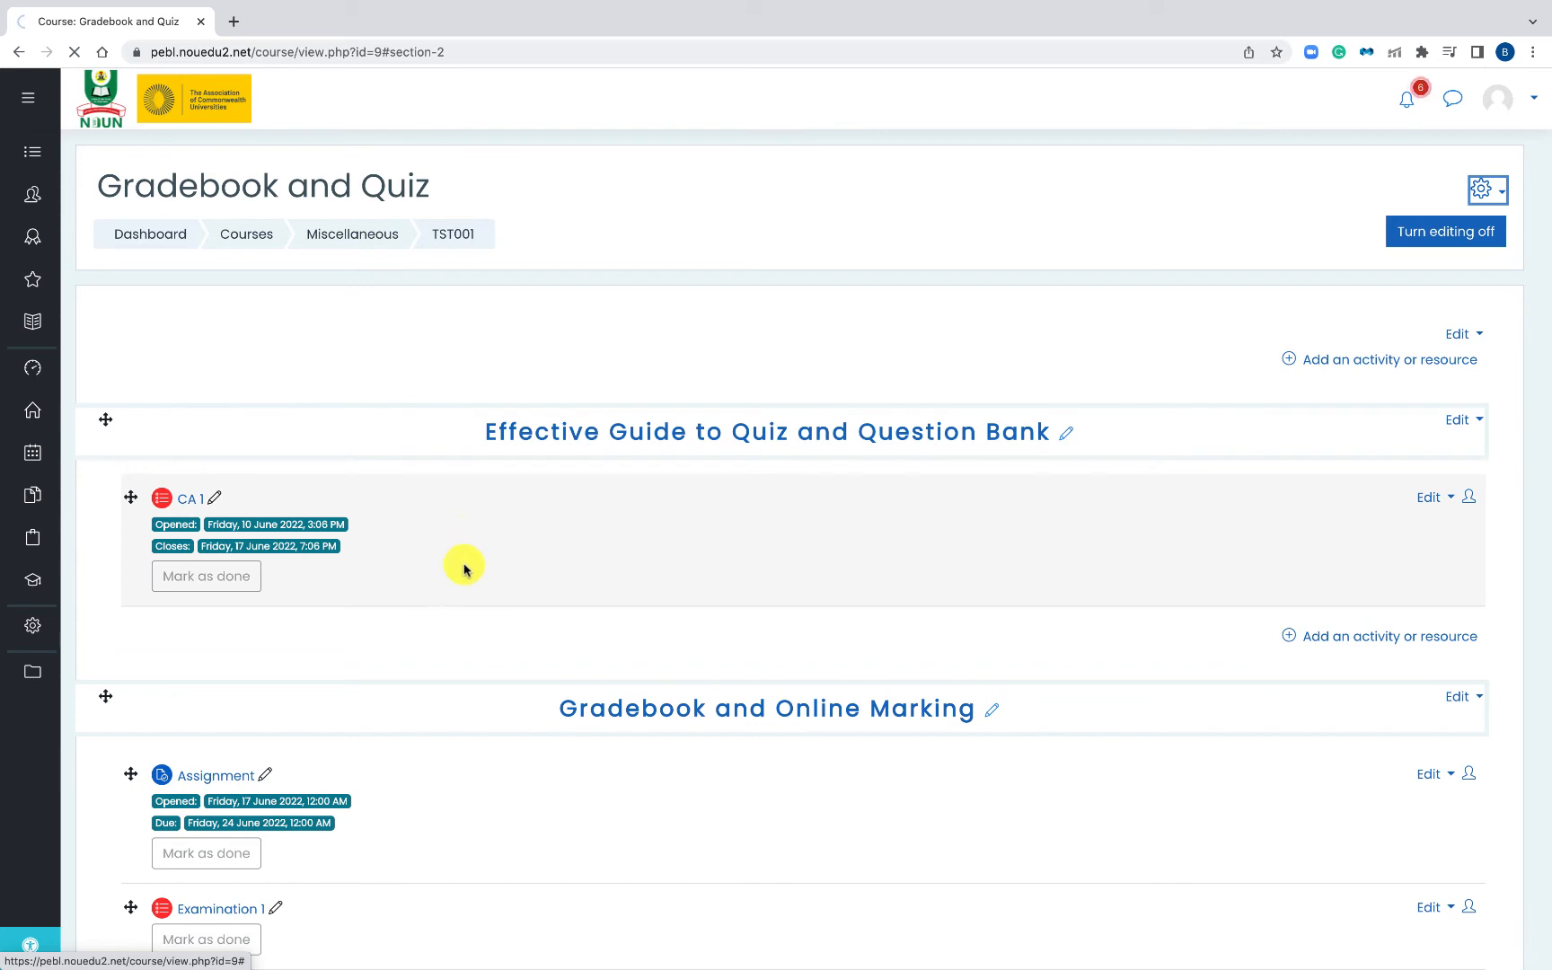
pyautogui.scroll(-1, 464, 569)
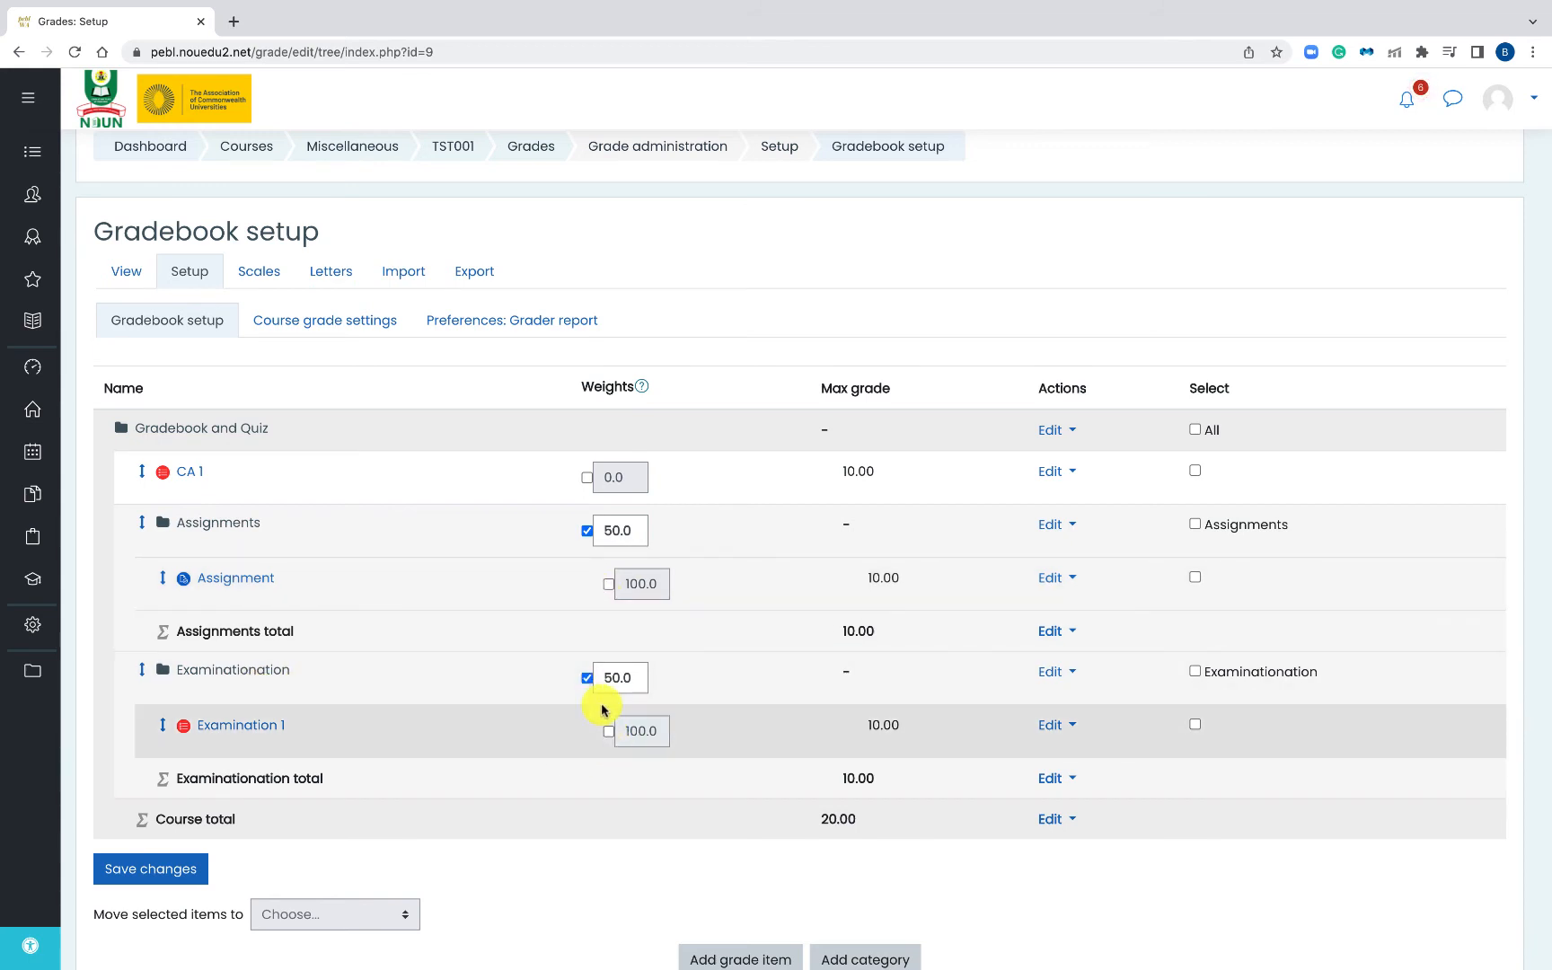
# - Override the Assignment and Examination 1 weights, changing Examination 1's weight to start with 5
pyautogui.click(609, 585)
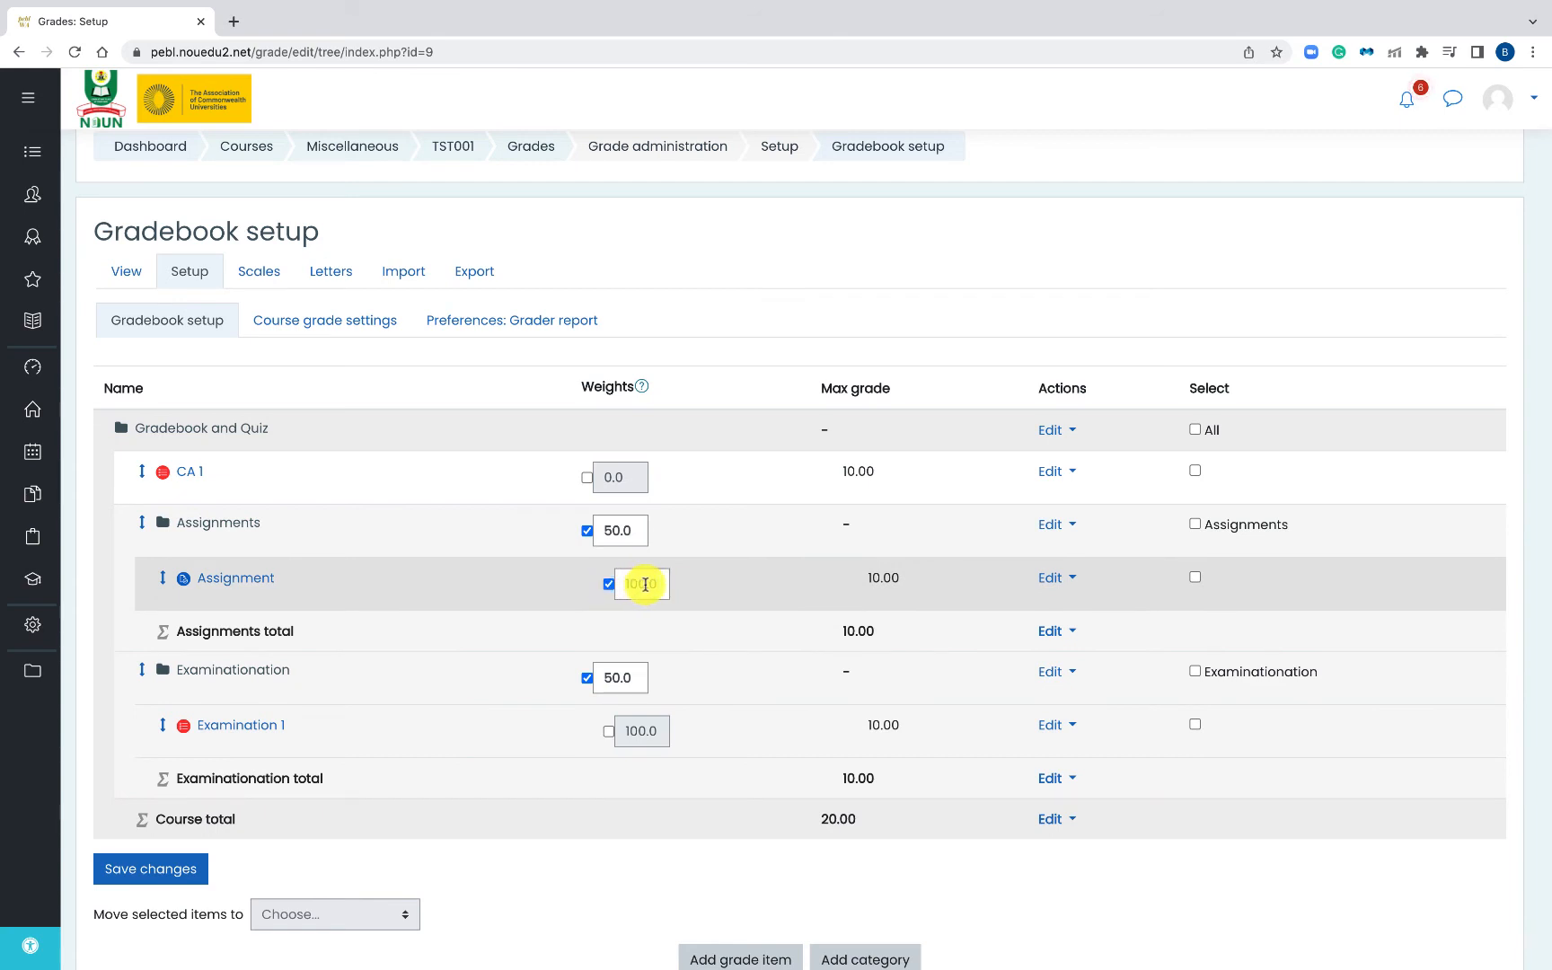
pyautogui.click(645, 584)
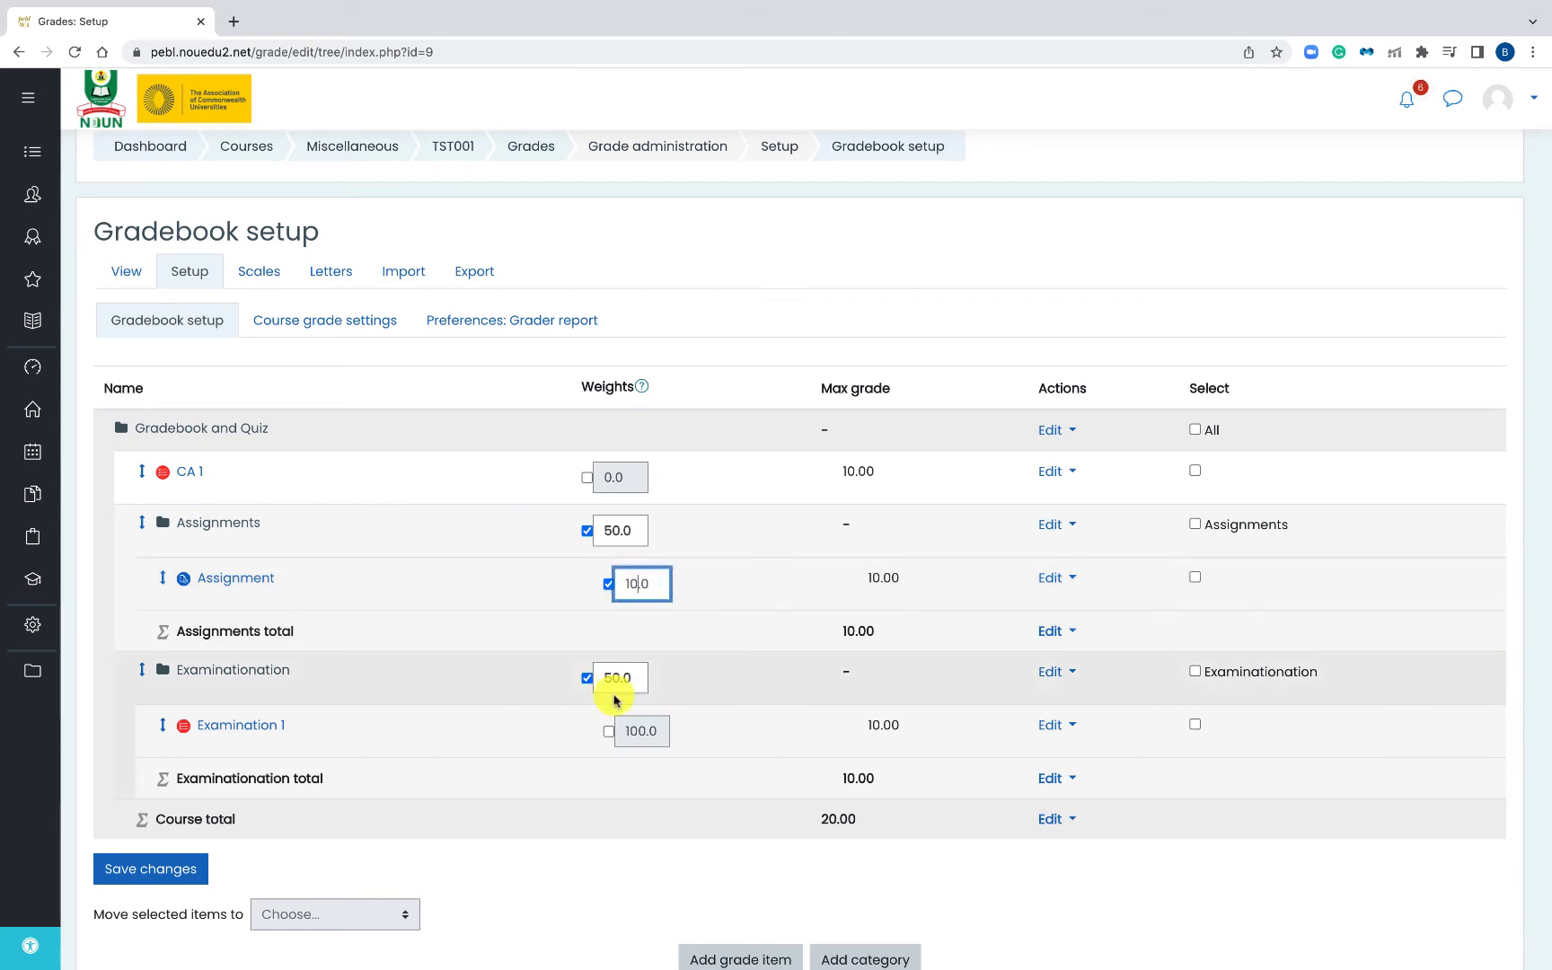
pyautogui.click(608, 732)
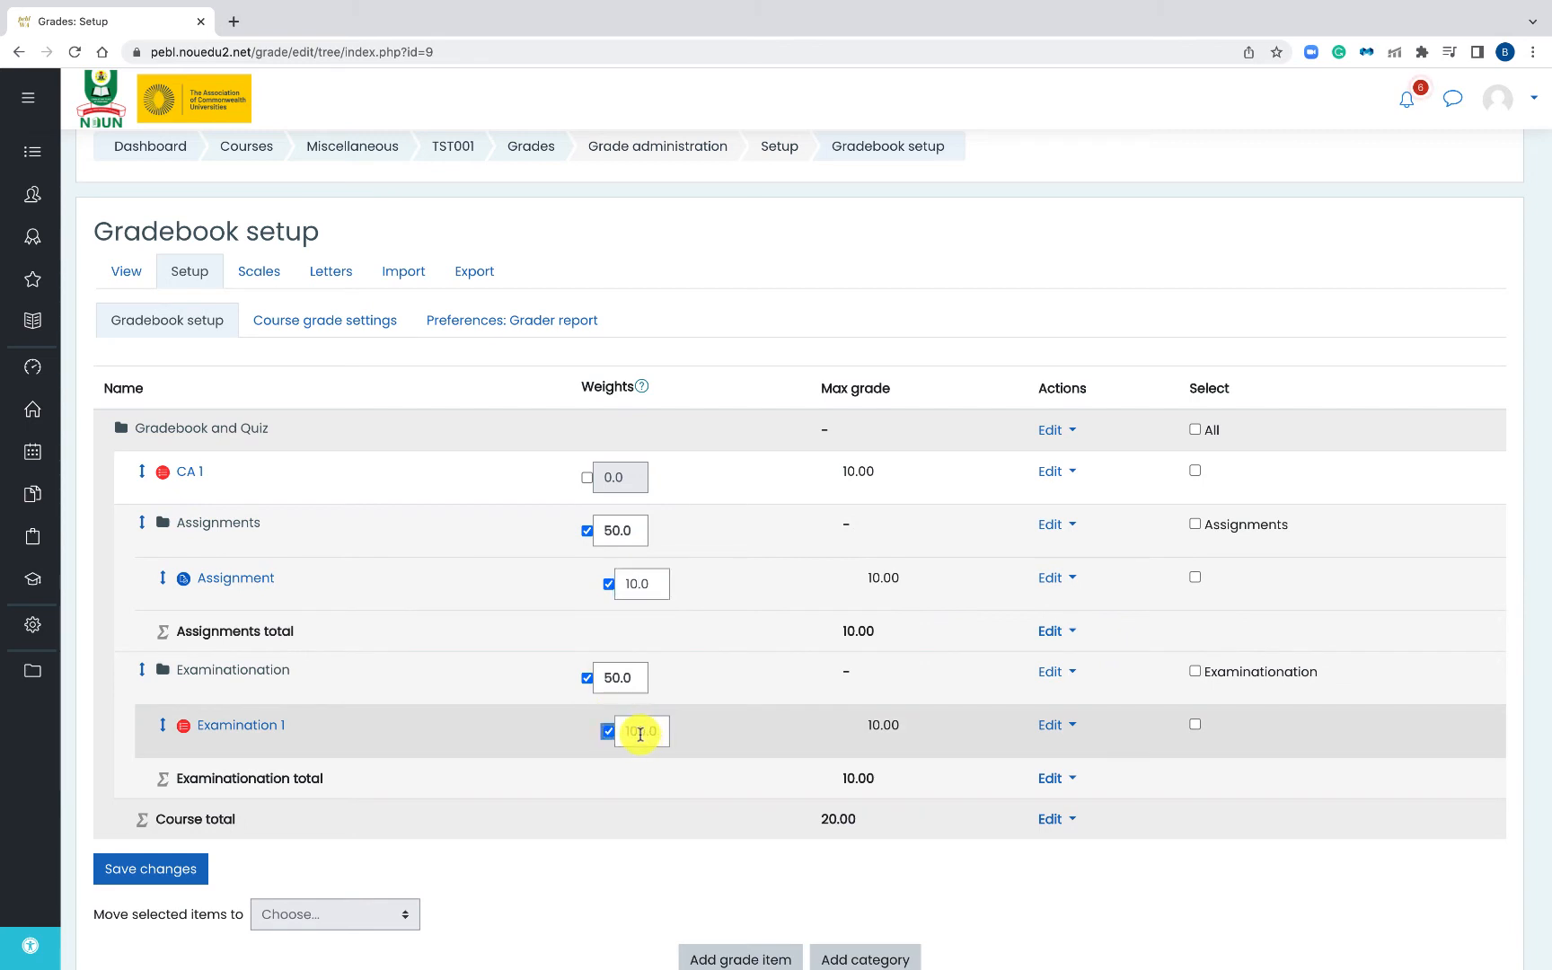
pyautogui.moveTo(640, 733); pyautogui.dragTo(611, 737)
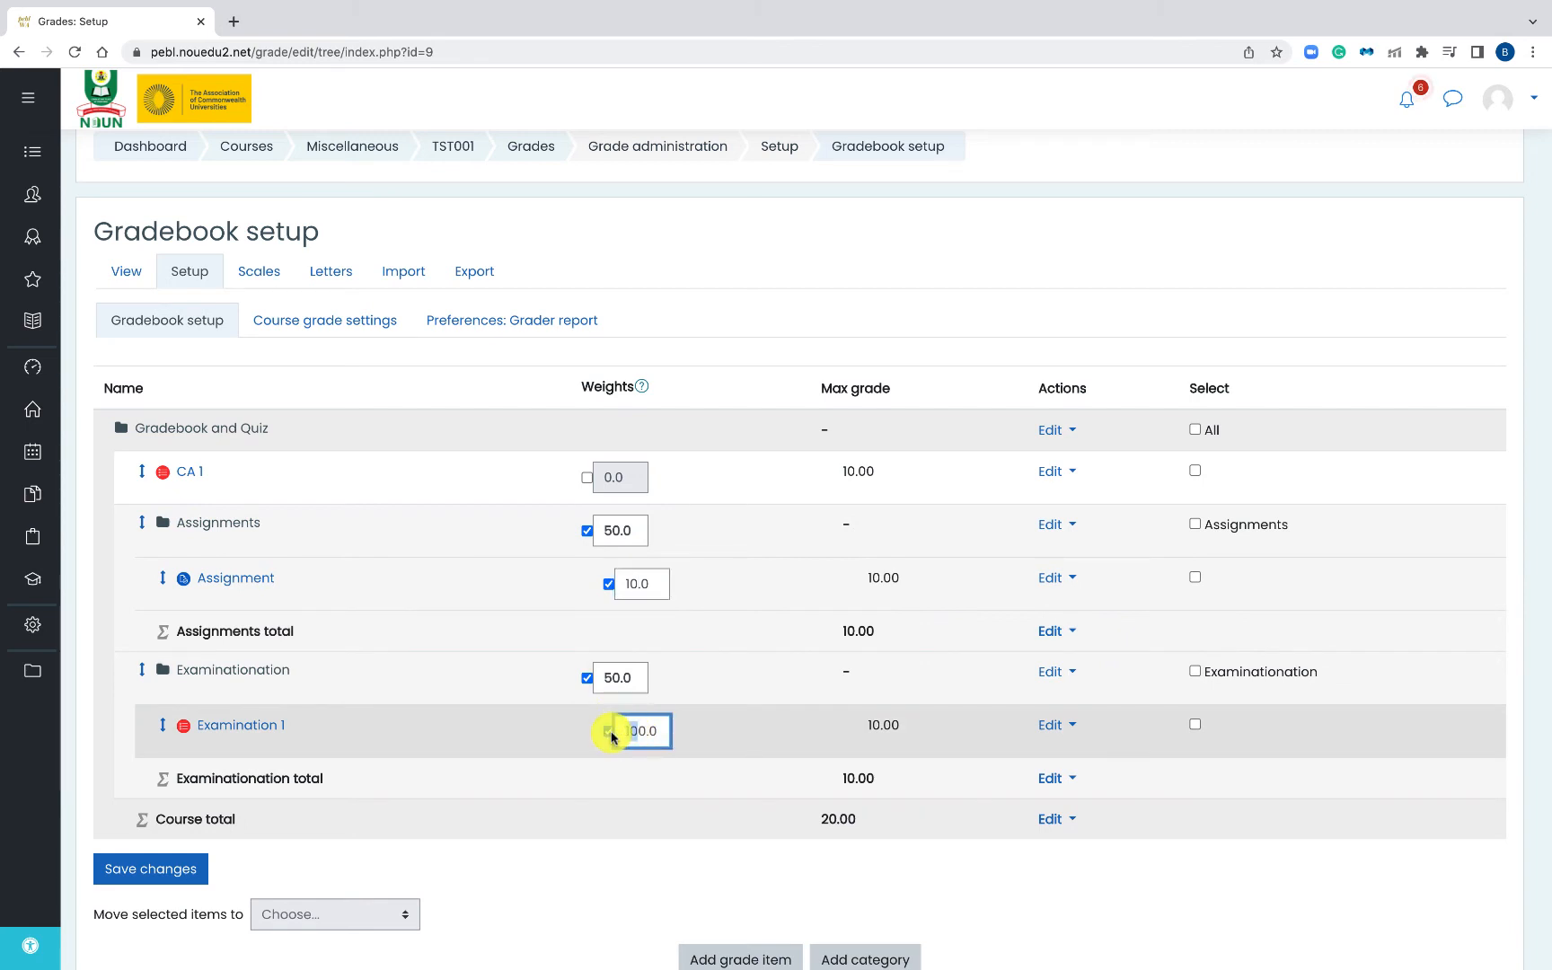
pyautogui.press('BackSpace')
pyautogui.press('BackSpace')
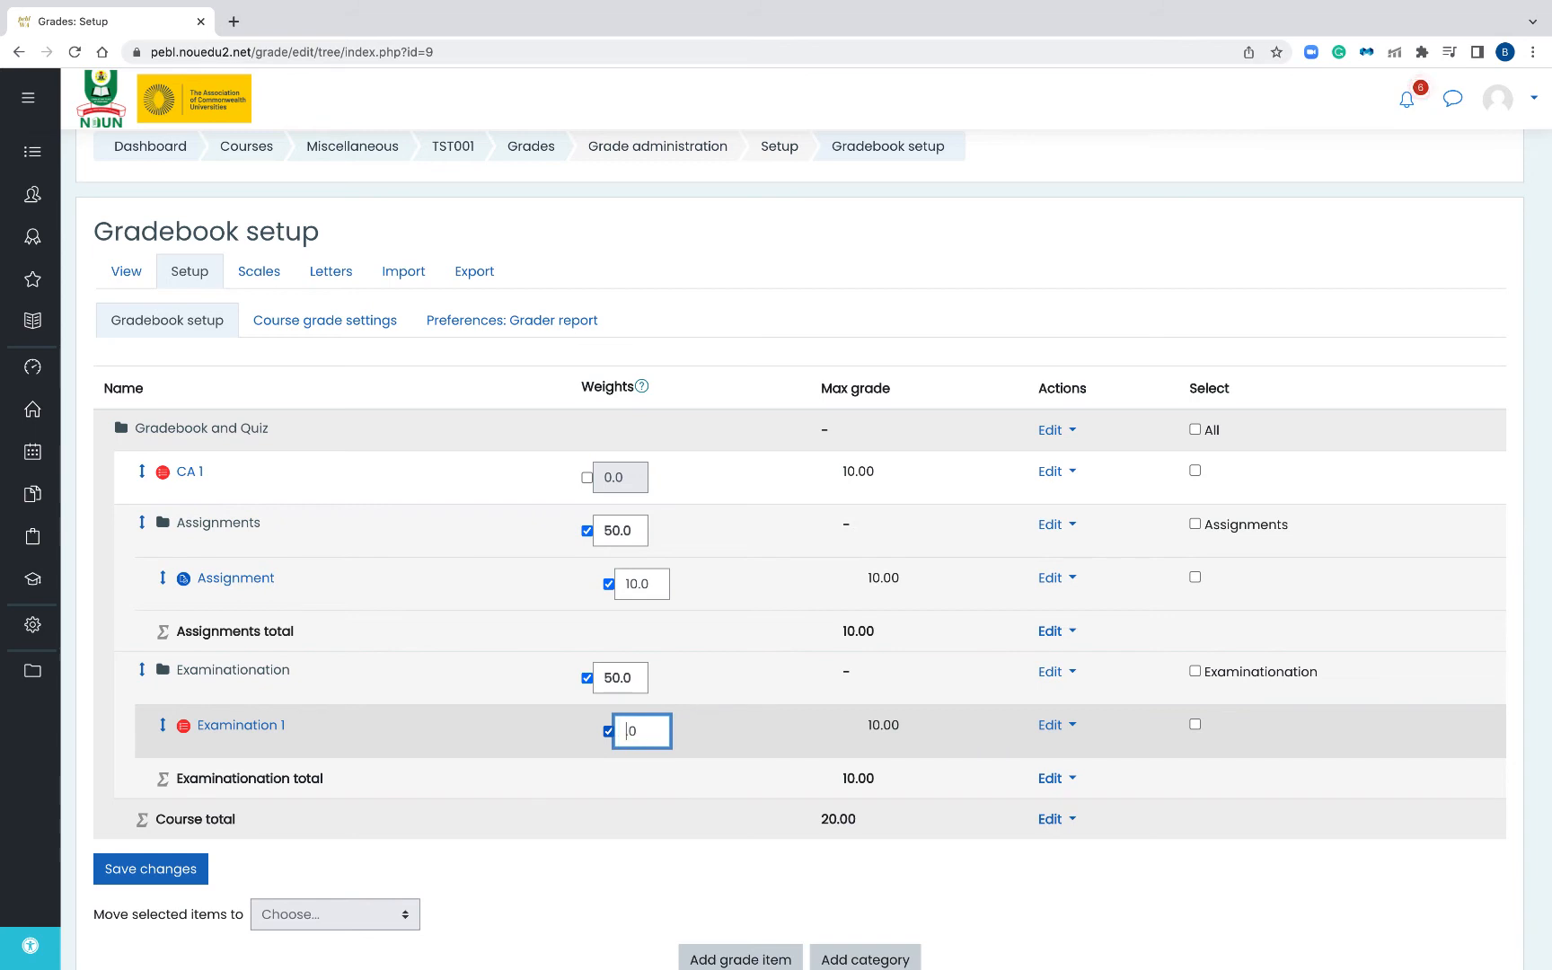
pyautogui.write('5')
# - Save the weight changes and check that both items now show 100.0, adjusted to total 100
pyautogui.click(153, 869)
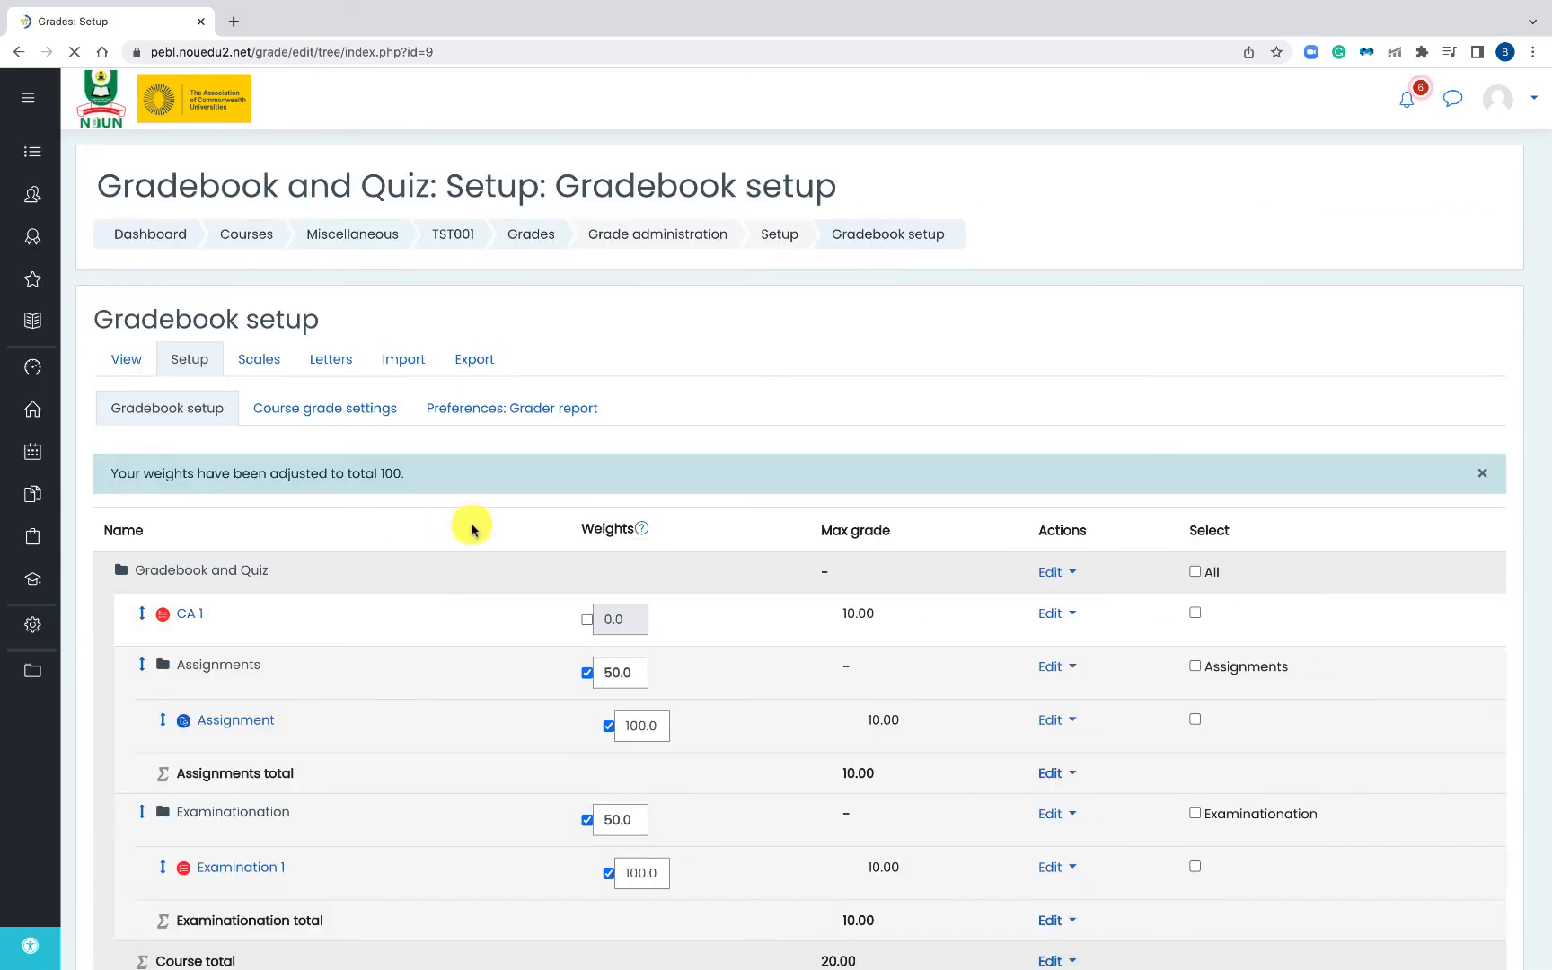
pyautogui.scroll(-3, 468, 643)
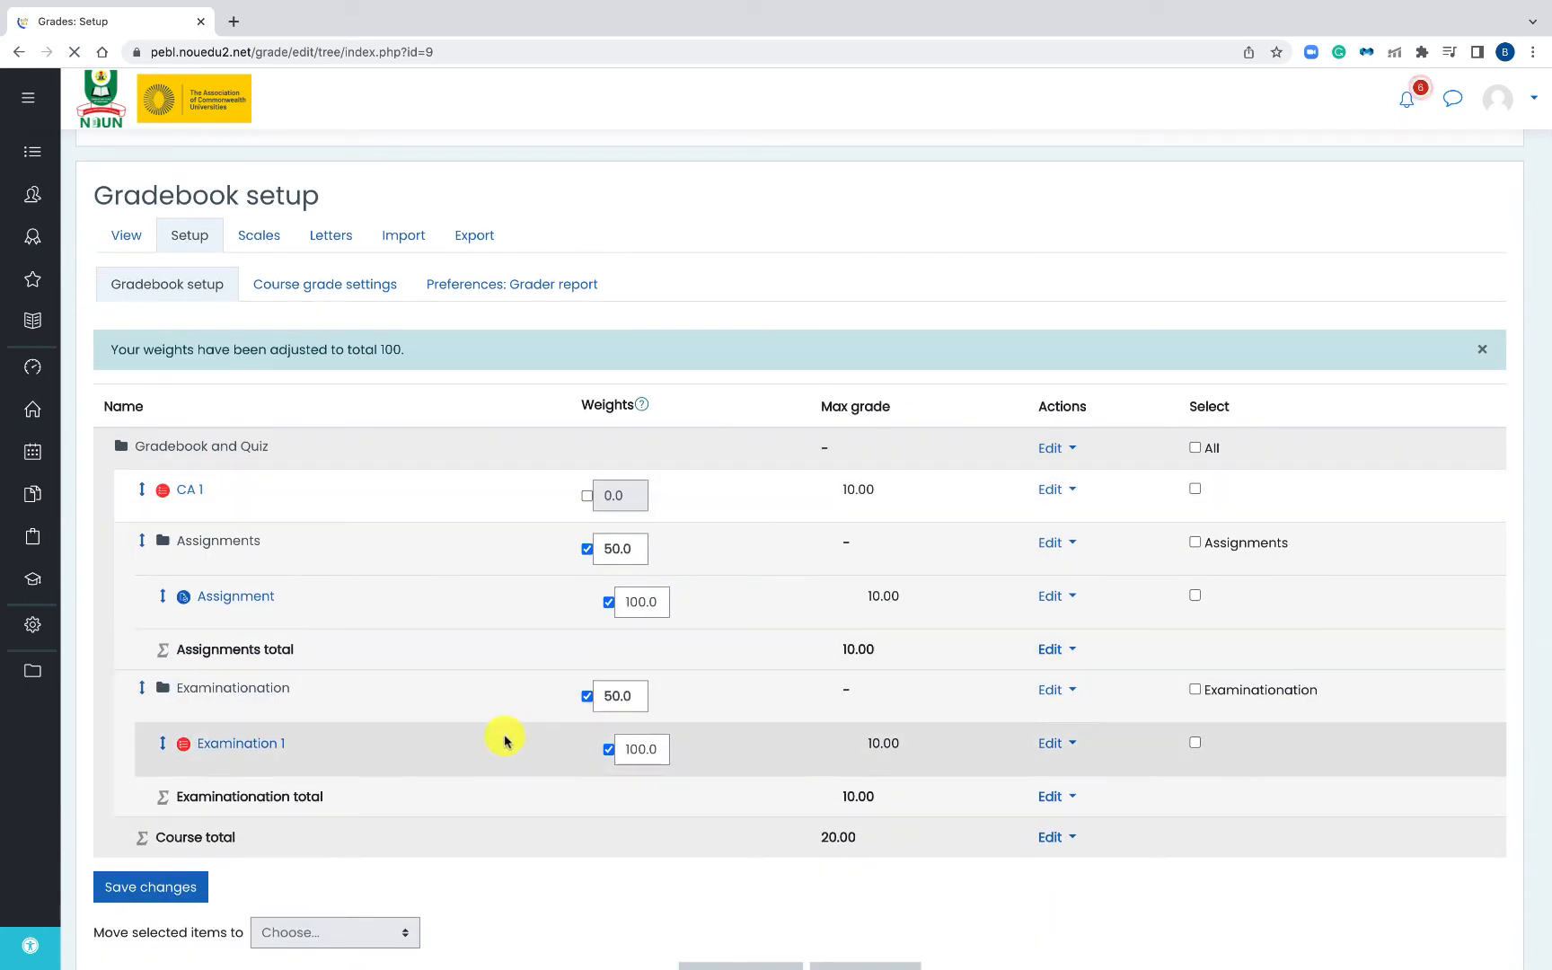
pyautogui.scroll(-3, 509, 599)
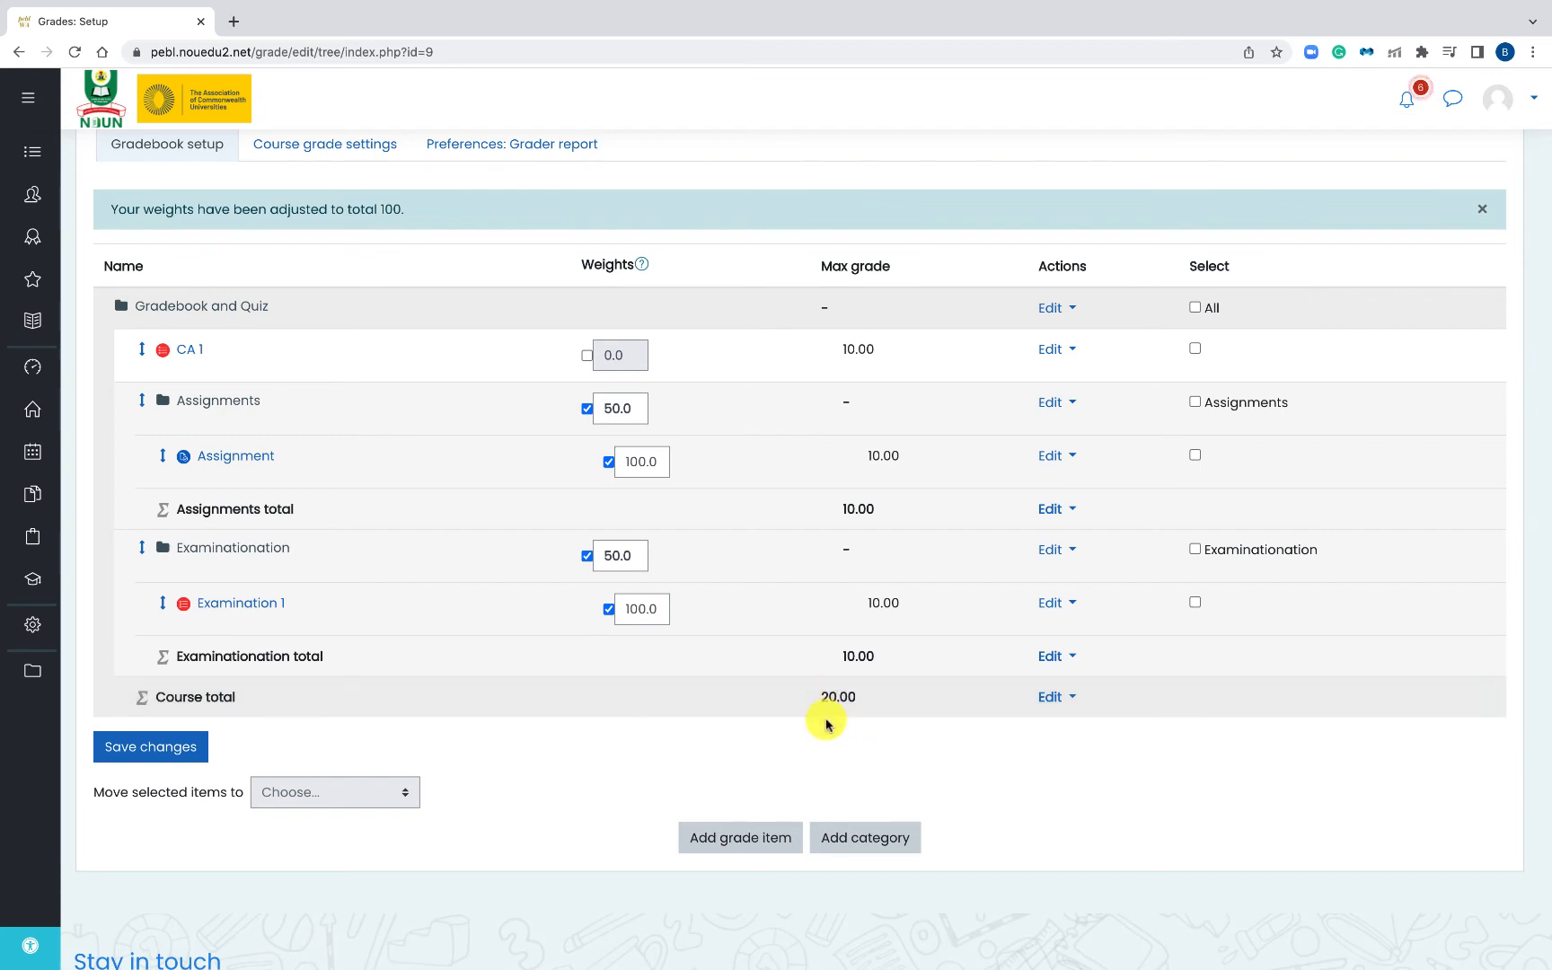
pyautogui.scroll(2, 823, 696)
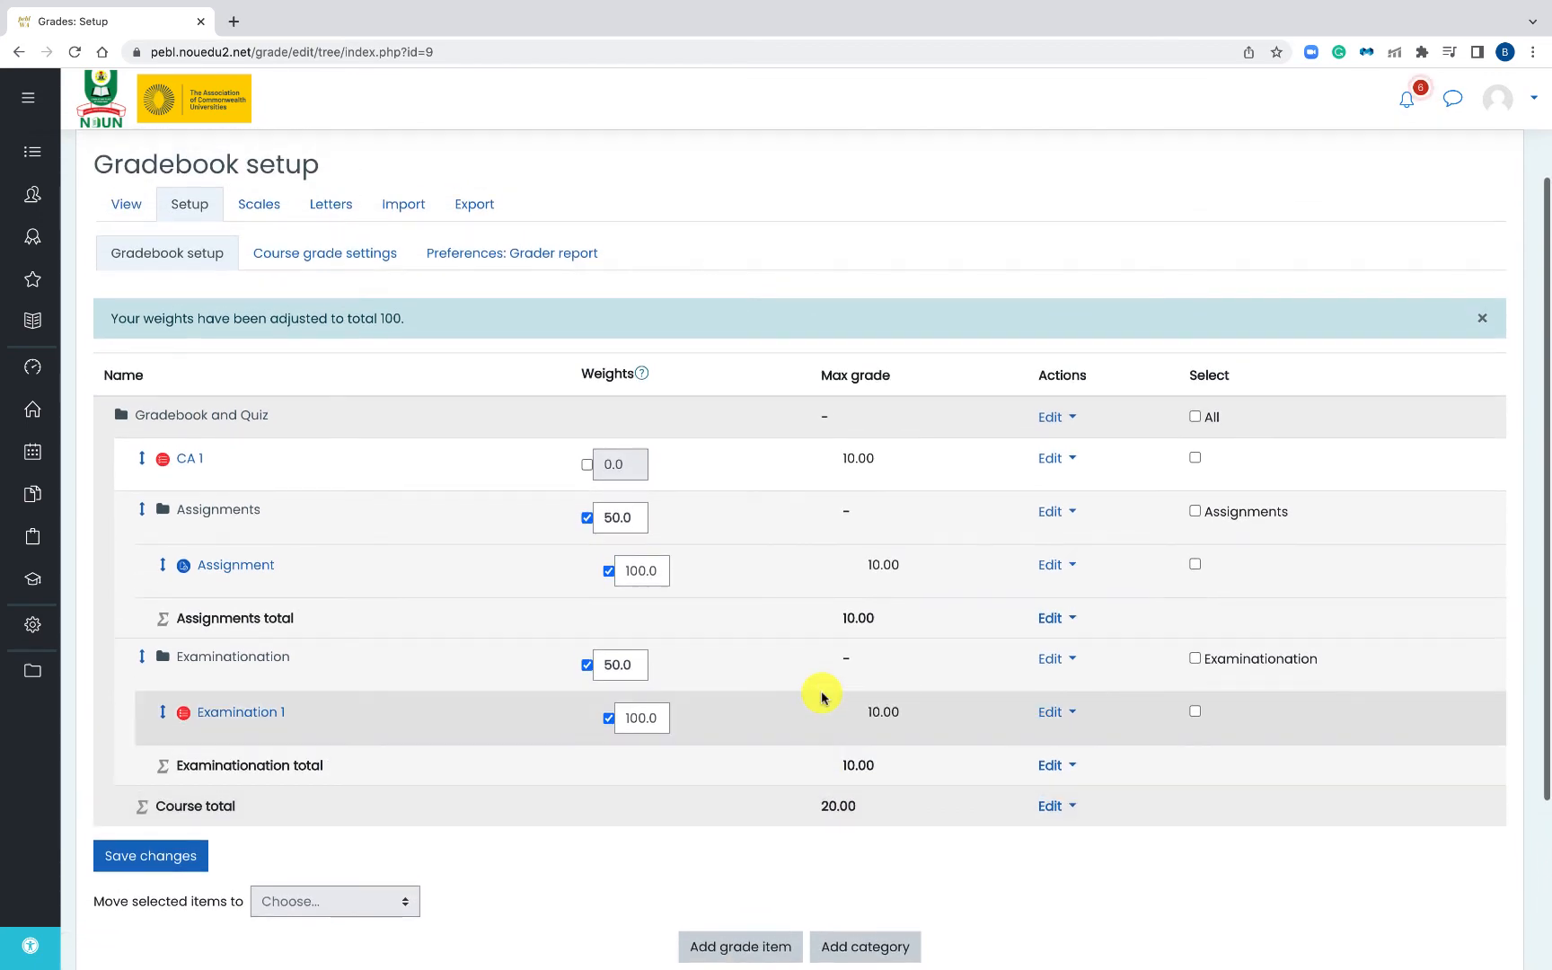
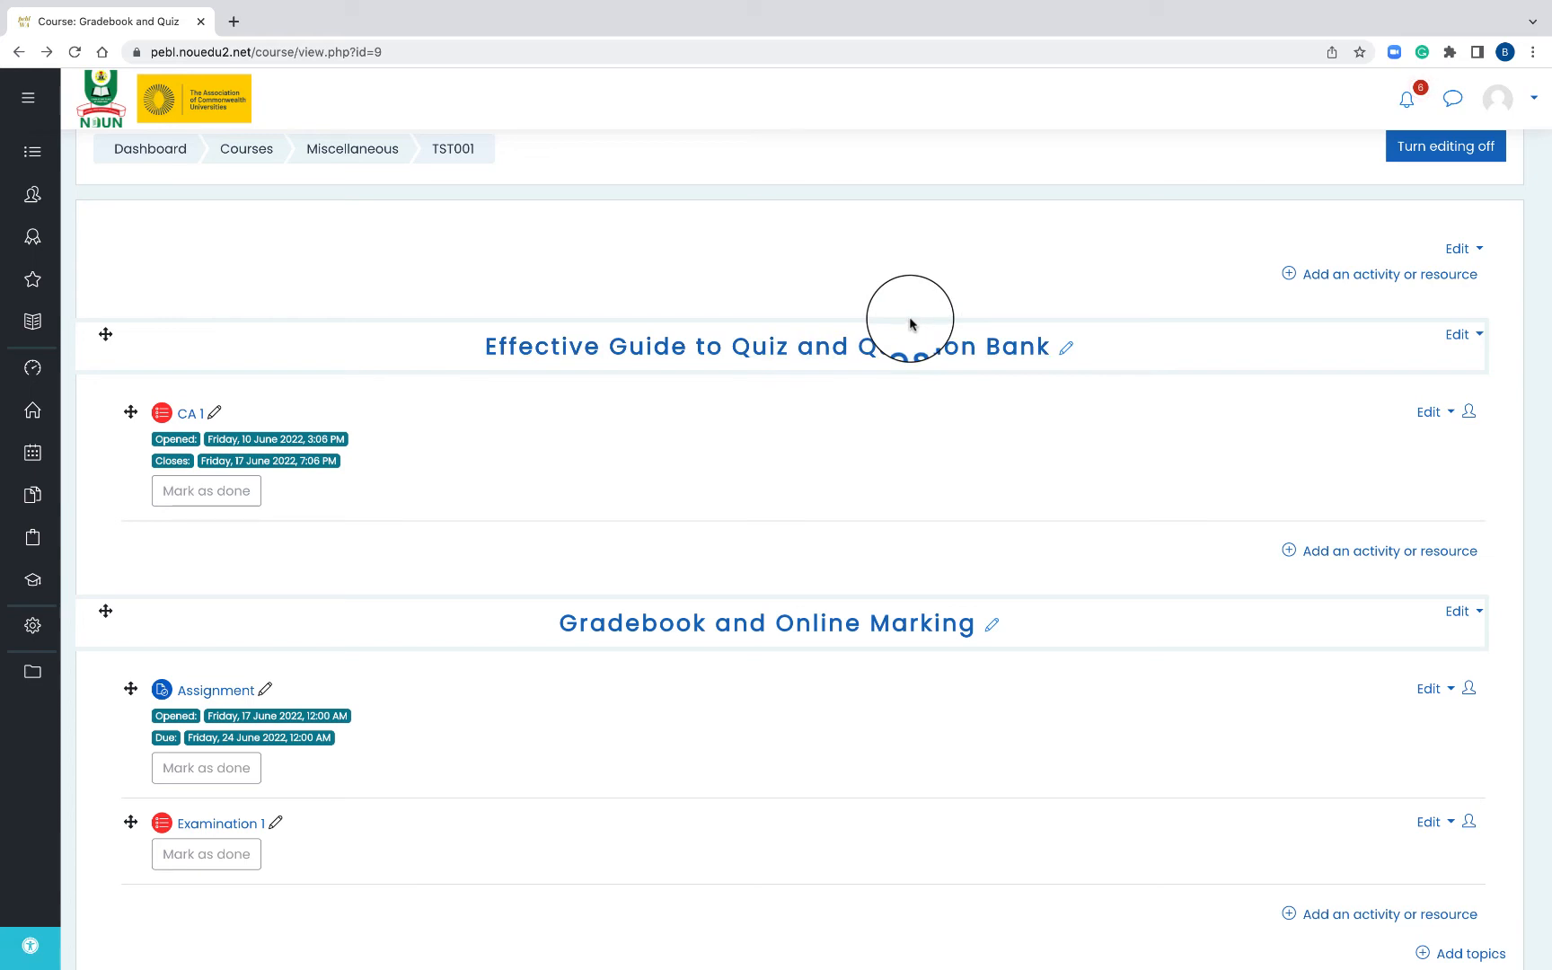
# - Open the Examination 1 quiz, which uses Highest grade and has one recorded attempt
pyautogui.scroll(-3, 901, 421)
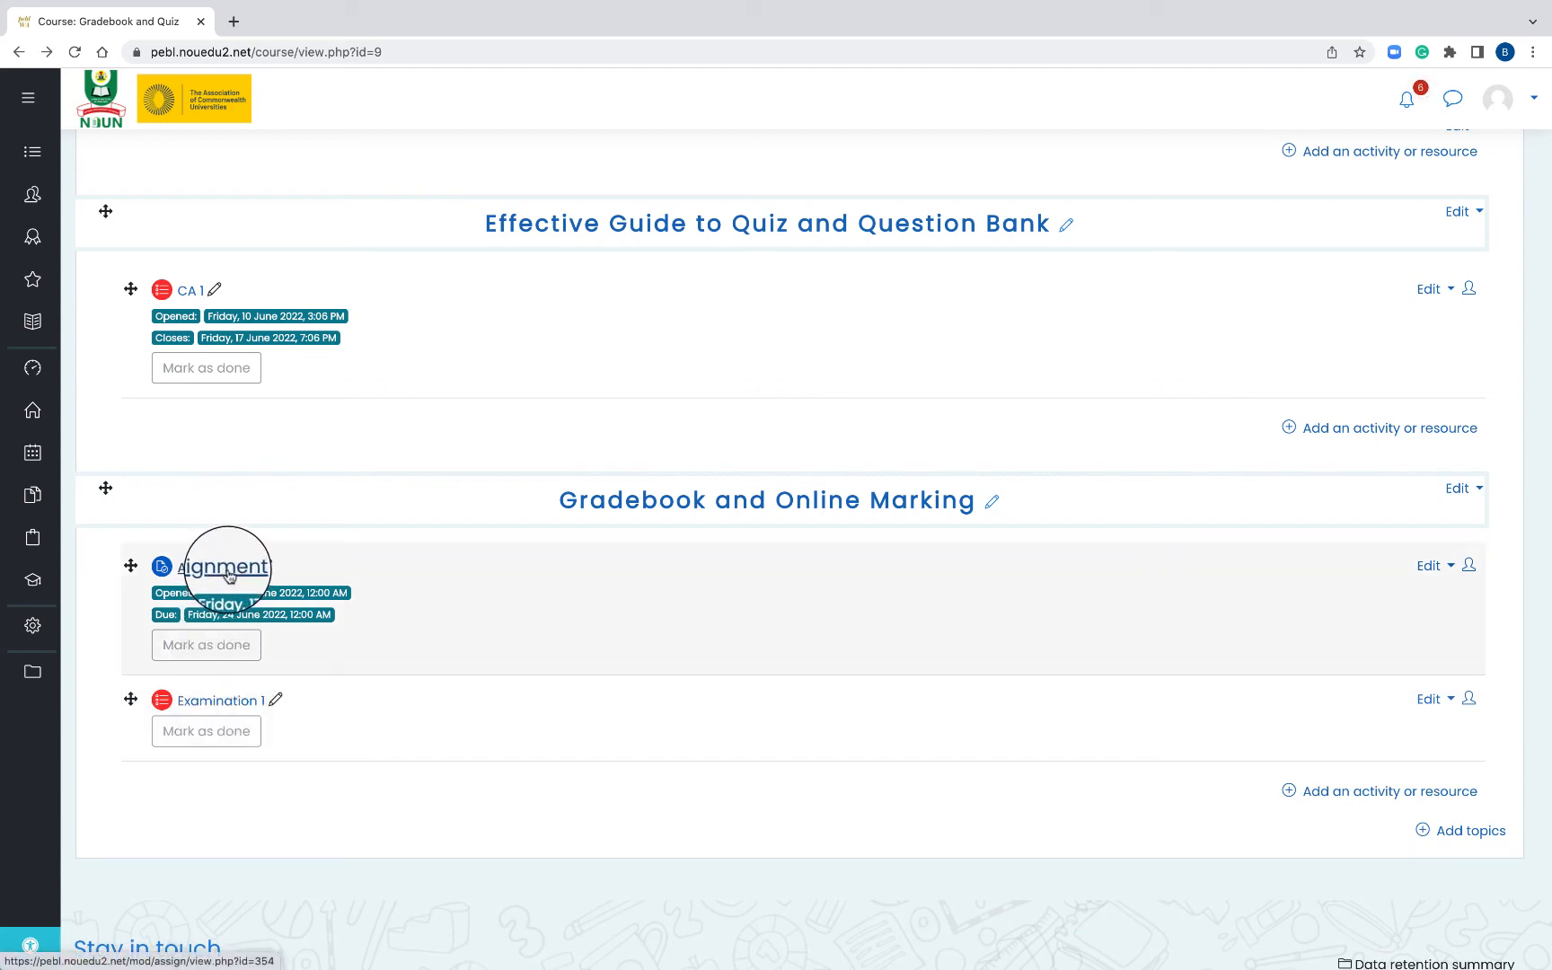
pyautogui.click(225, 709)
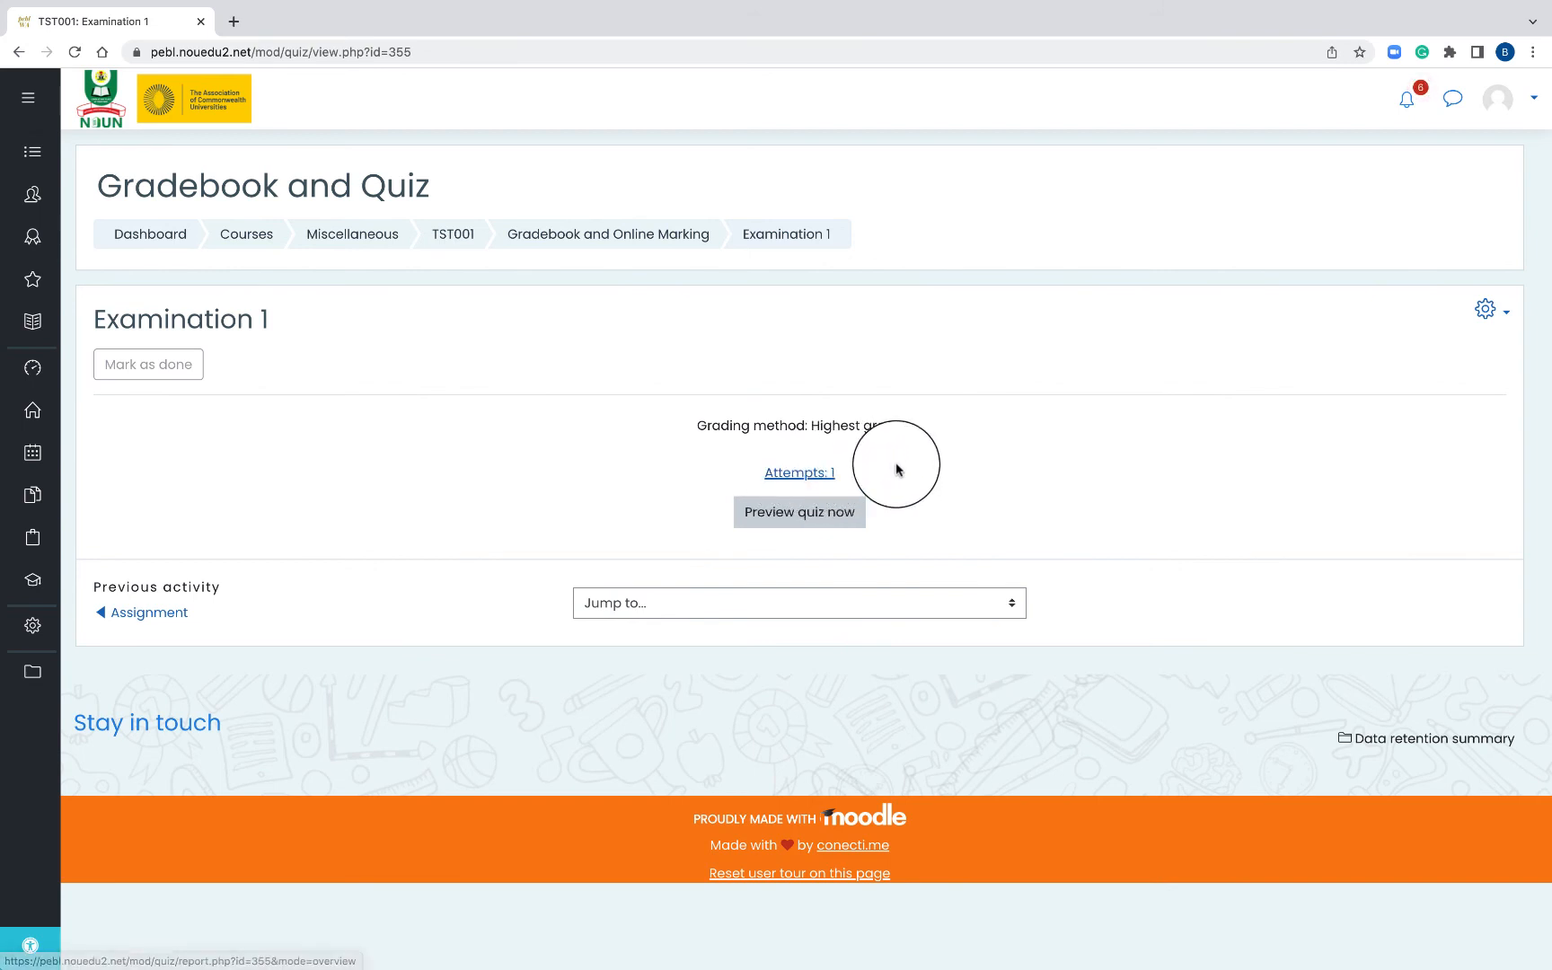
# - Go to the quiz's Results > Manual grading report, listing Q1 and Q2 each with 1 to grade
pyautogui.click(1486, 311)
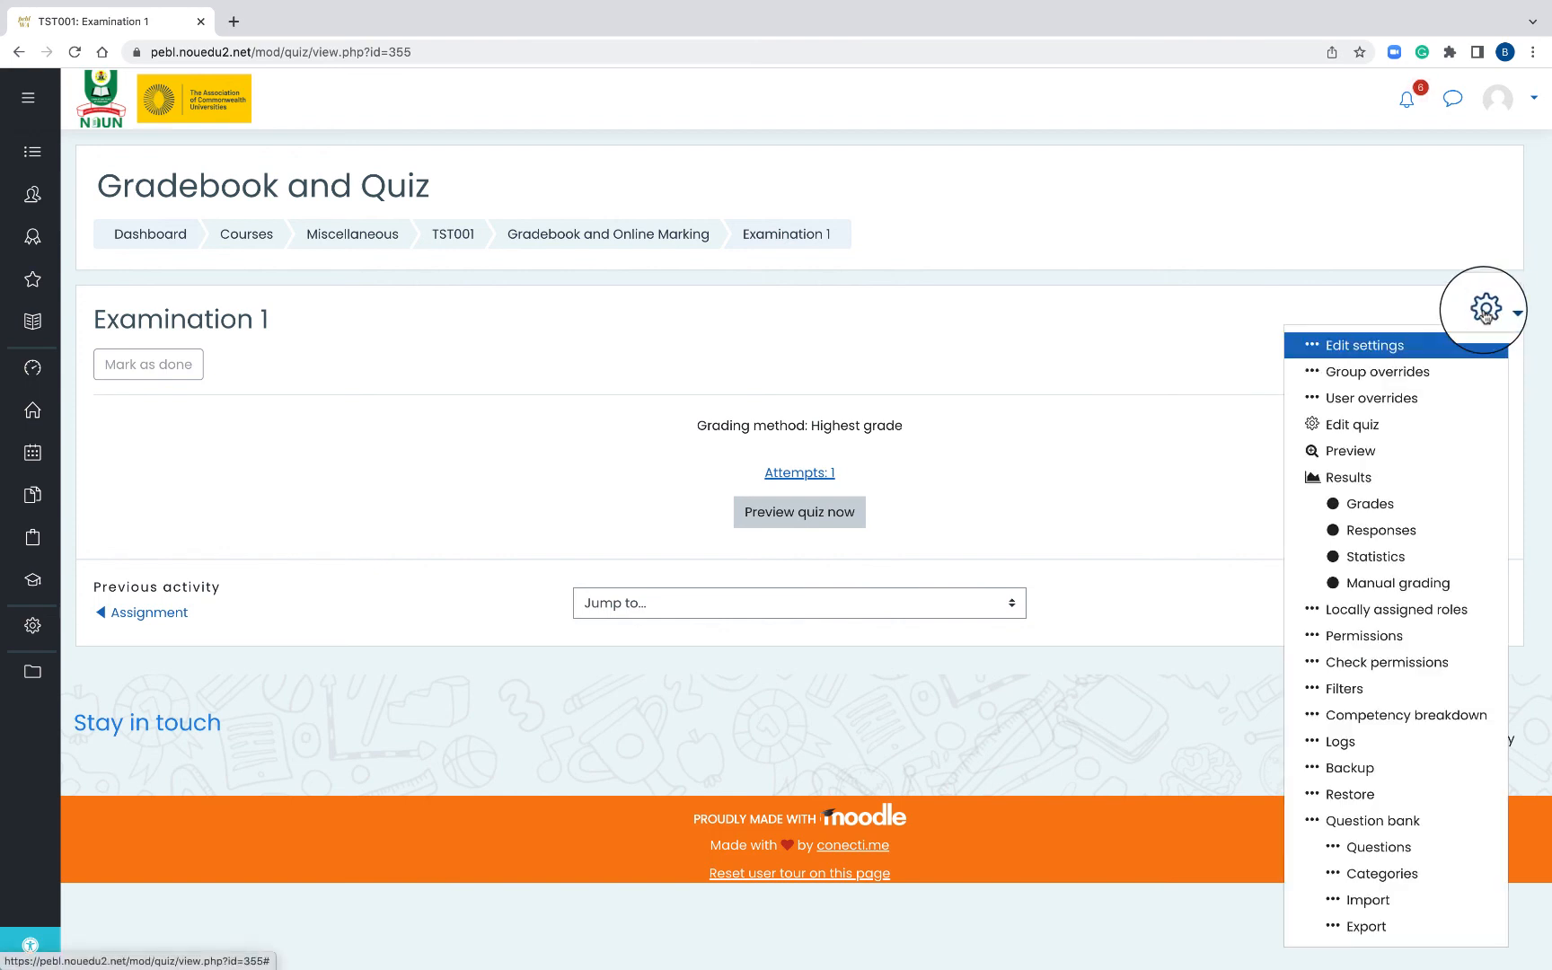
pyautogui.click(1410, 584)
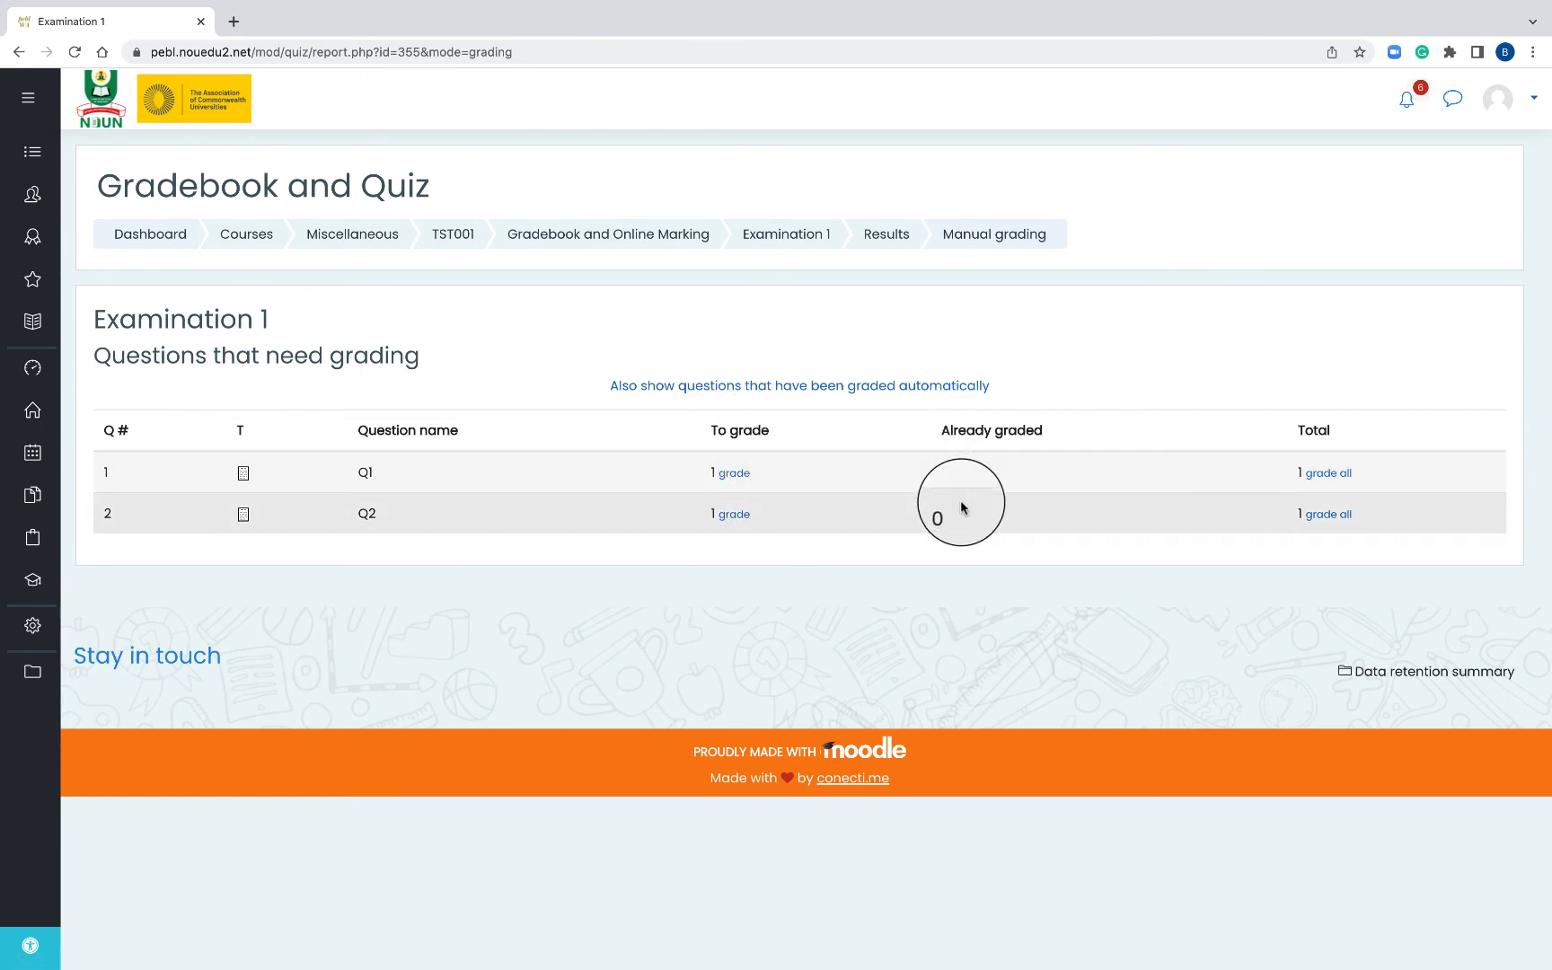
# - Open Q1's attempt for grading and read the question and the student's essay answer
pyautogui.click(734, 476)
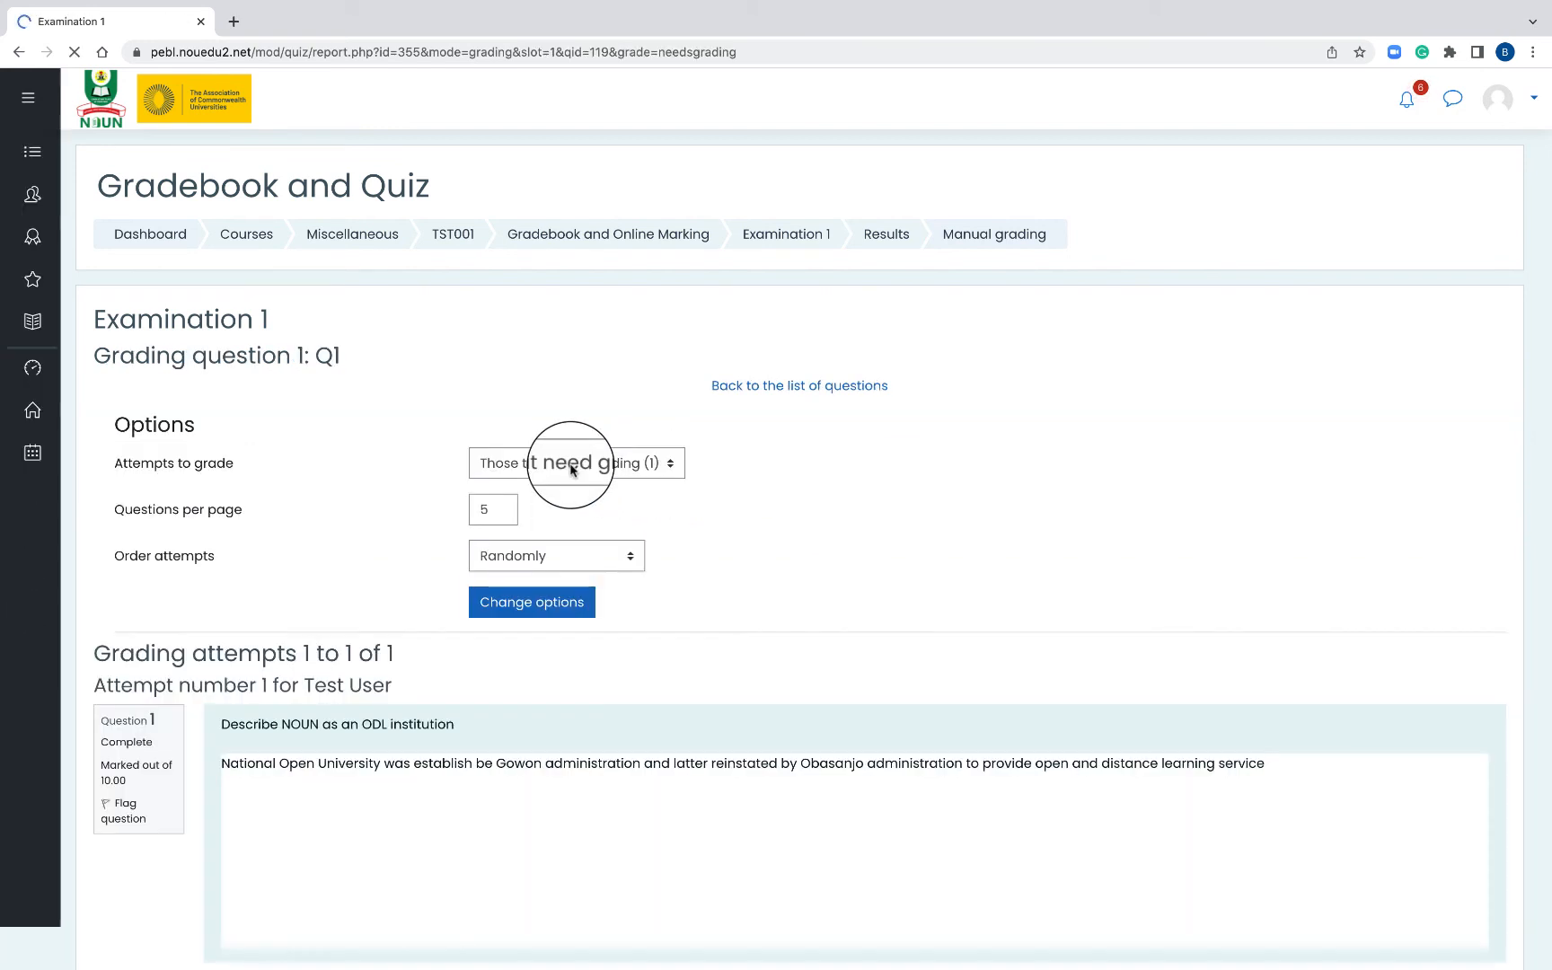
pyautogui.scroll(-5, 629, 460)
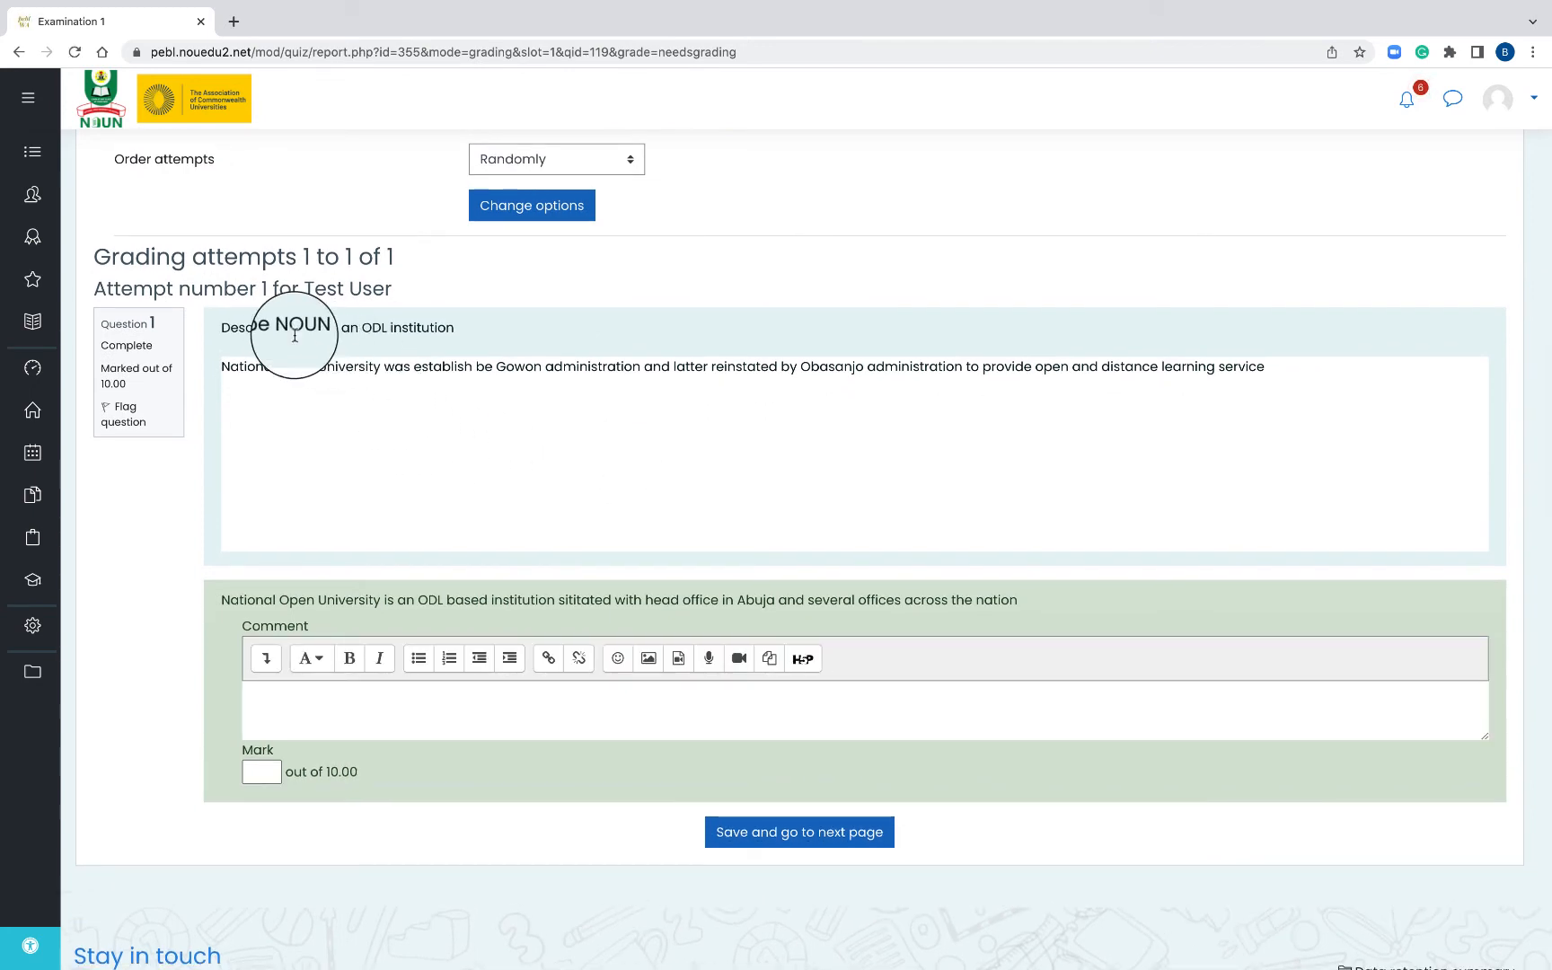
pyautogui.moveTo(219, 329); pyautogui.dragTo(473, 328)
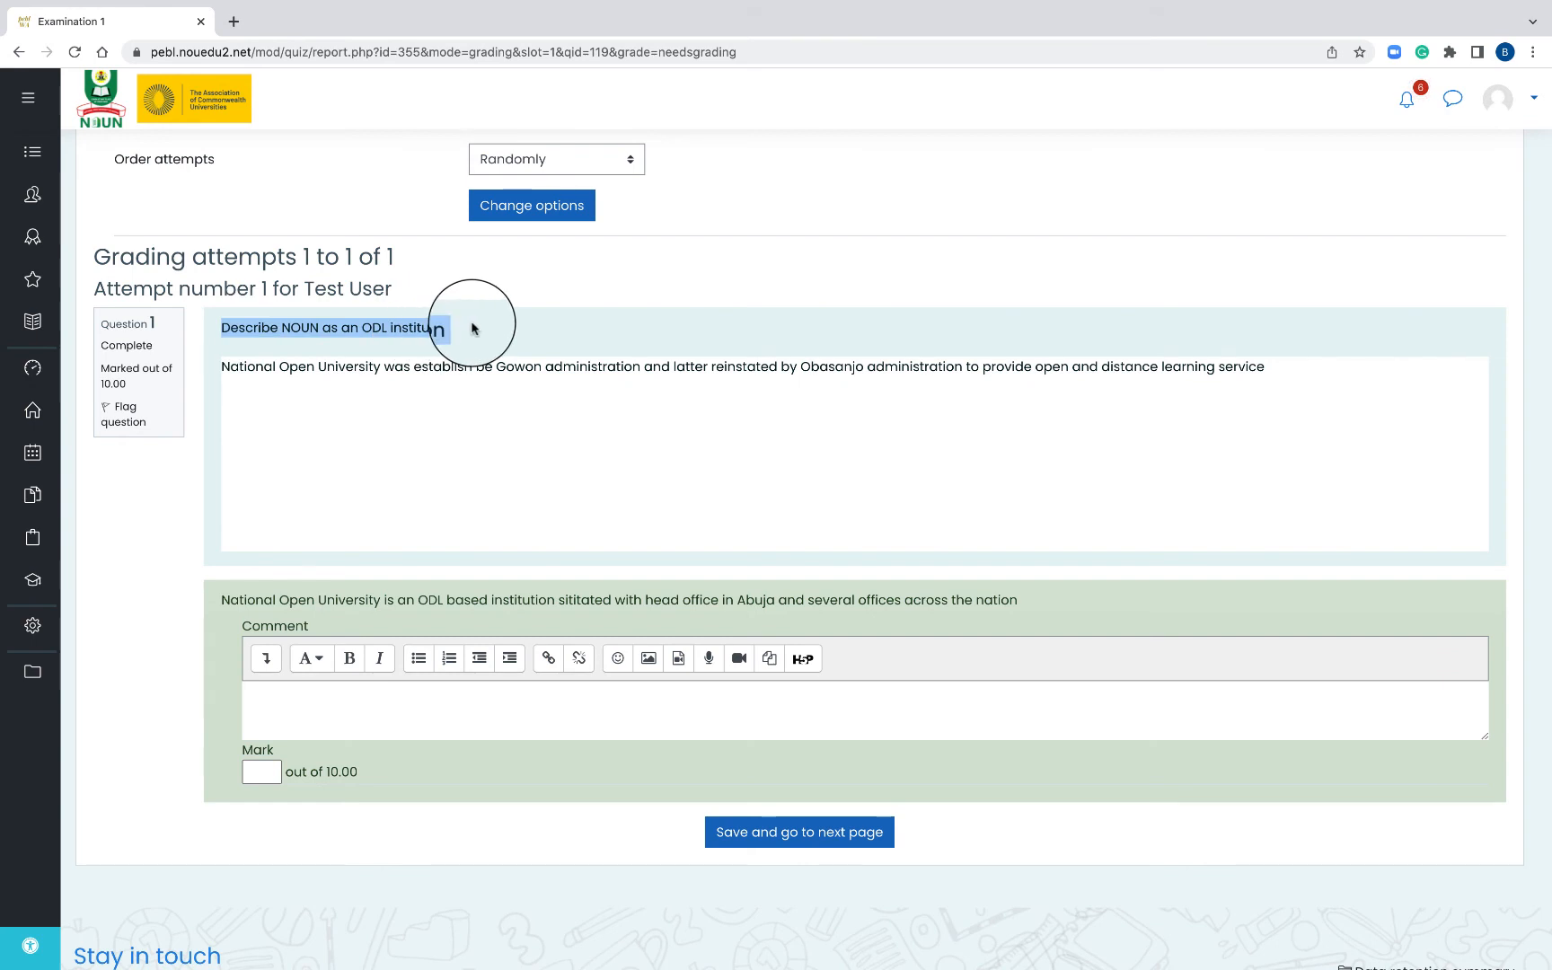
pyautogui.click(395, 373)
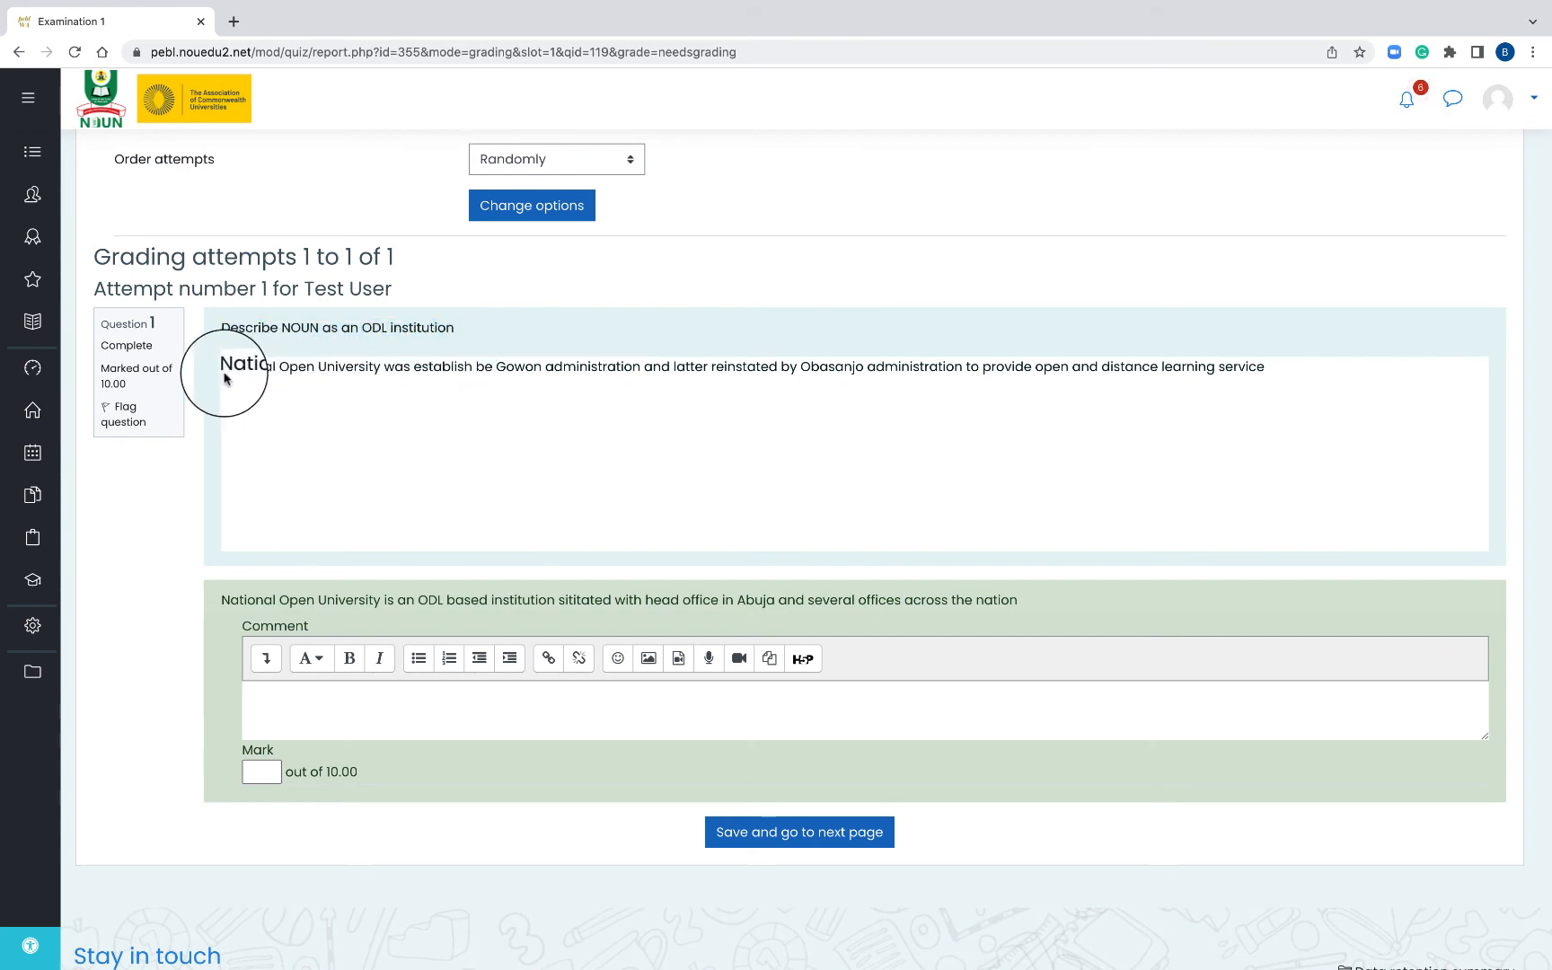
pyautogui.moveTo(222, 368); pyautogui.dragTo(261, 425)
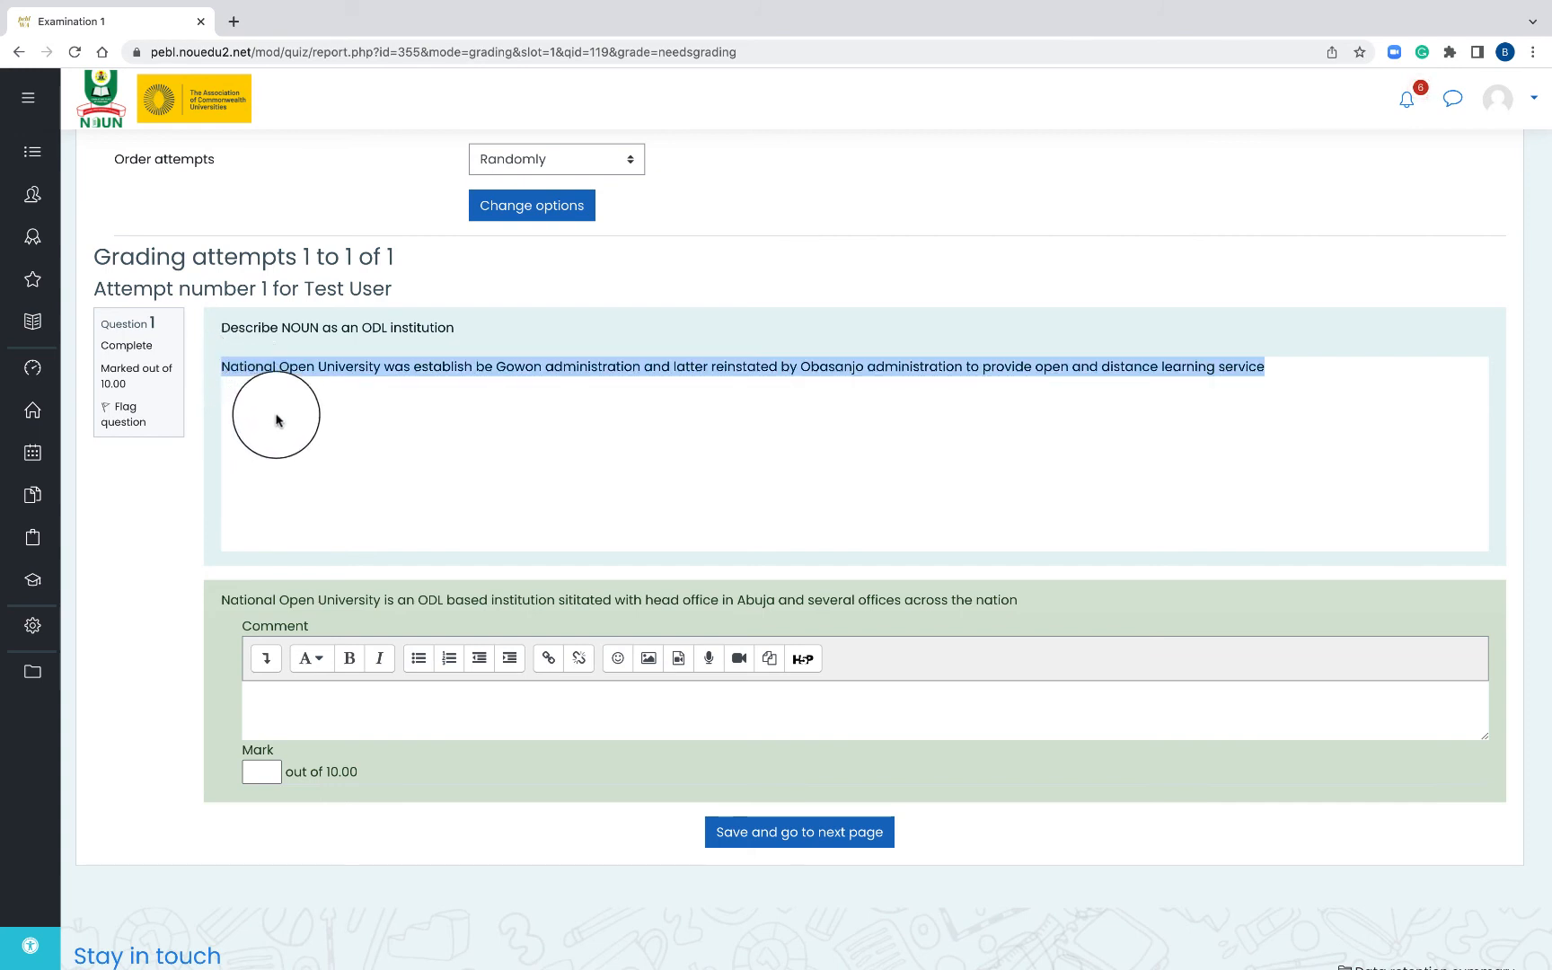
pyautogui.click(269, 415)
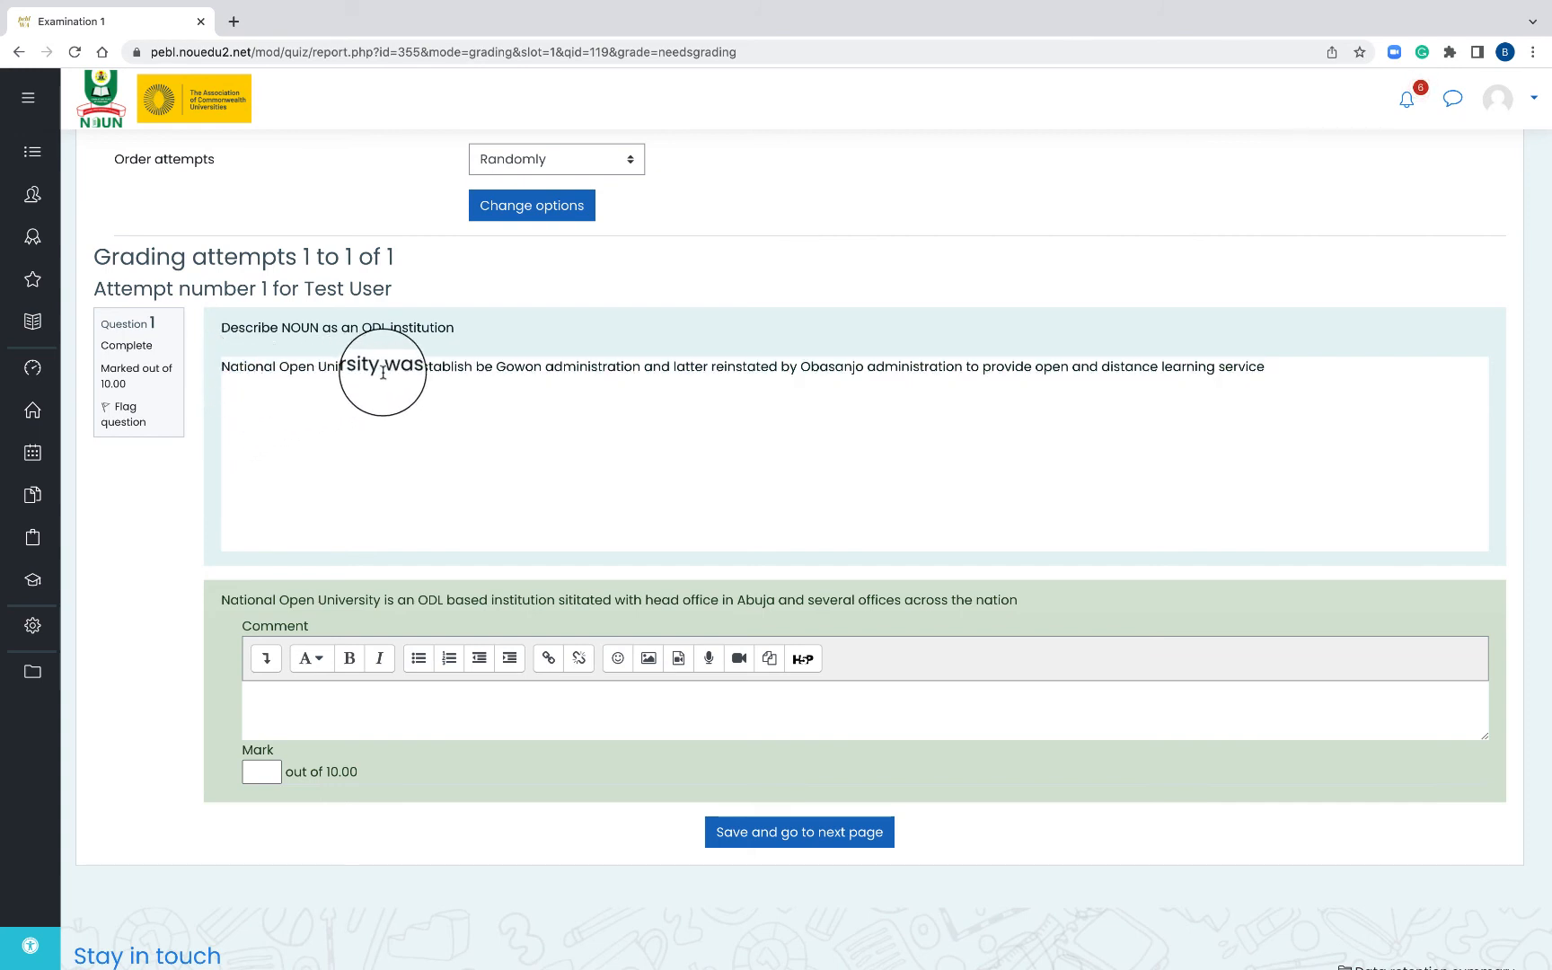
# - Comment 'Good explanation', mark Q1 7 out of 10, and save, leaving 0 to grade
pyautogui.click(373, 705)
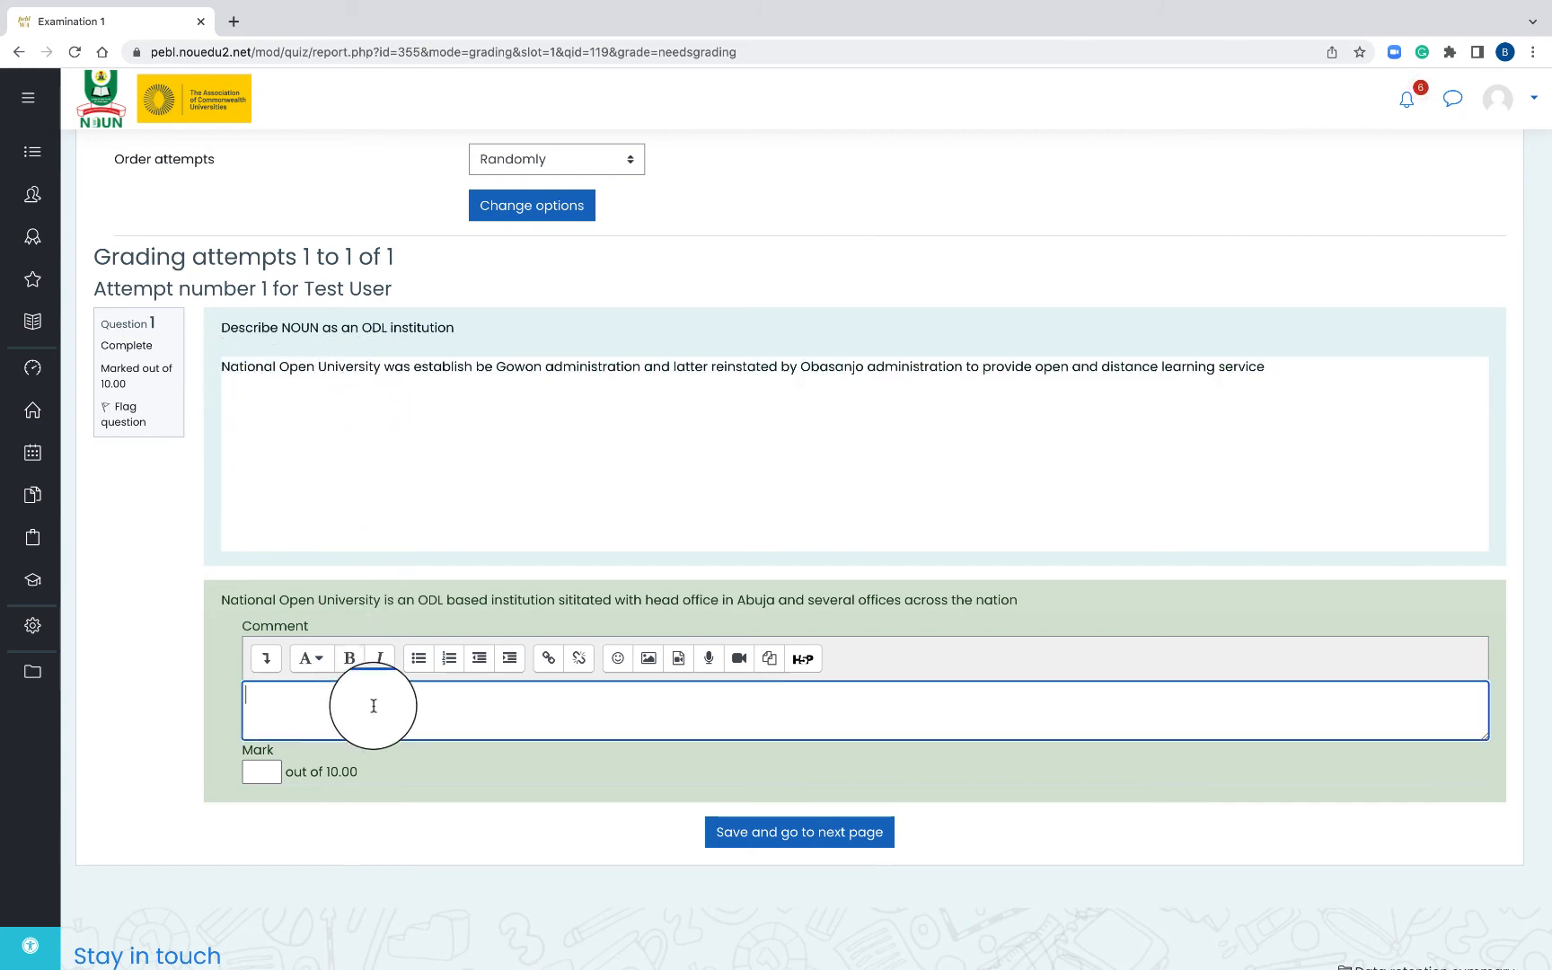
pyautogui.write('Good explanation')
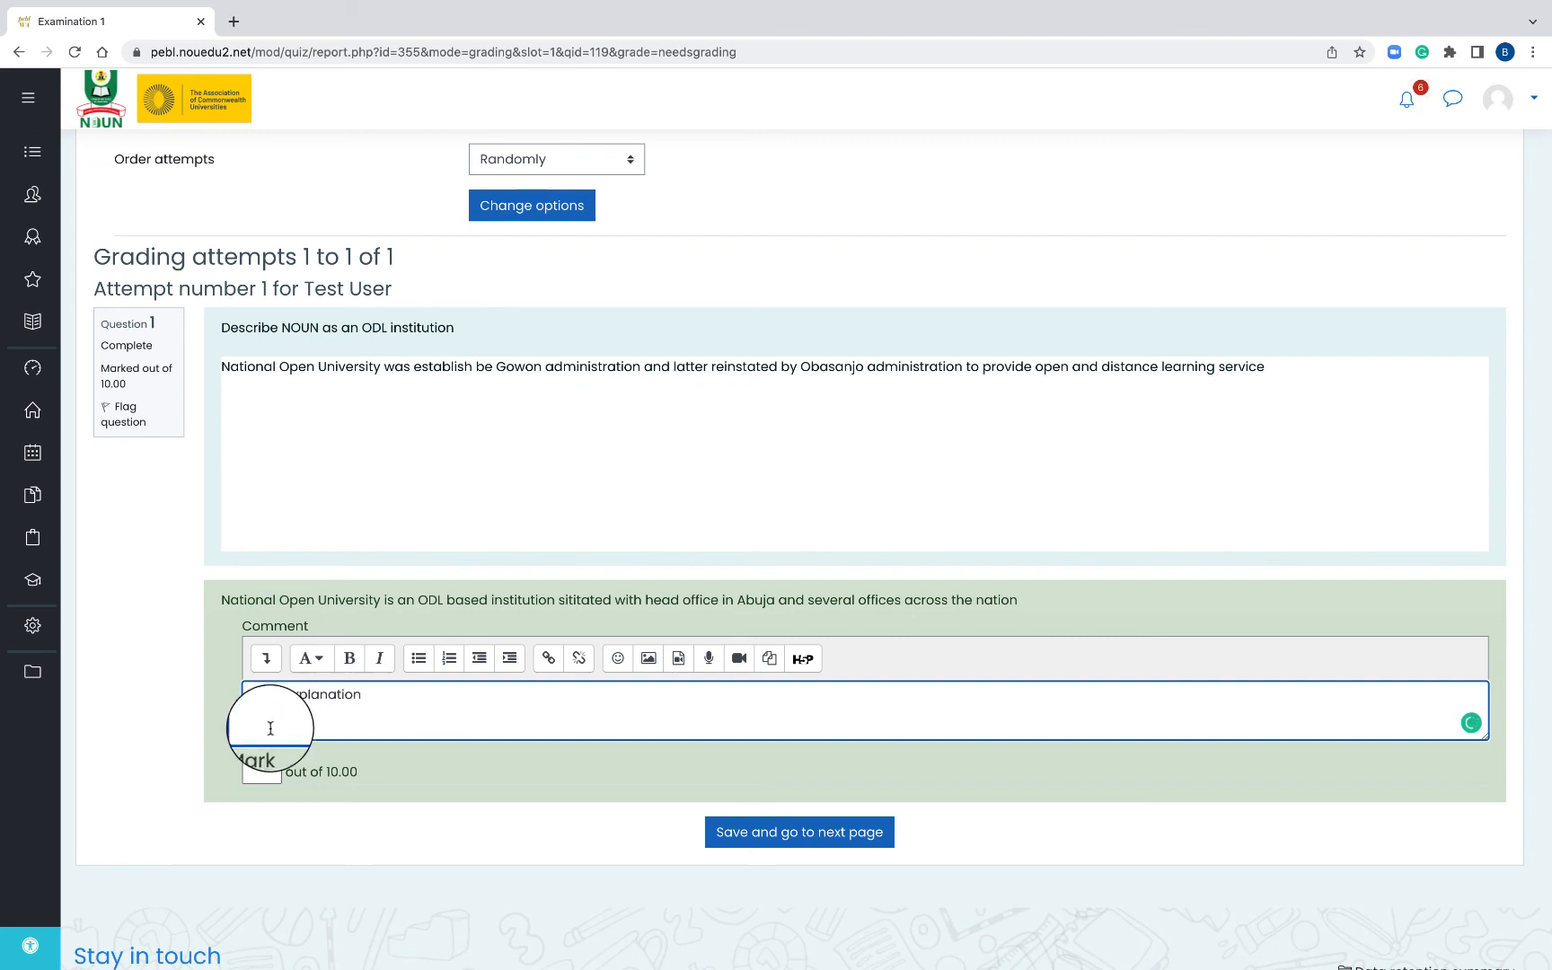
pyautogui.click(261, 771)
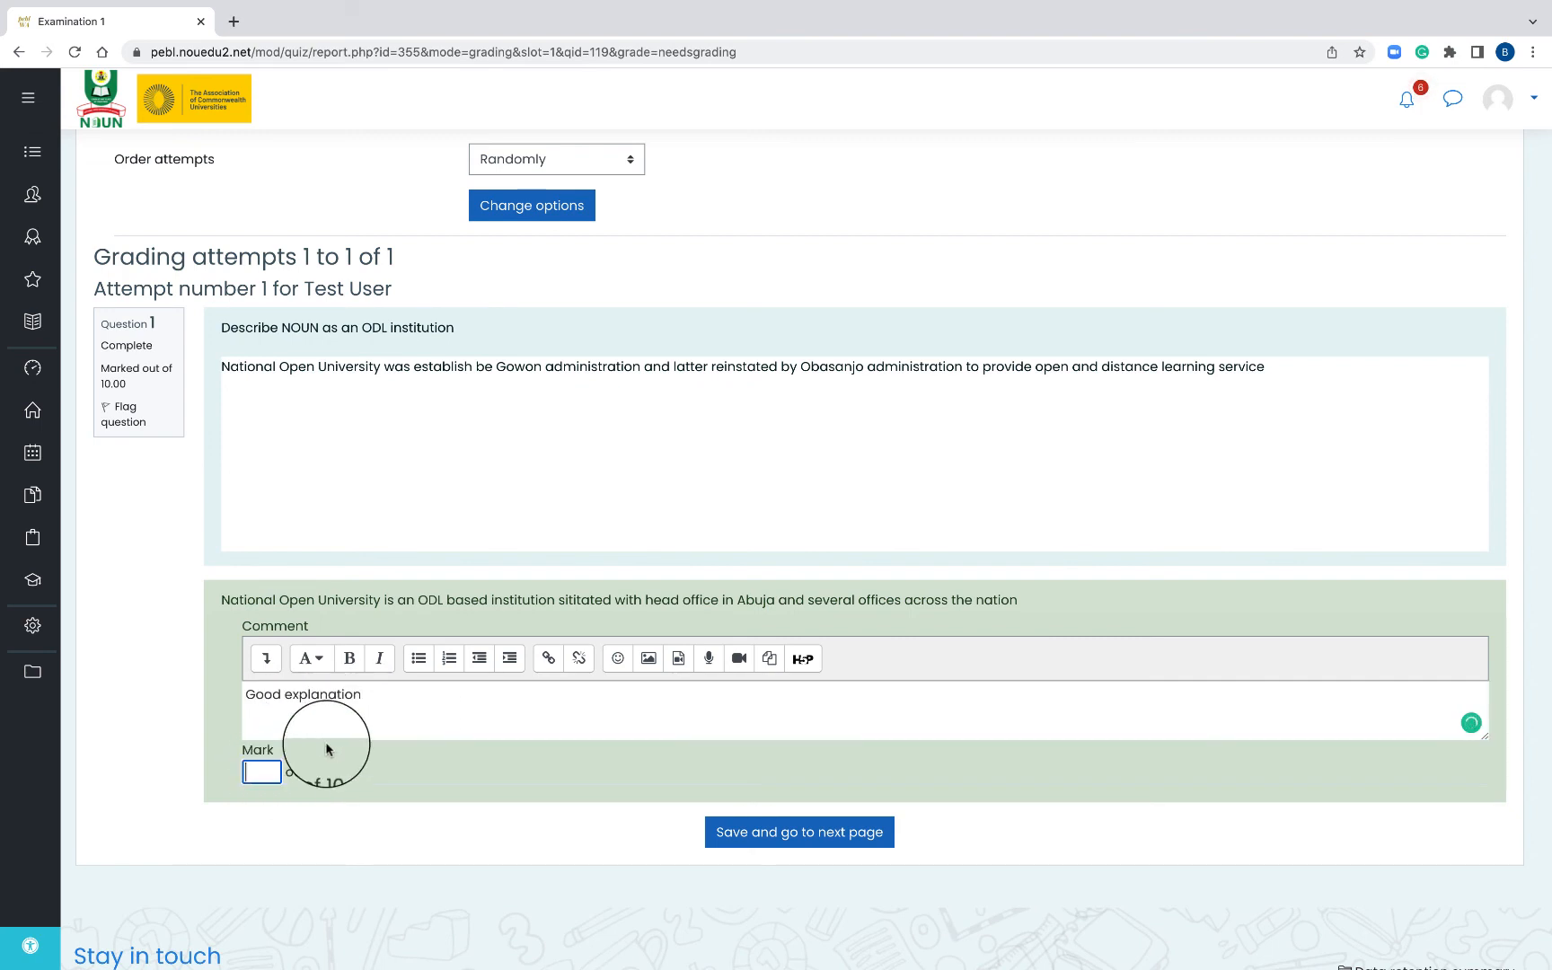
pyautogui.write('7')
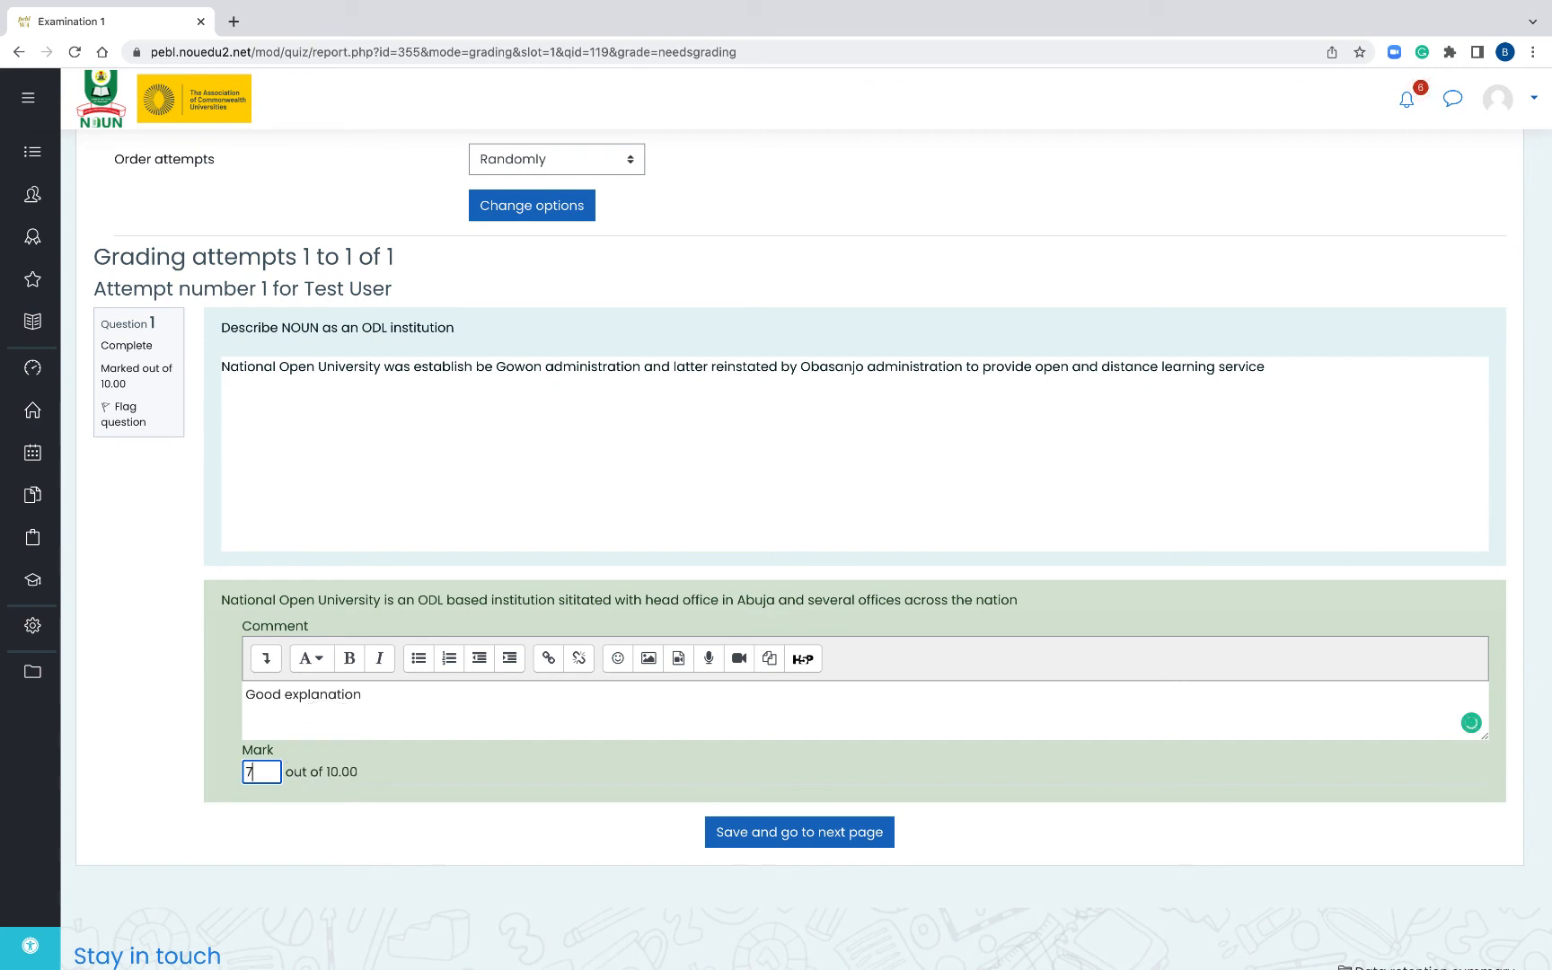
pyautogui.click(802, 832)
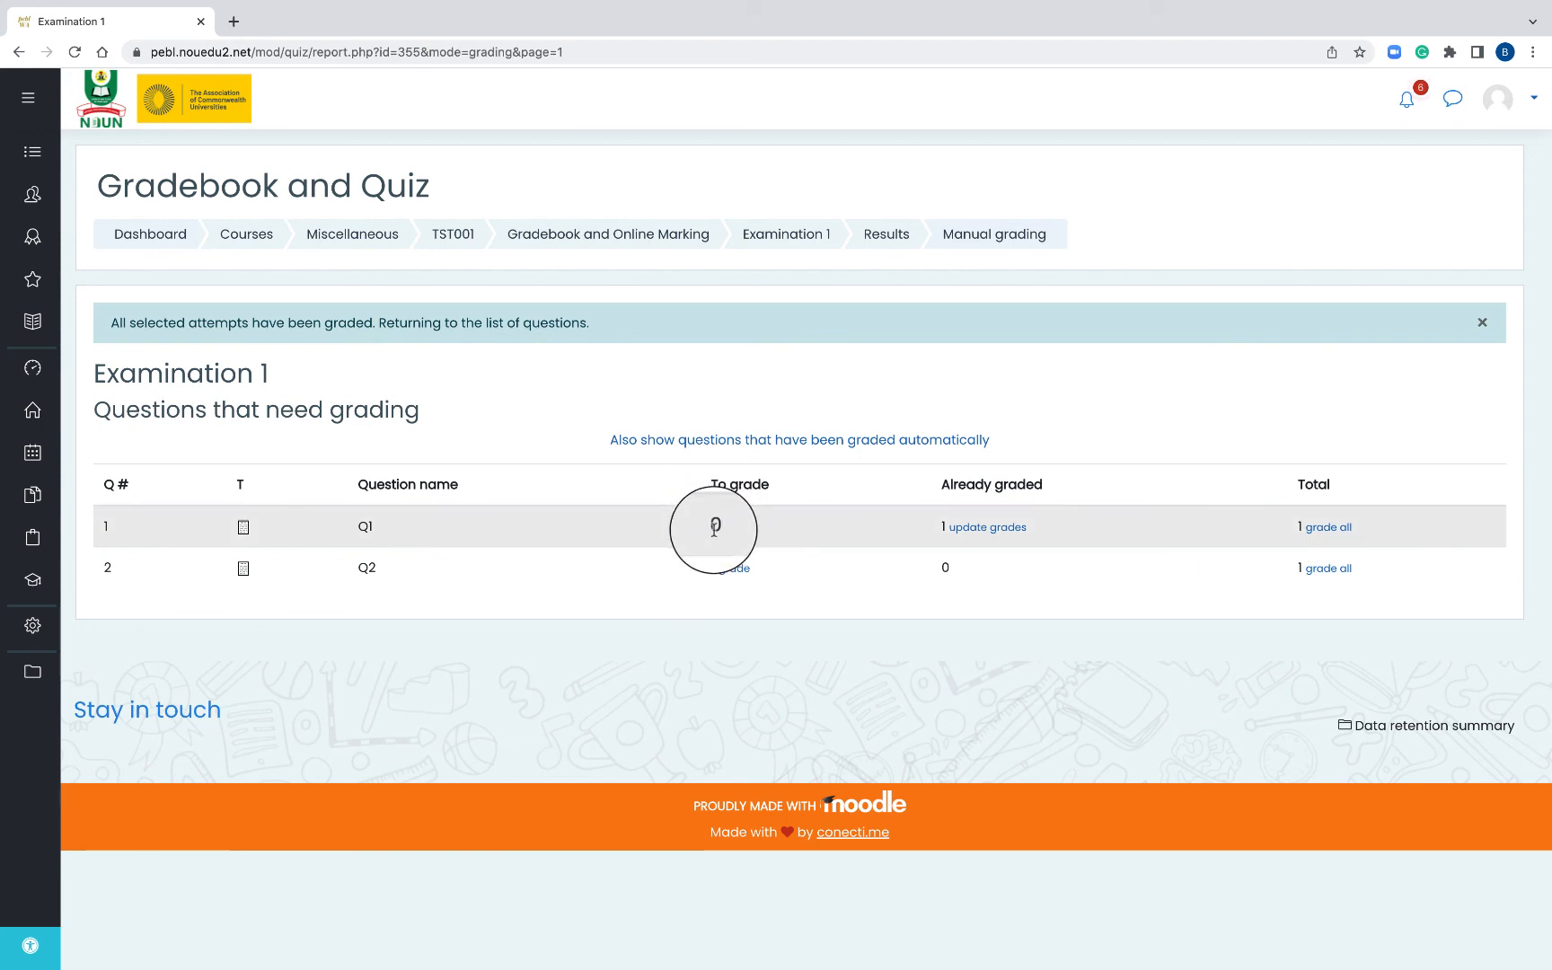
pyautogui.doubleClick(714, 526)
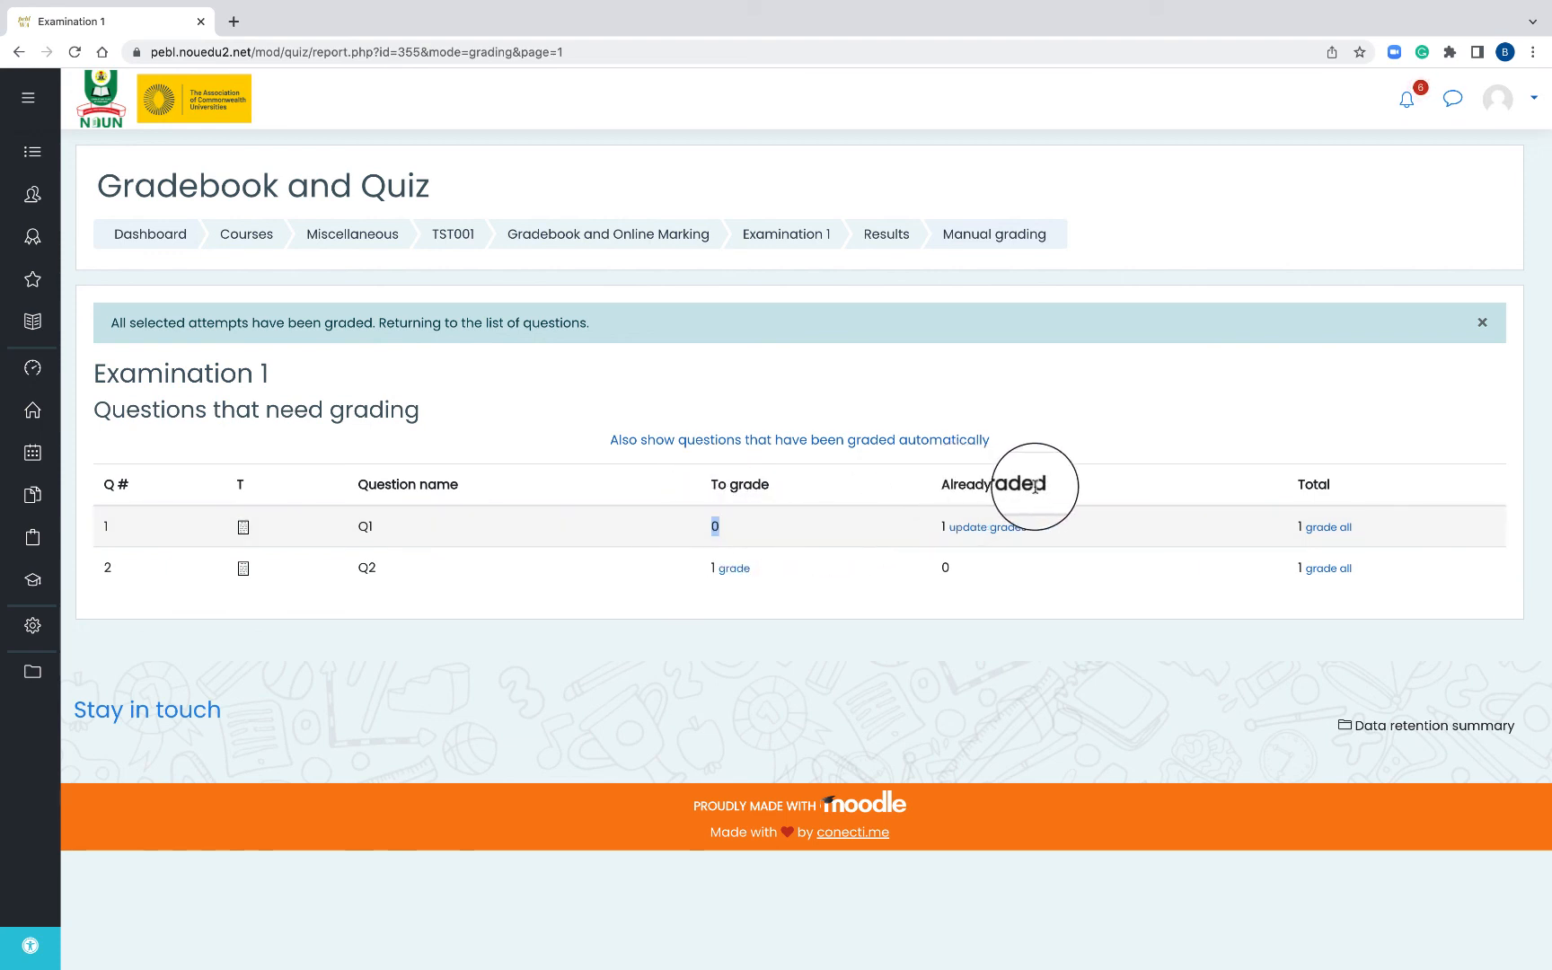
# - Open Q2's essay answer, add a feedback comment, mark it 9 out of 10, and save
pyautogui.click(725, 569)
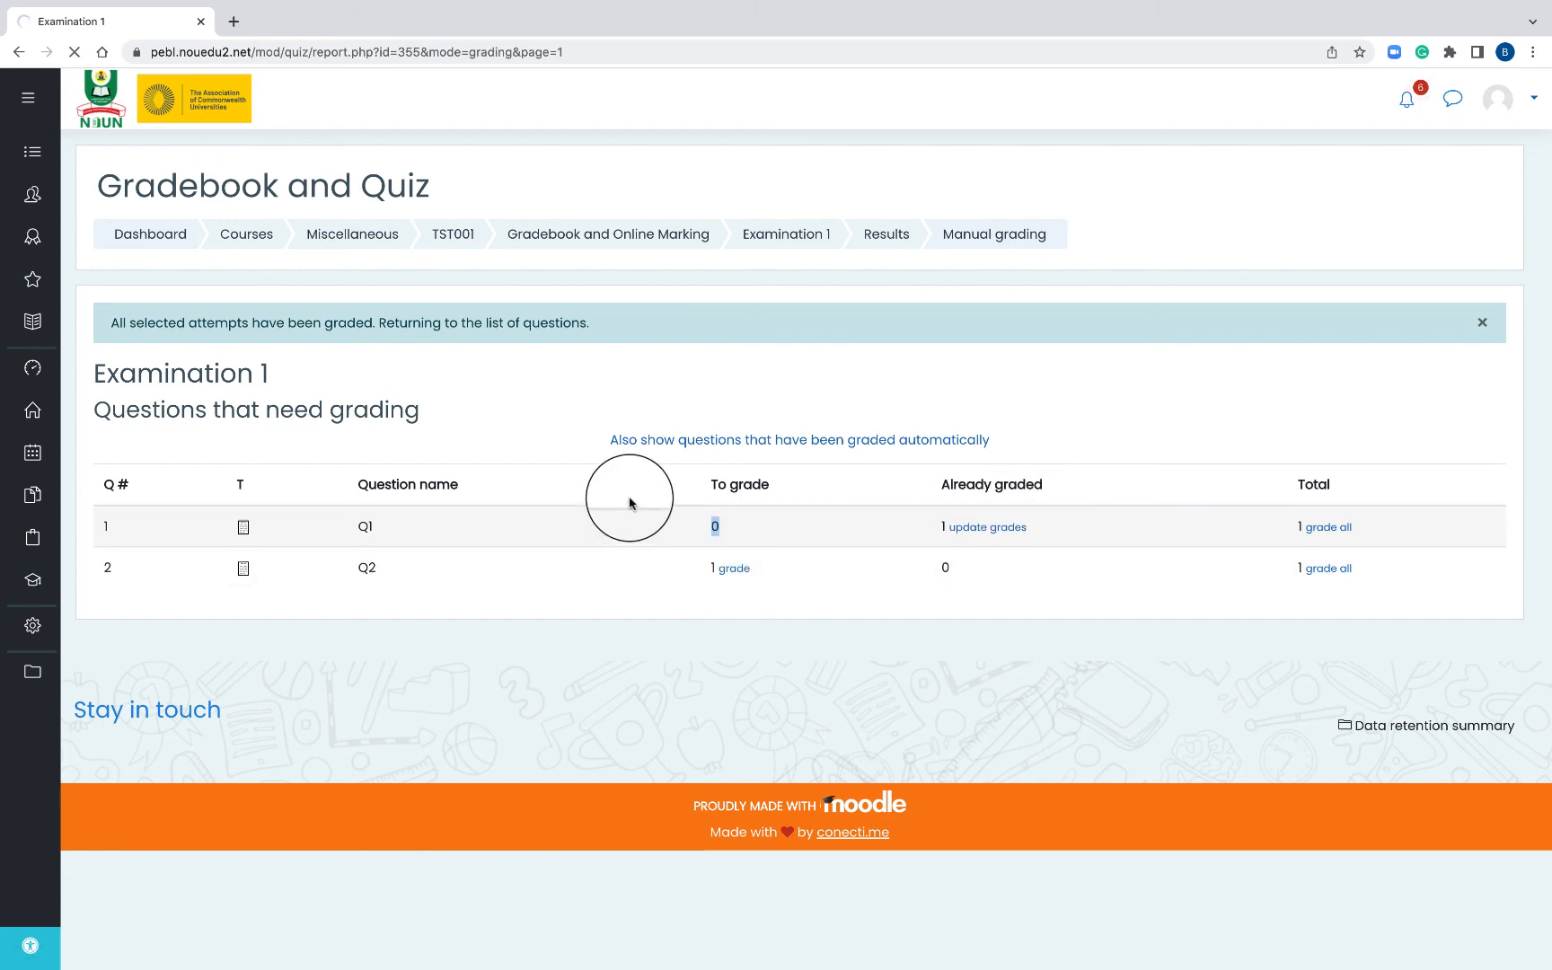
pyautogui.scroll(-3, 632, 556)
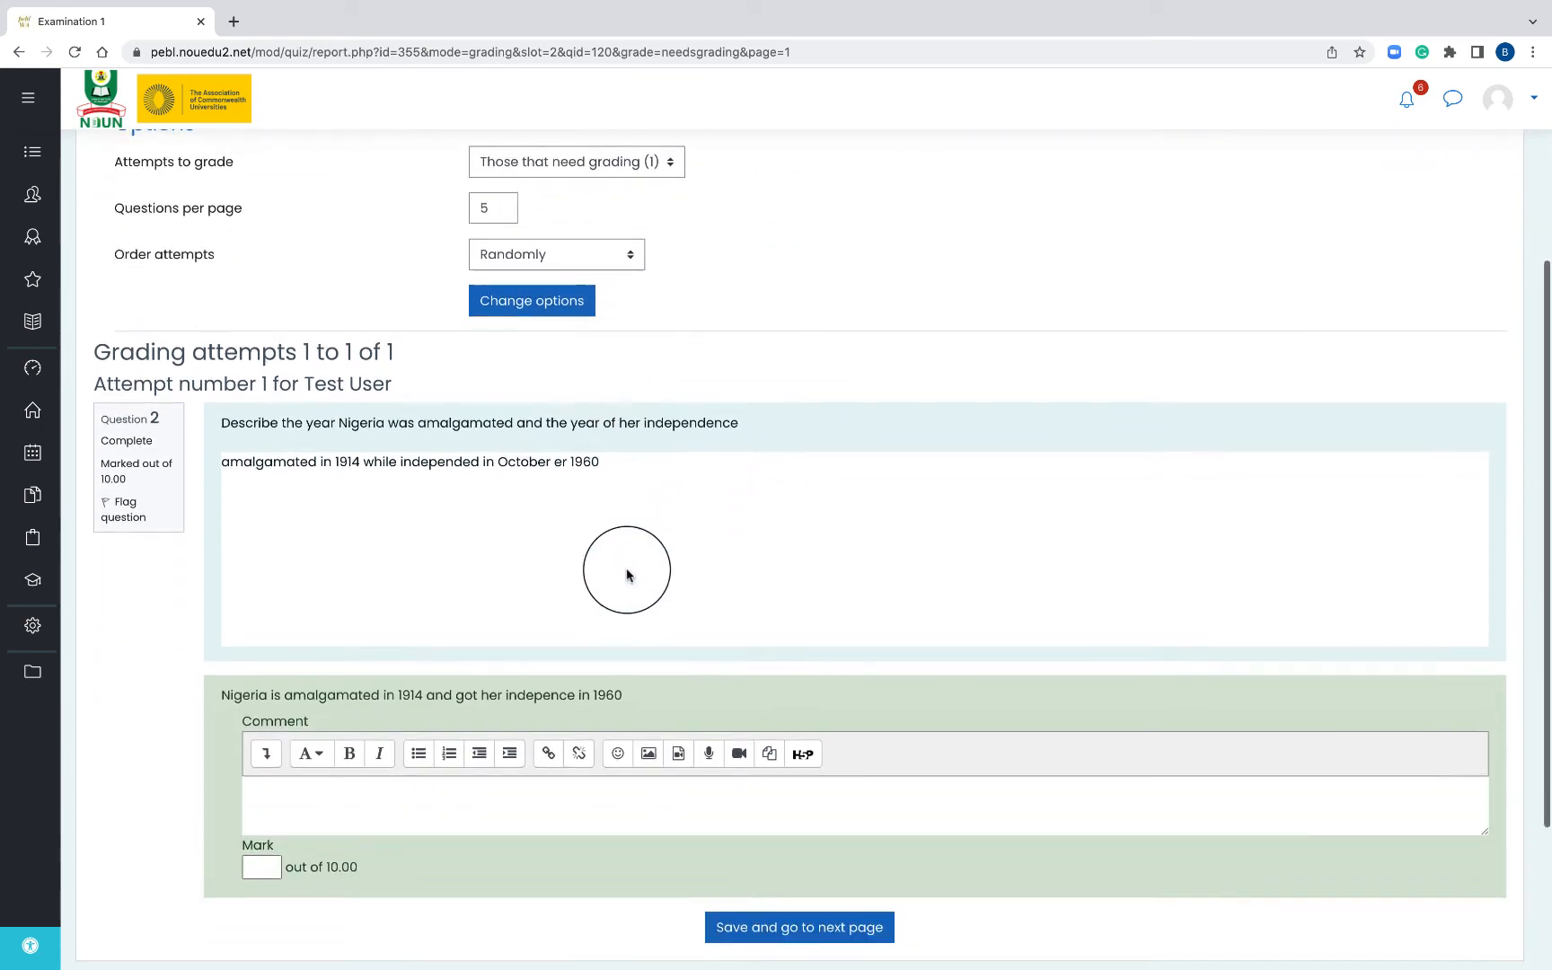
pyautogui.scroll(-1, 626, 574)
pyautogui.click(502, 718)
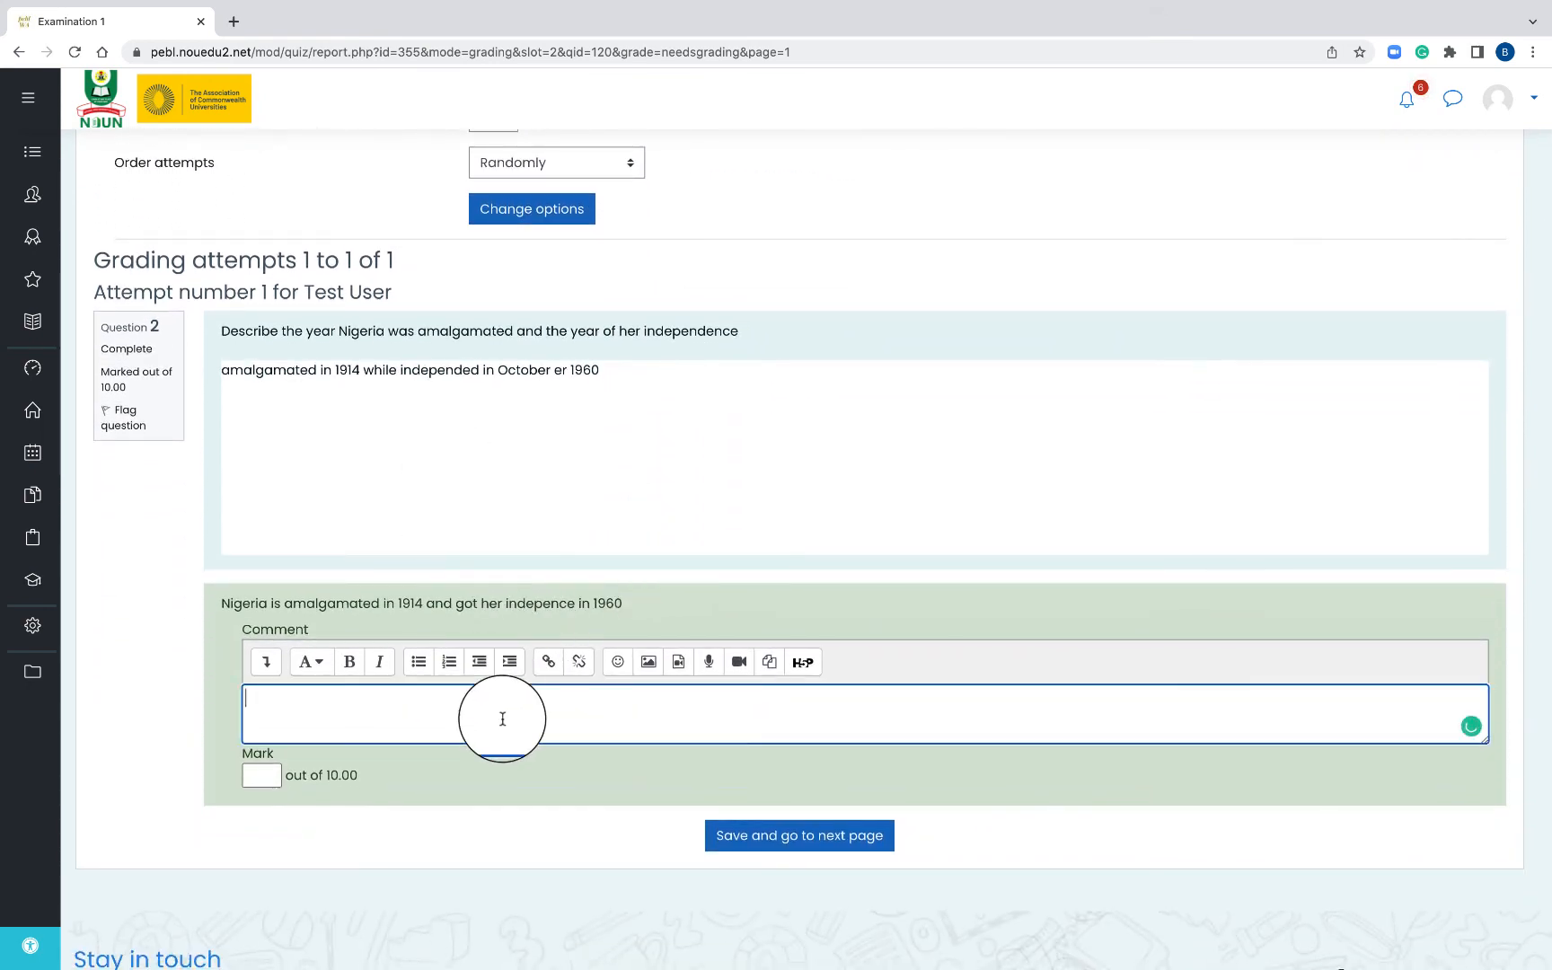
pyautogui.write('Fair')
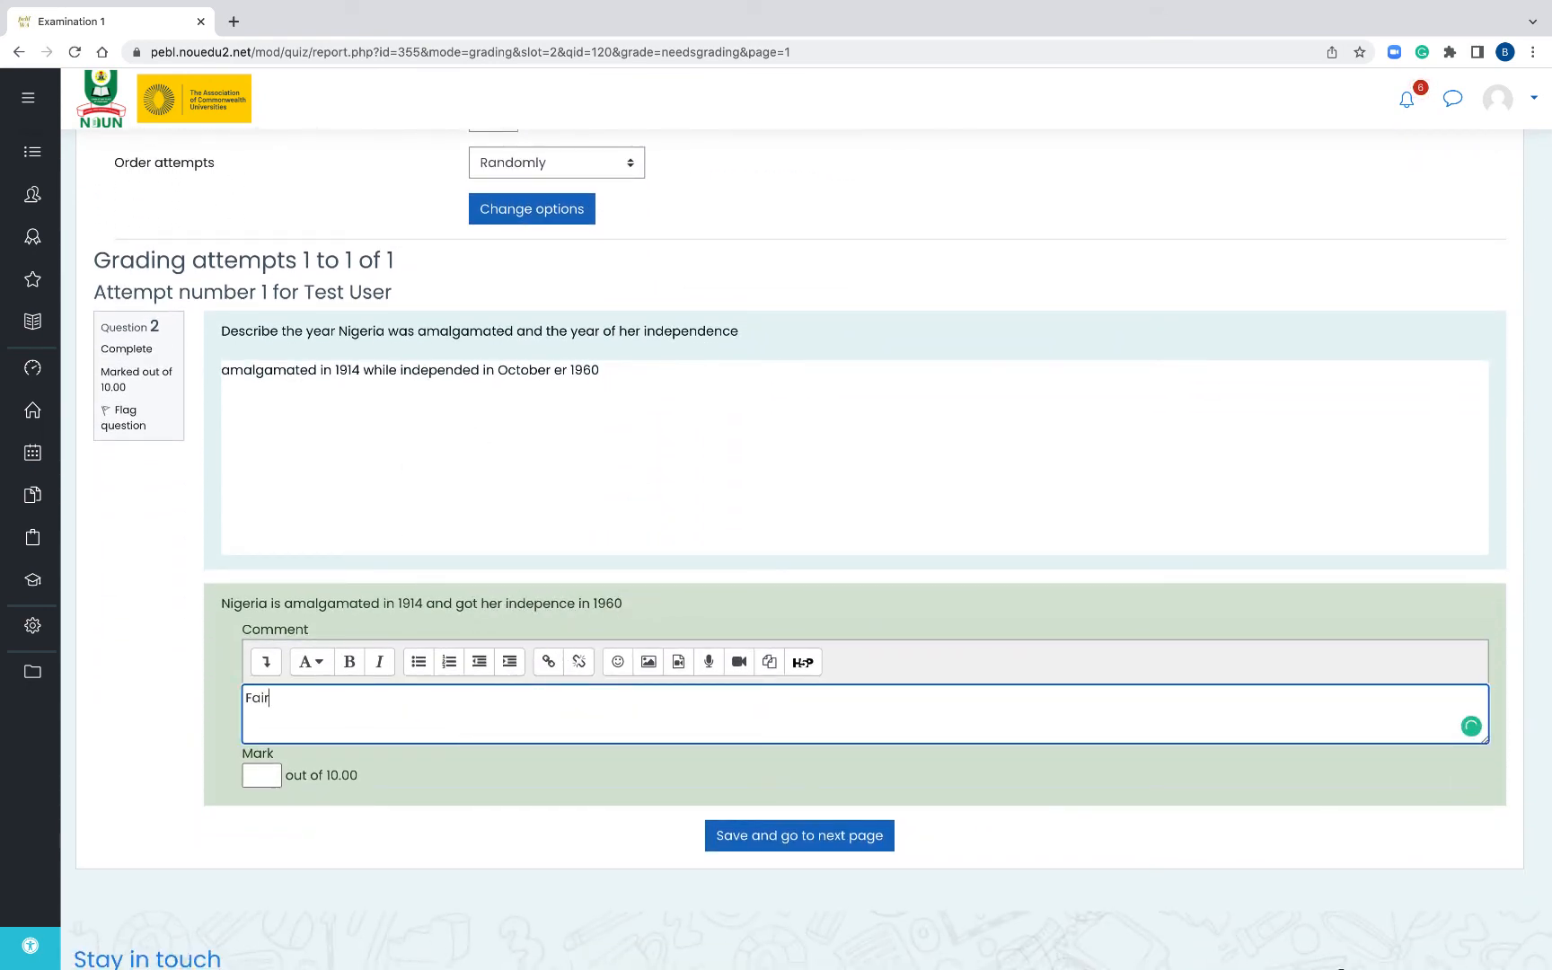
pyautogui.click(262, 775)
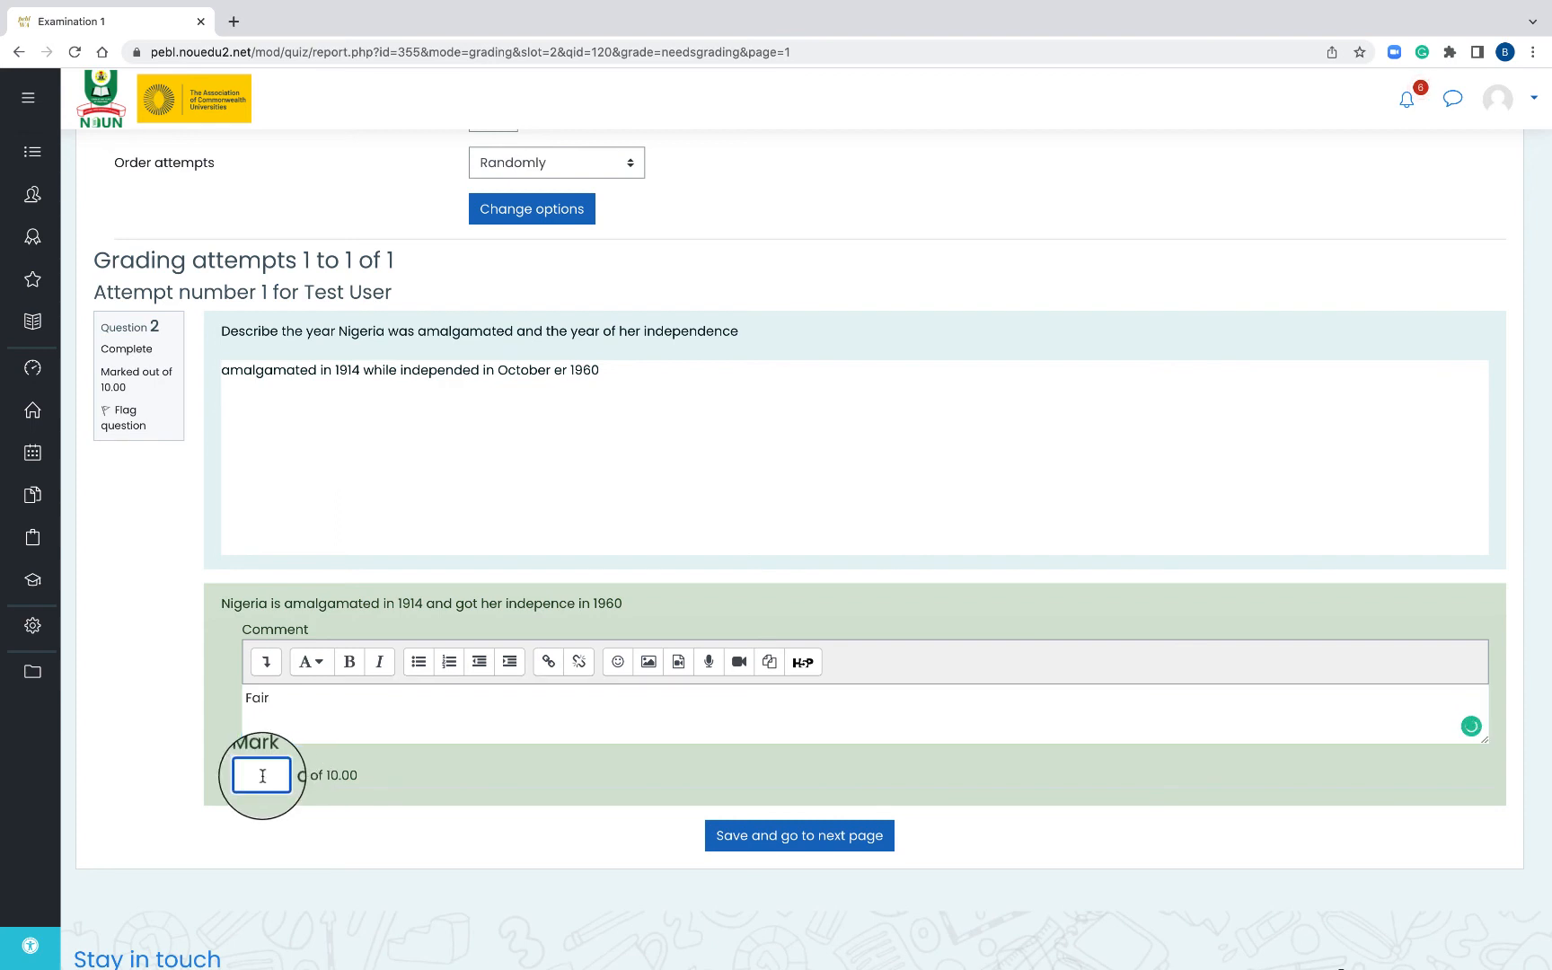
pyautogui.write('9')
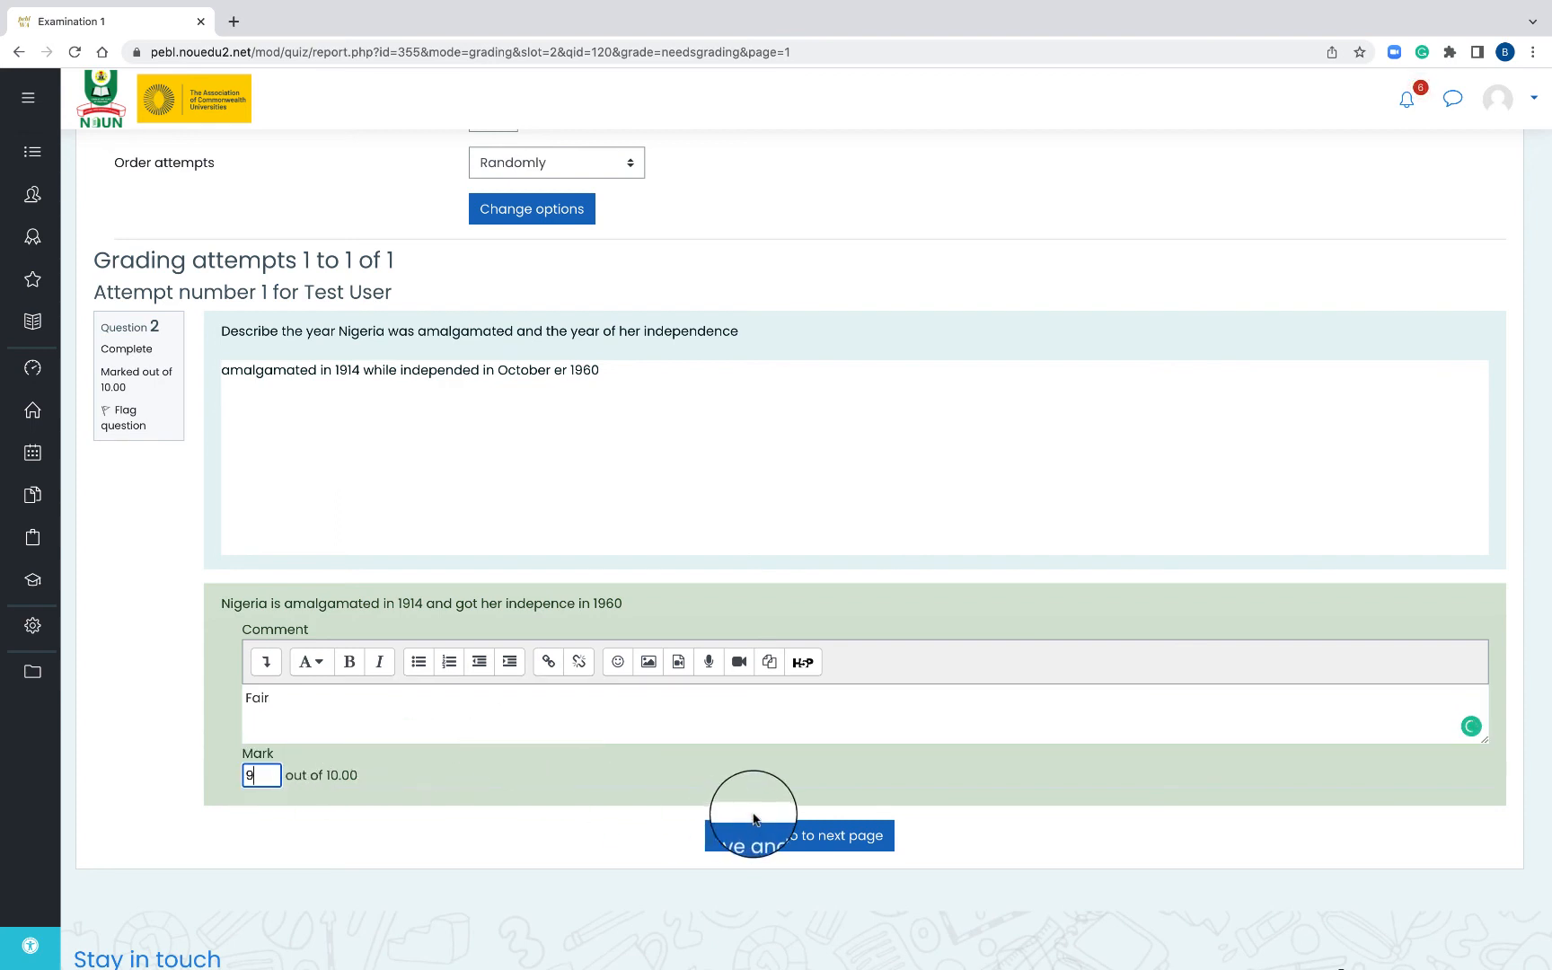
pyautogui.click(798, 835)
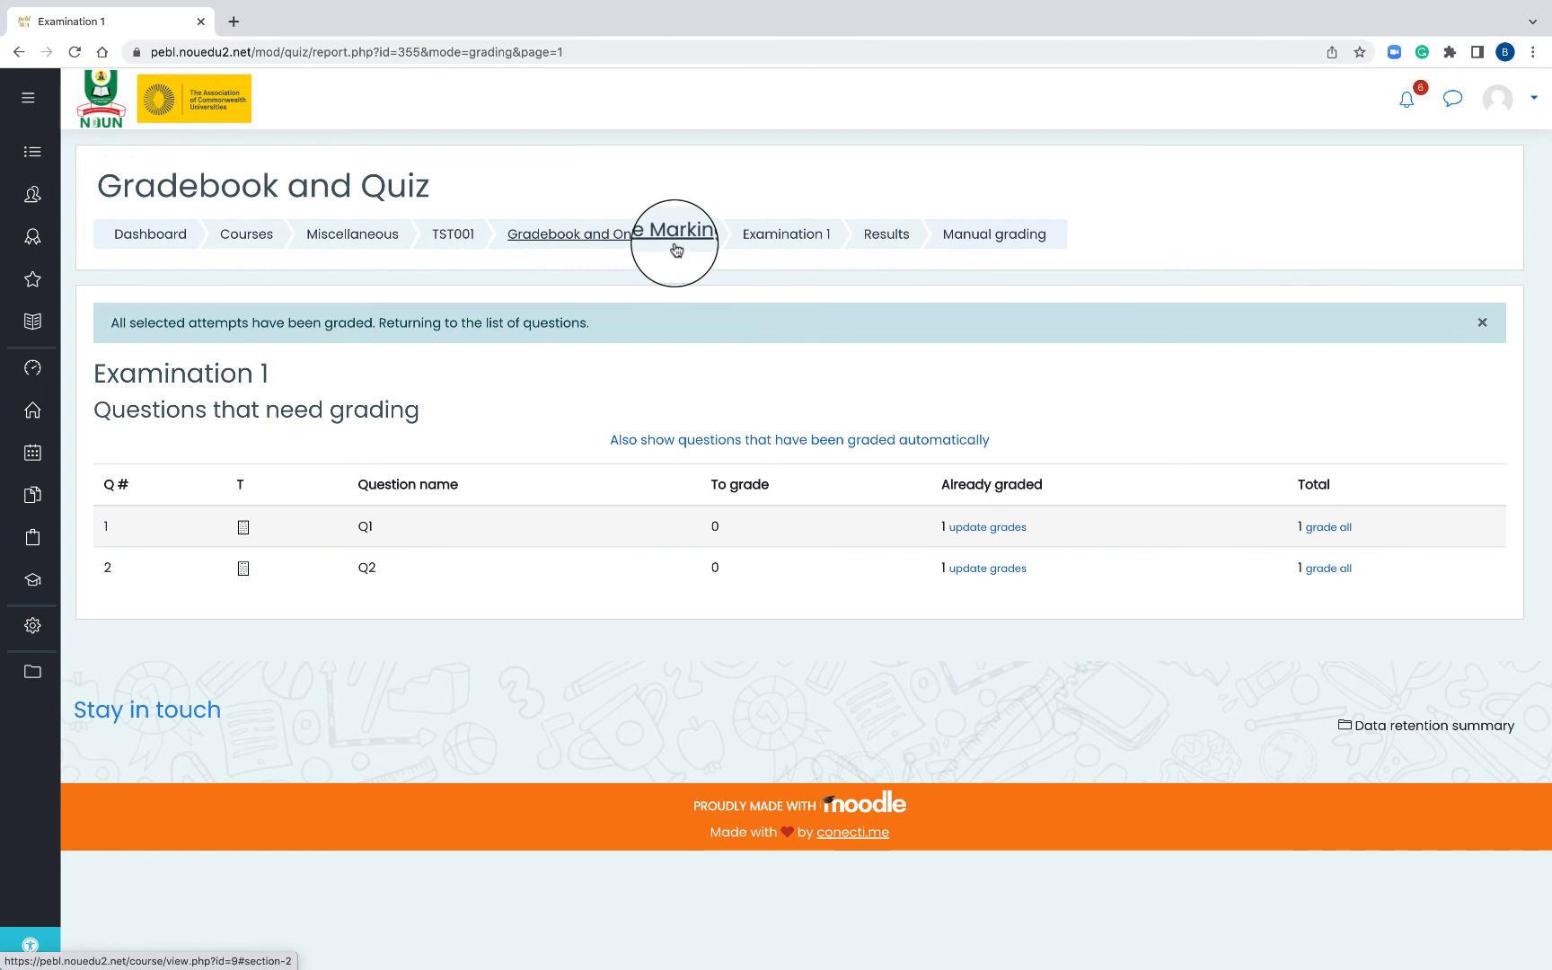
# - Return to Gradebook and Online Marking, open the Assignment activity, and launch its grader
pyautogui.click(567, 250)
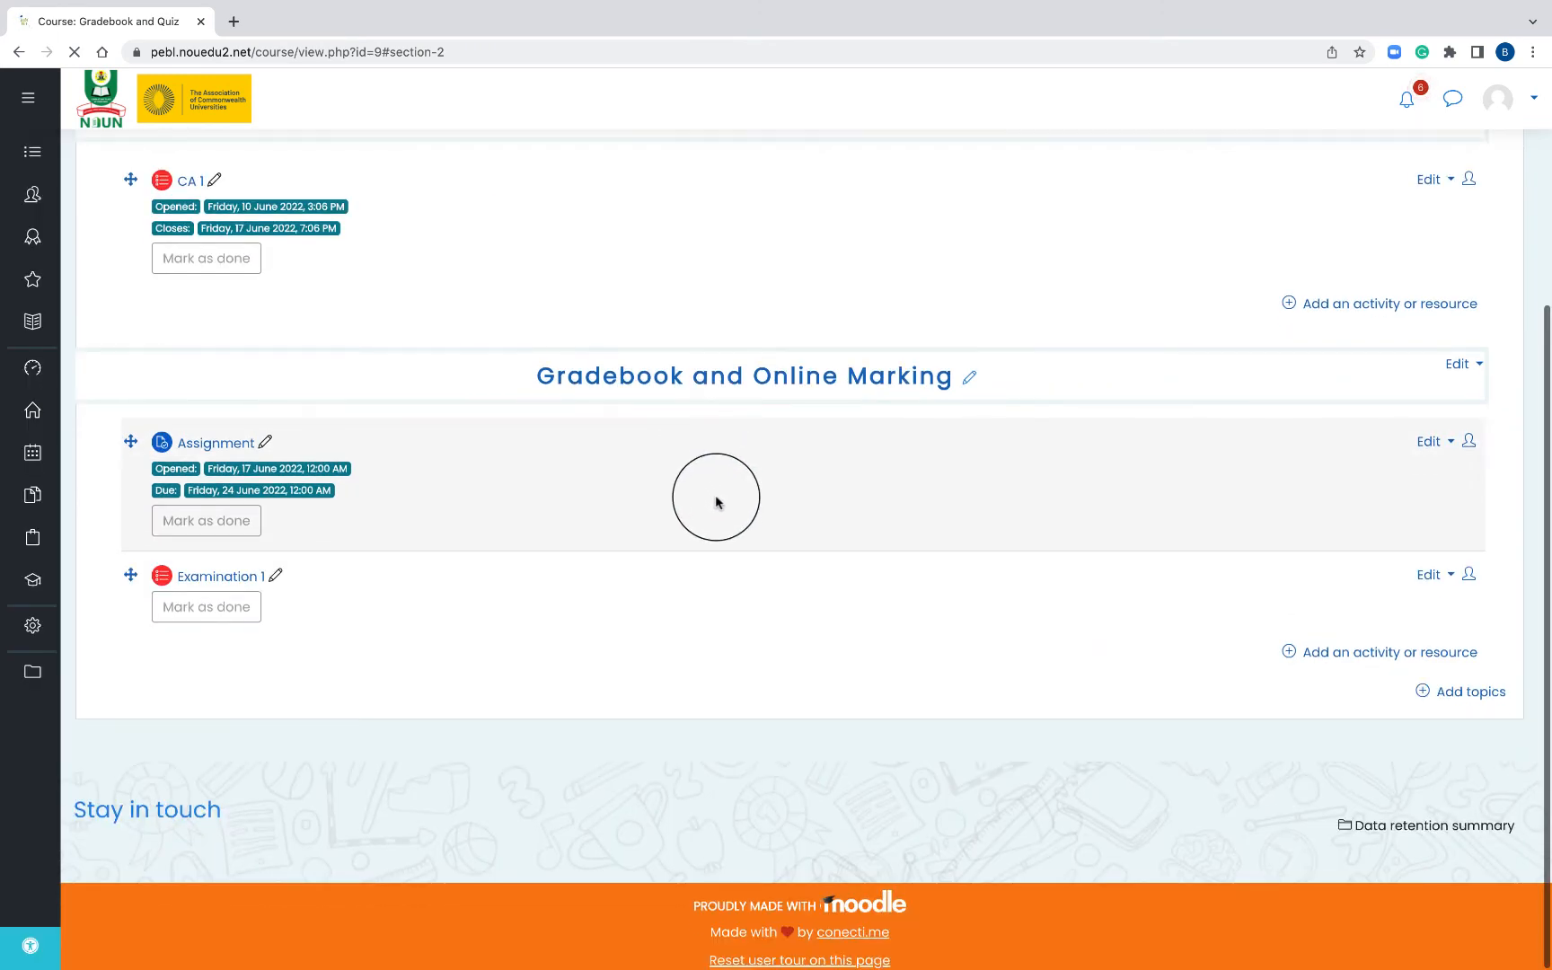
pyautogui.click(222, 459)
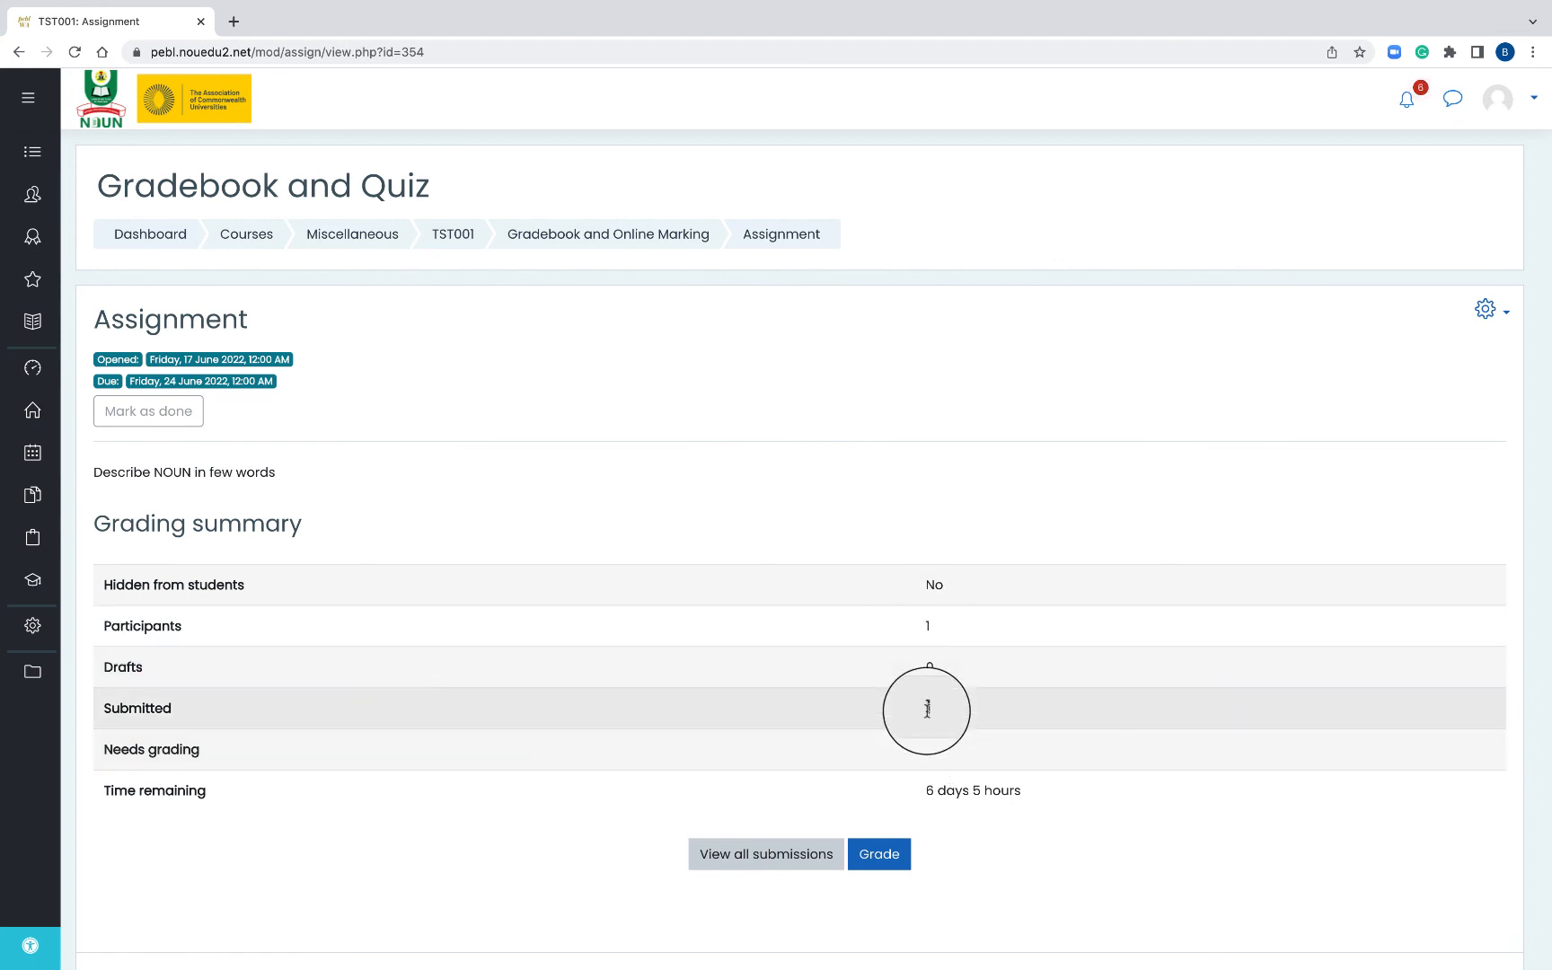
pyautogui.click(883, 858)
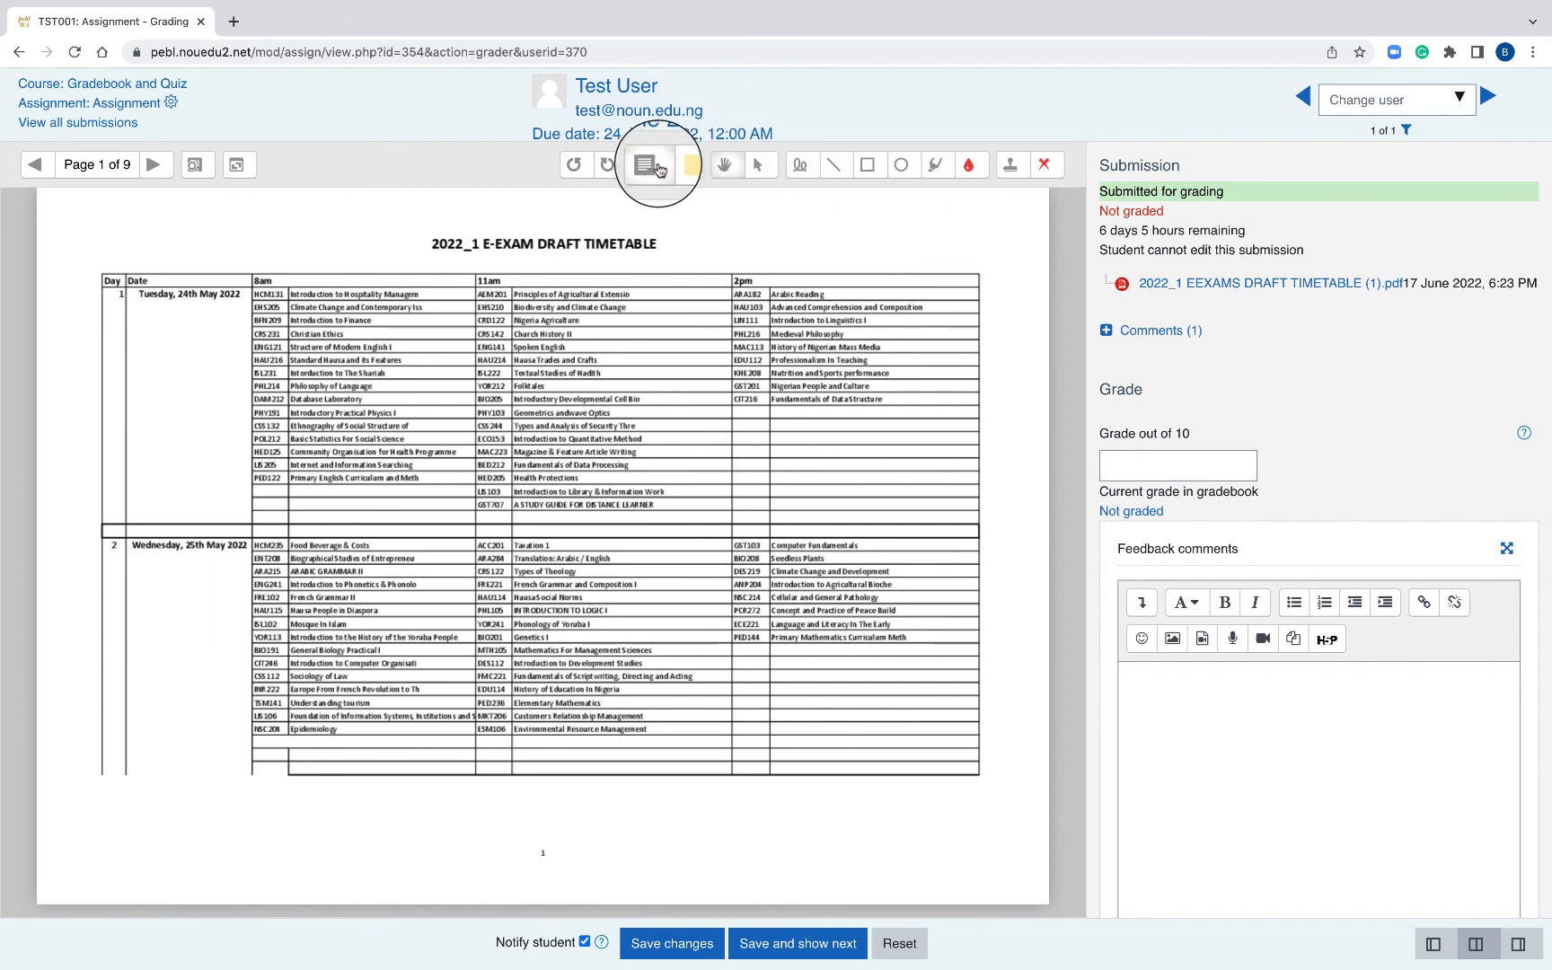
# - Stamp a red cross beside PHL216 and green ticks near NSC214 and FRE102
pyautogui.click(1053, 169)
pyautogui.click(1040, 199)
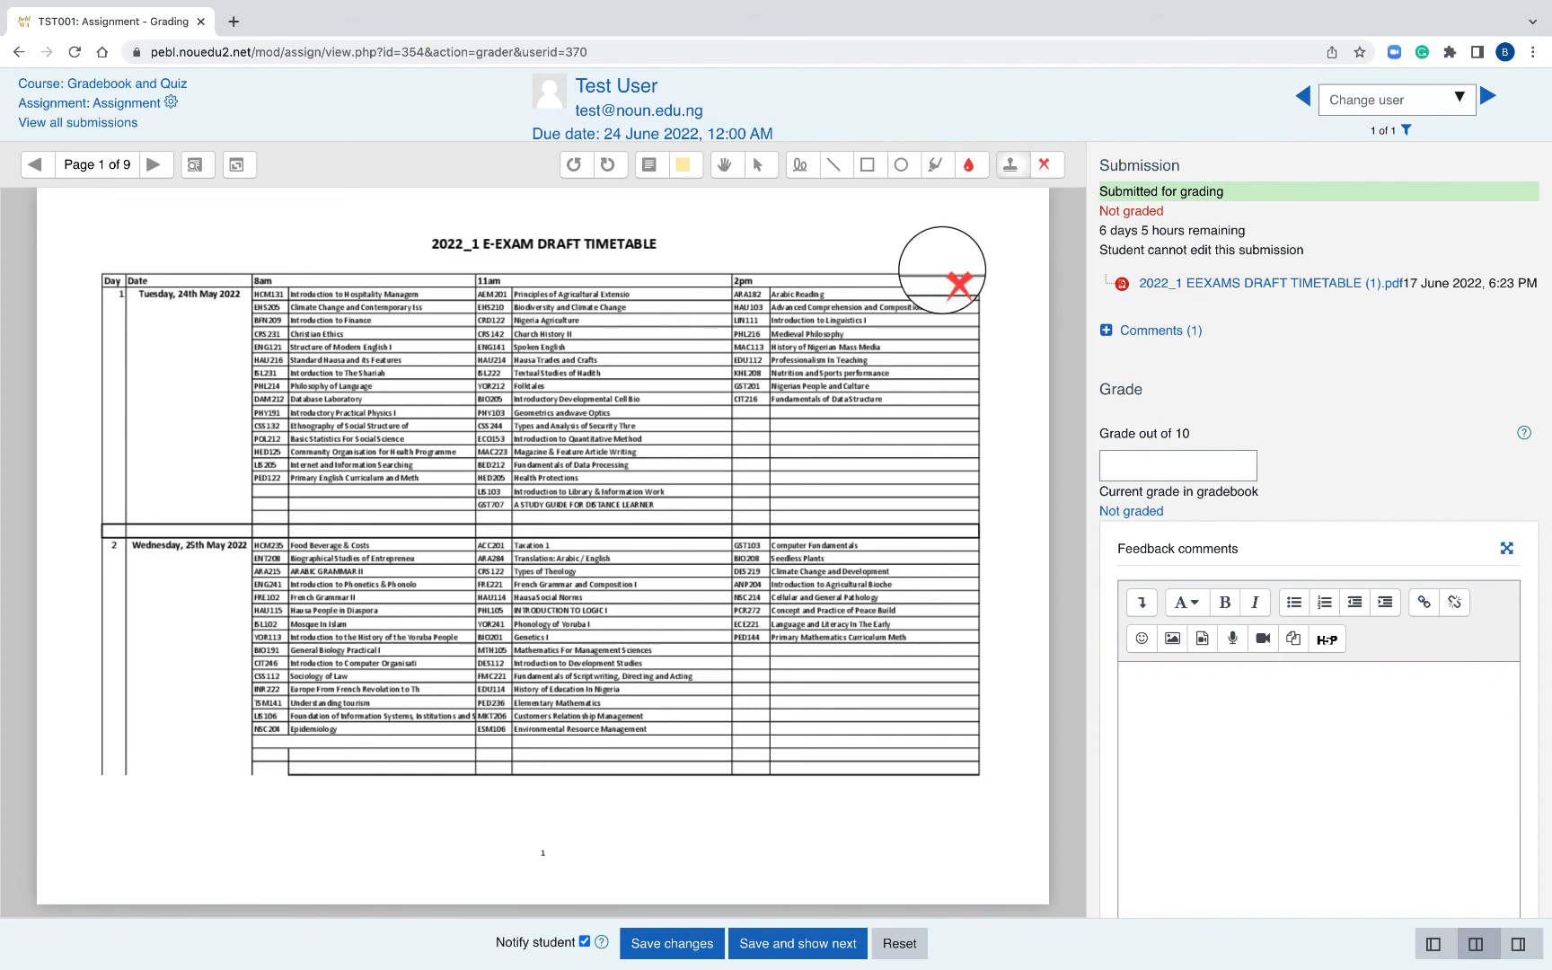
pyautogui.click(774, 335)
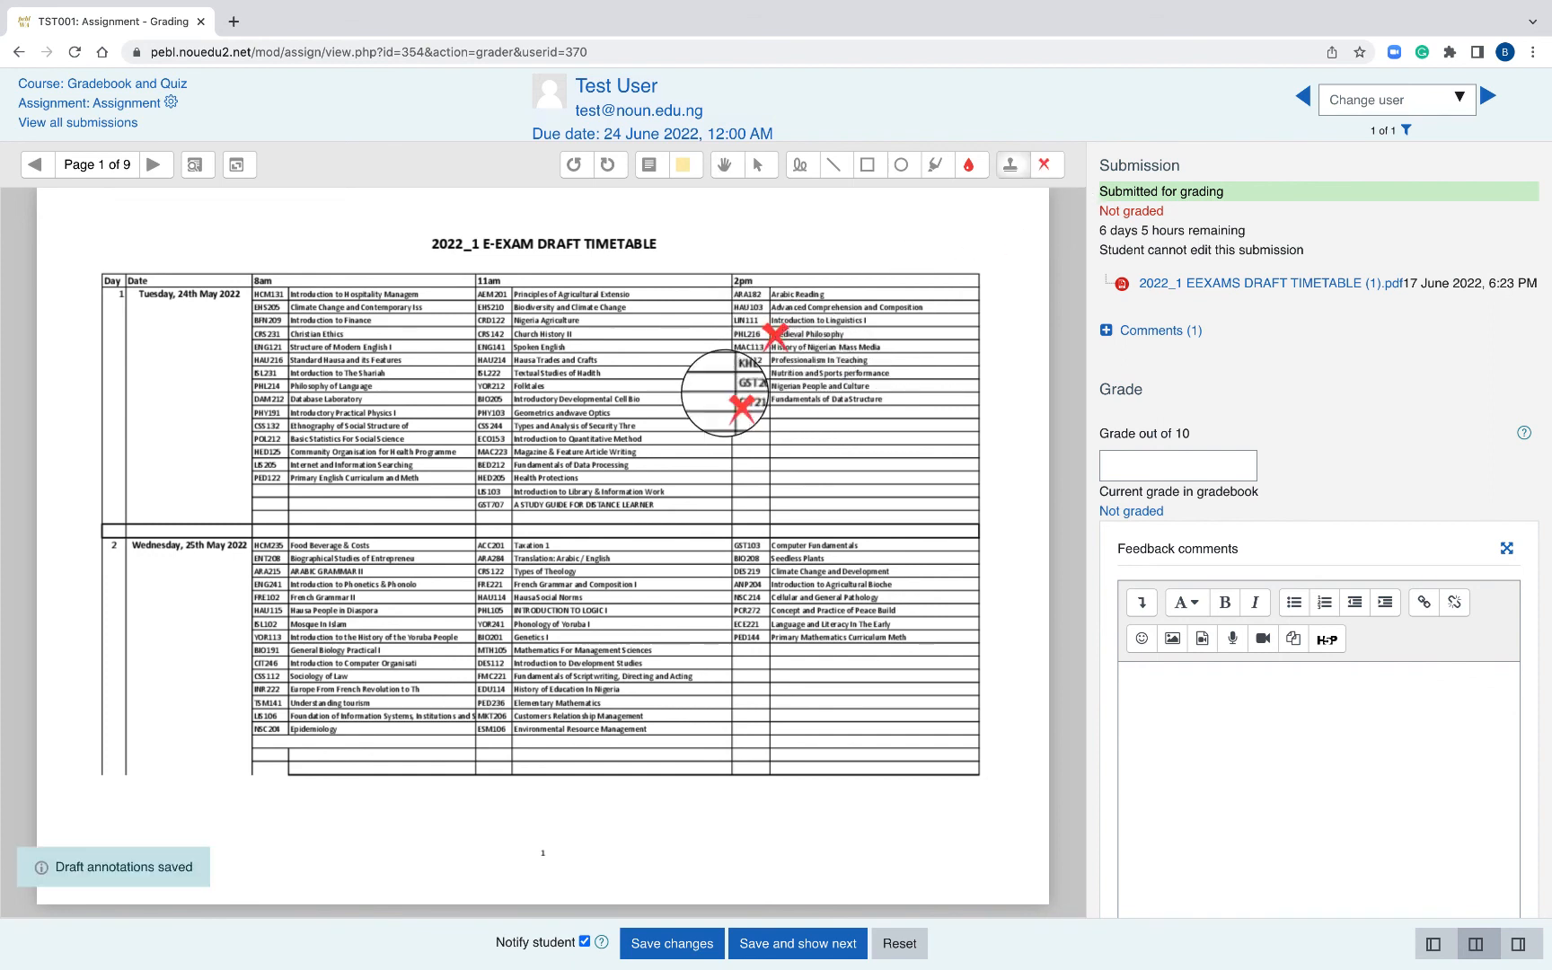
pyautogui.click(1047, 169)
pyautogui.click(1039, 297)
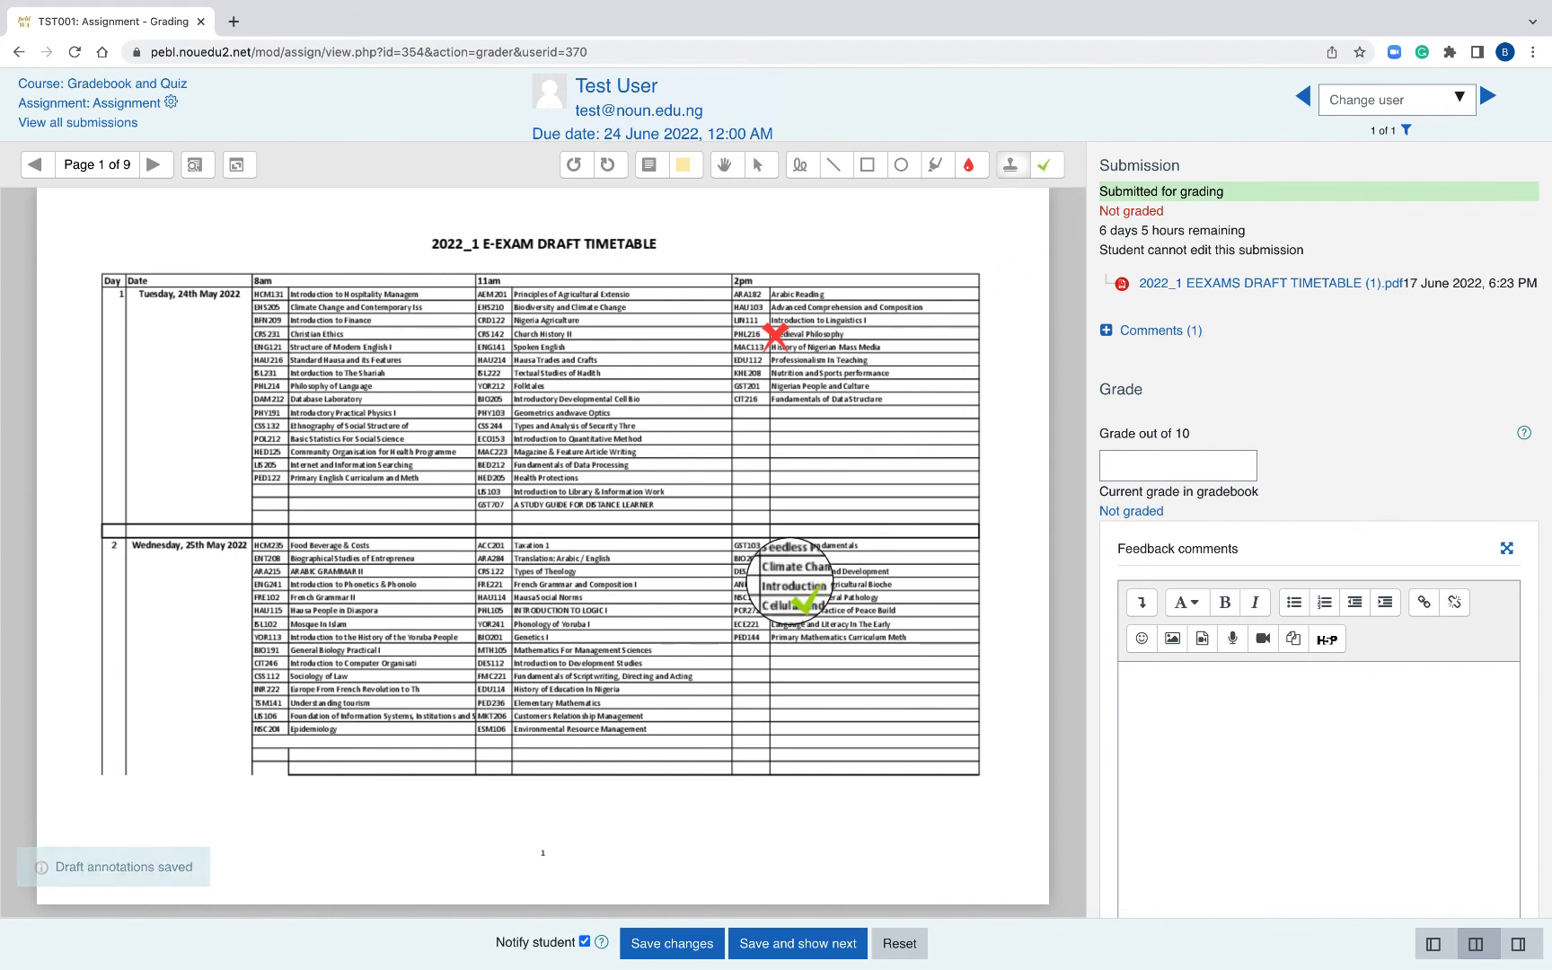
pyautogui.click(792, 583)
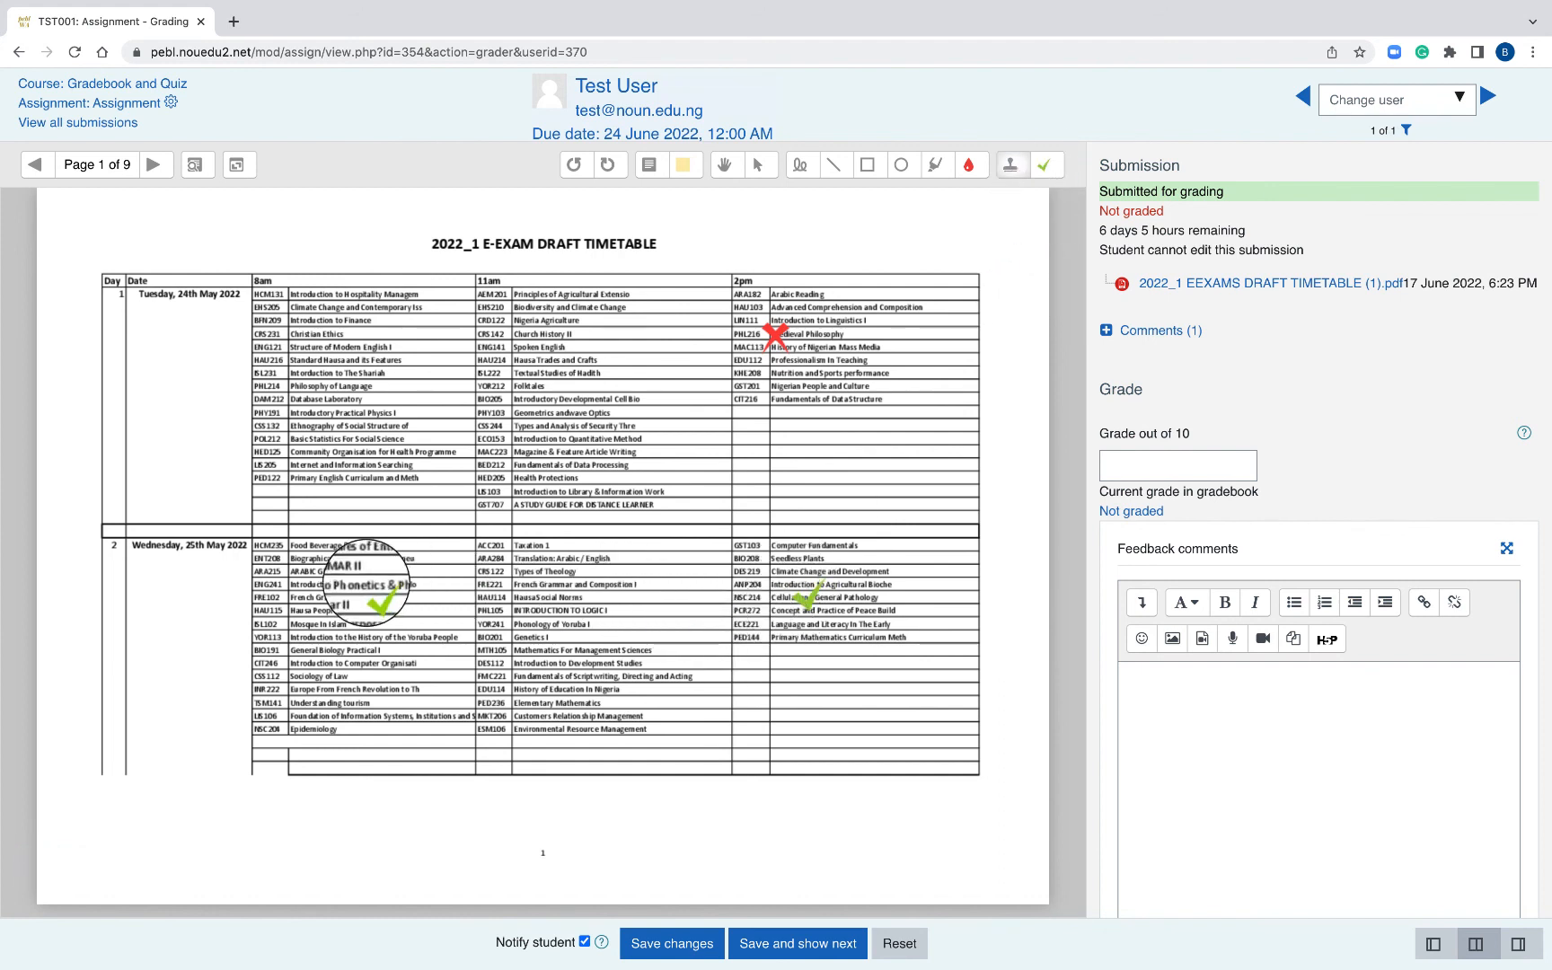
pyautogui.click(367, 589)
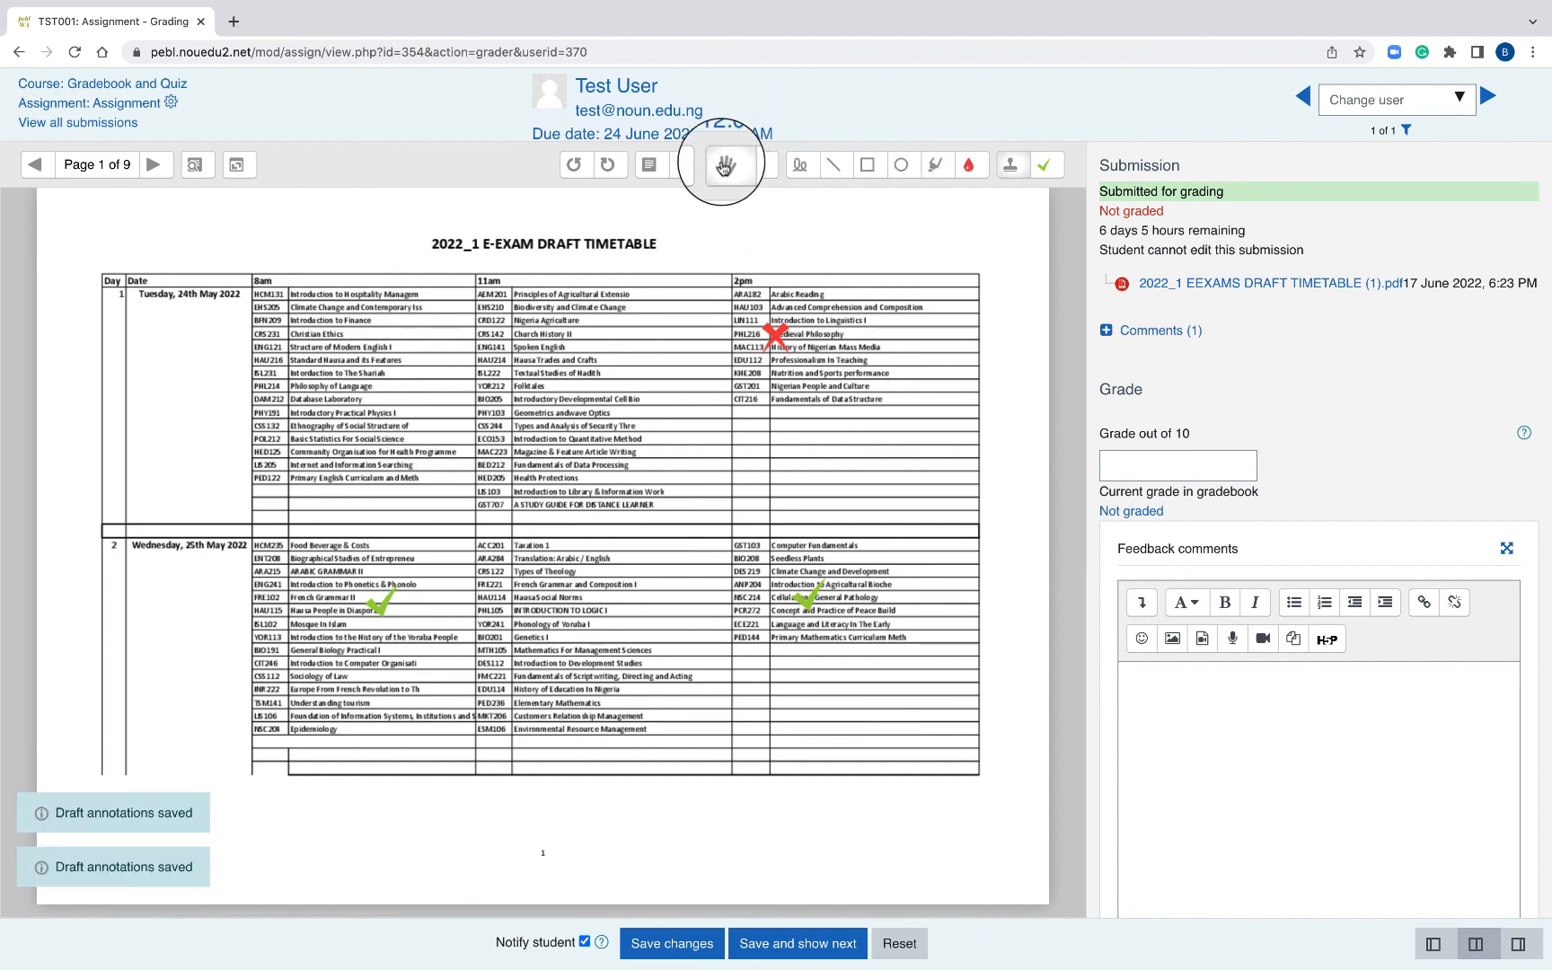
# - Draw a red freehand loop around the CRD122 and CRS142 cells
pyautogui.click(800, 167)
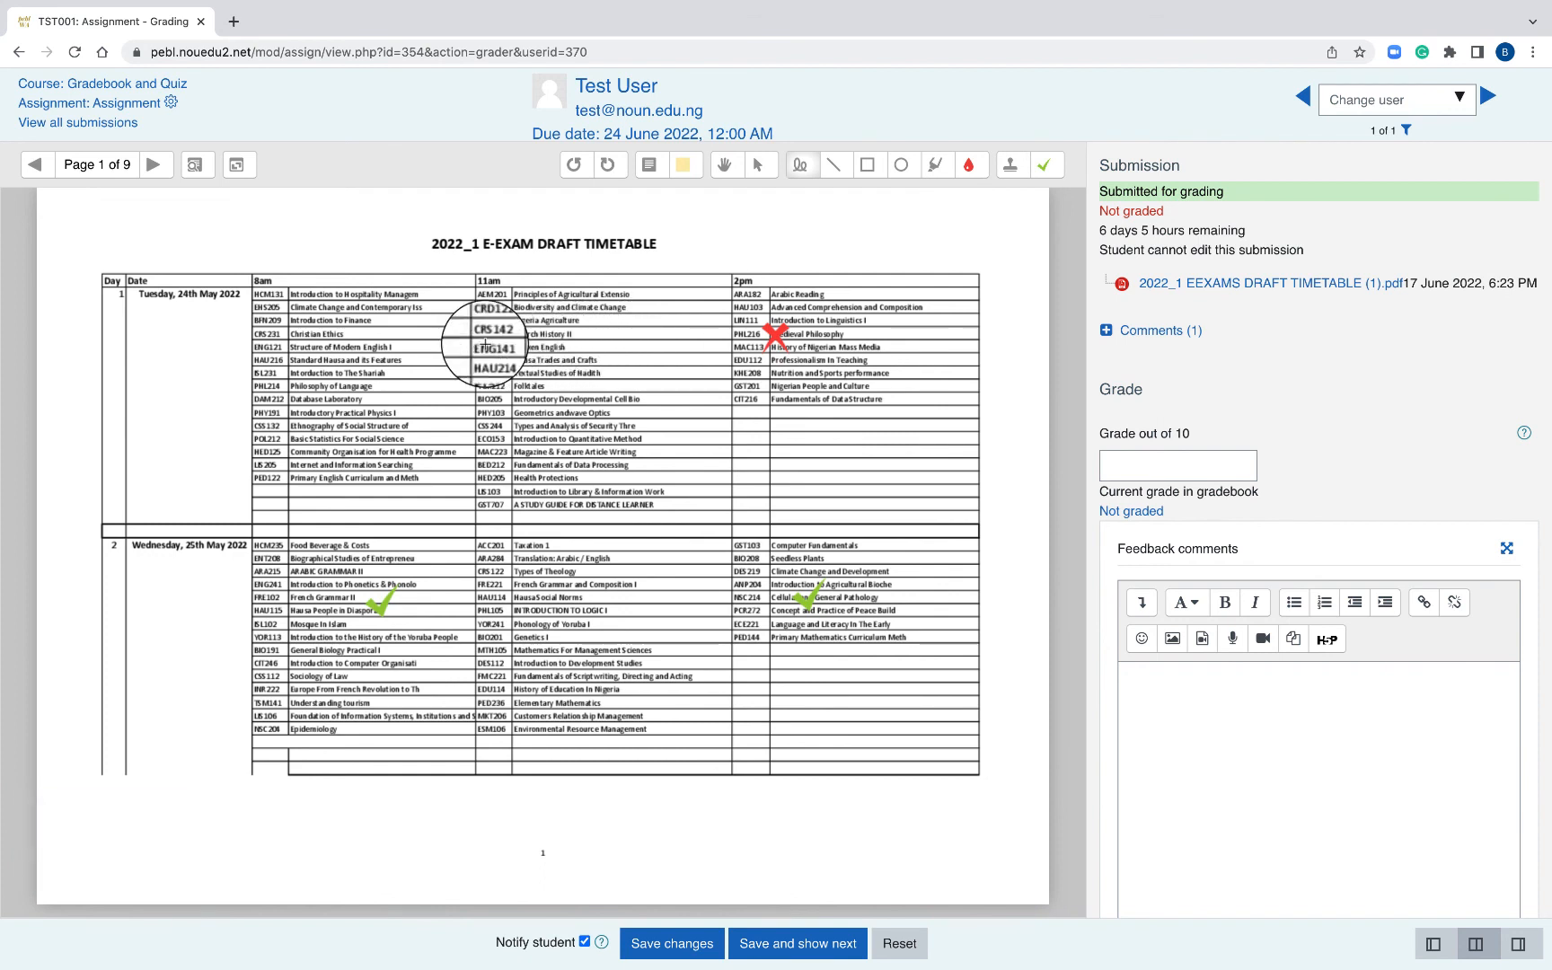
pyautogui.moveTo(485, 344)
pyautogui.mouseDown()
pyautogui.moveTo(592, 334)
pyautogui.moveTo(539, 292)
pyautogui.moveTo(462, 328)
pyautogui.moveTo(504, 341)
pyautogui.mouseUp()
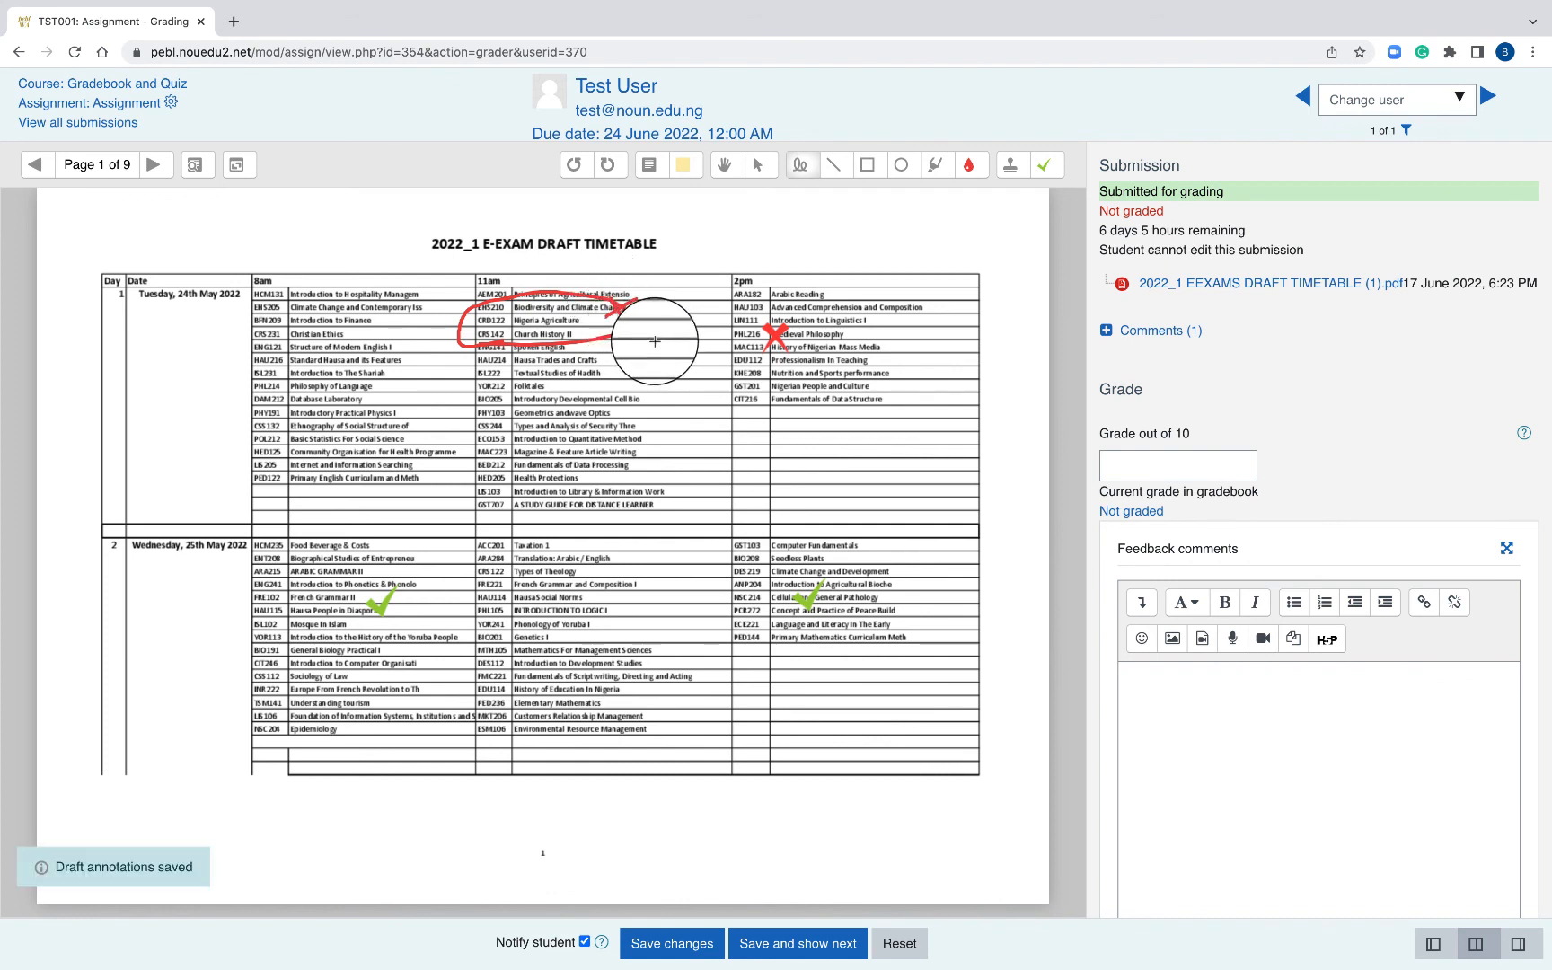
pyautogui.click(1240, 711)
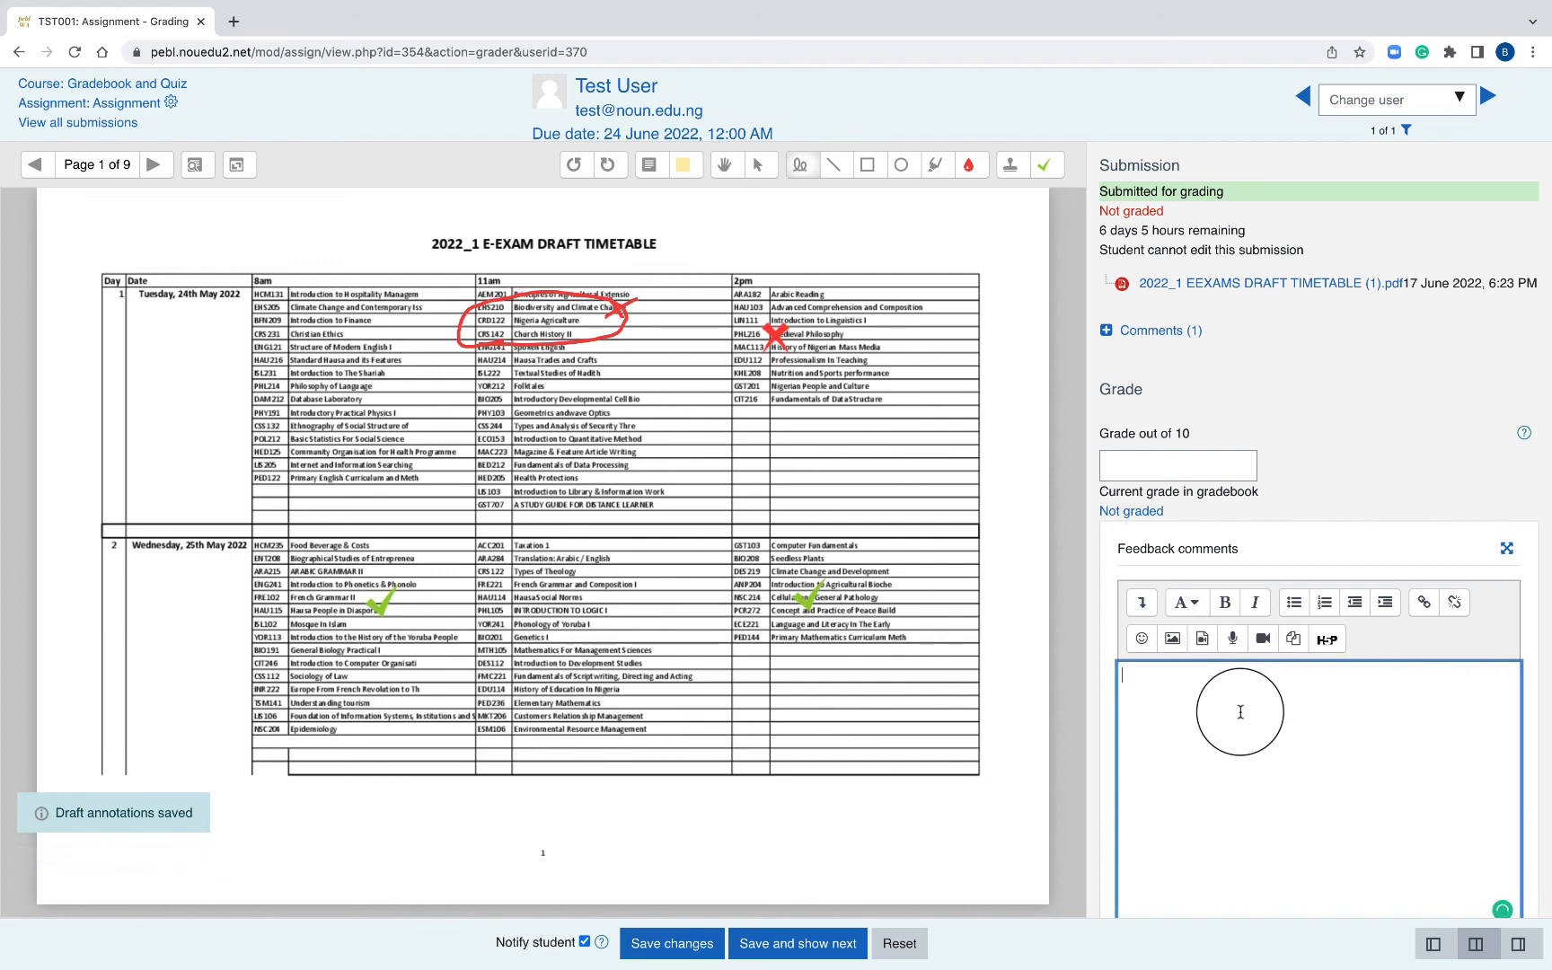
# - Add the feedback comment 'Fair attempt', grade the submission 7 out of 10, and save
pyautogui.scroll(-1, 1240, 711)
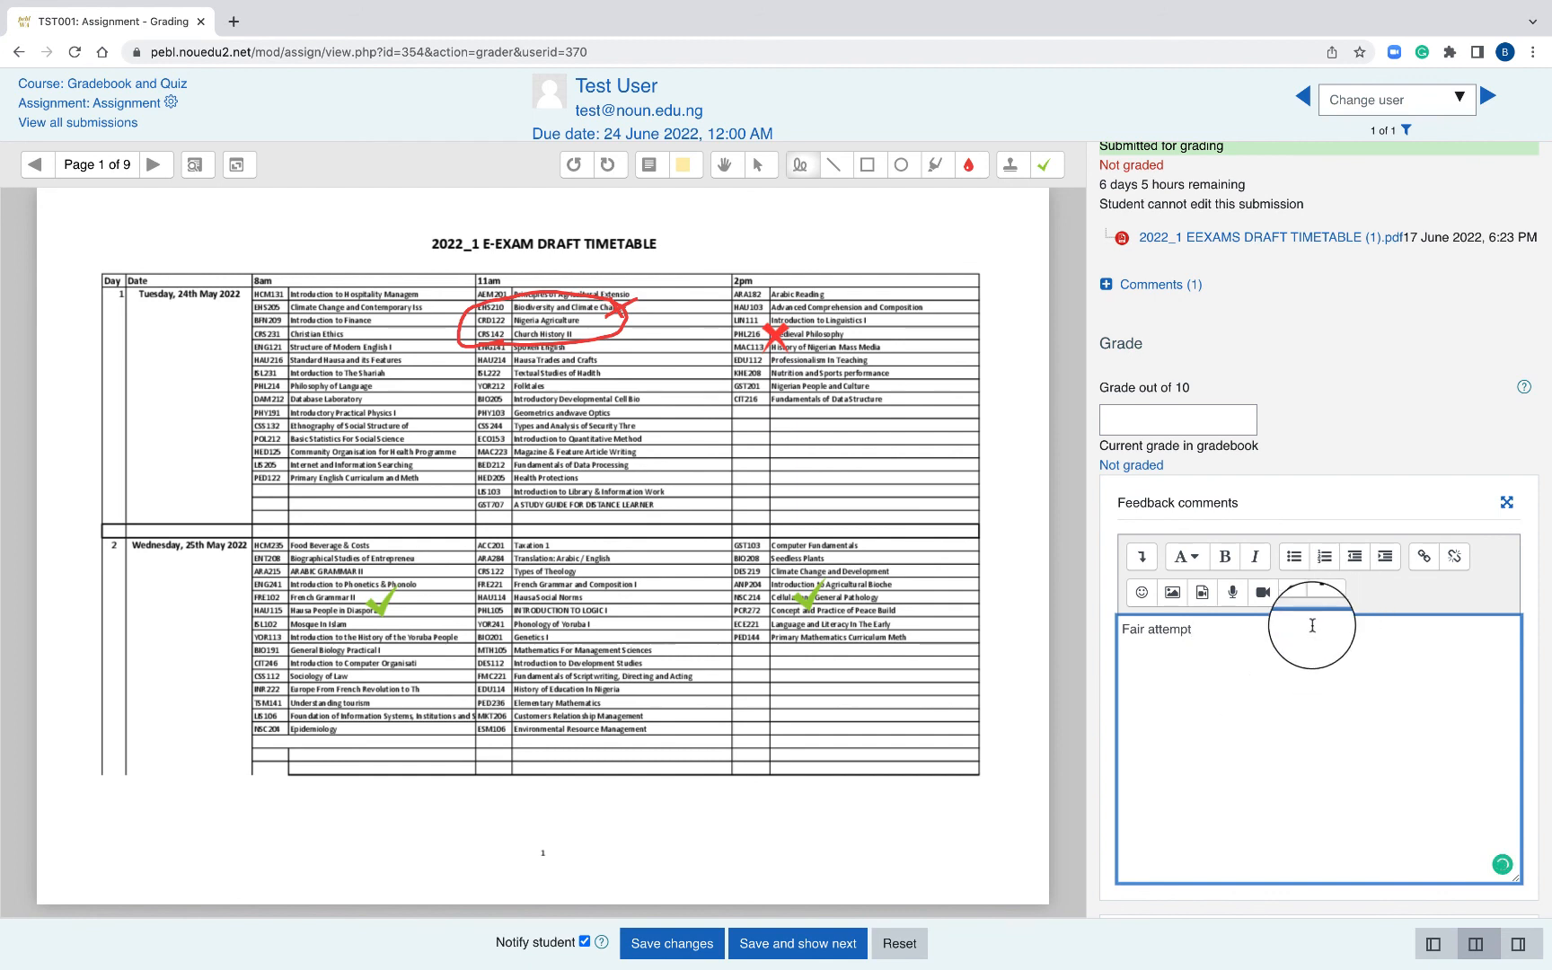
pyautogui.click(1190, 422)
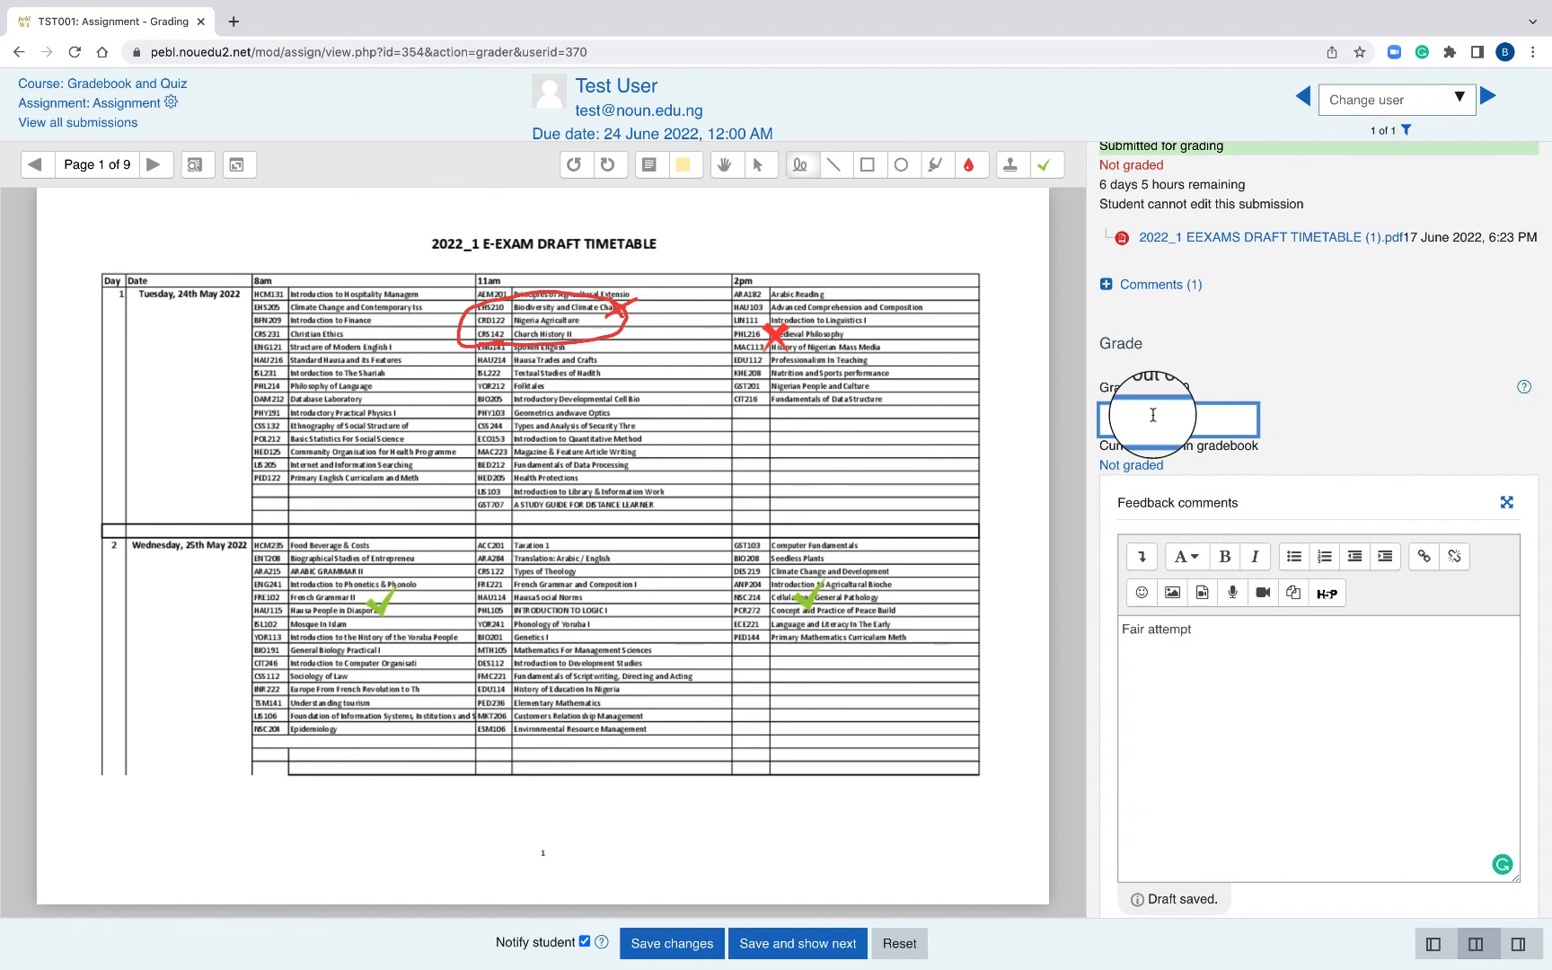
pyautogui.write('7')
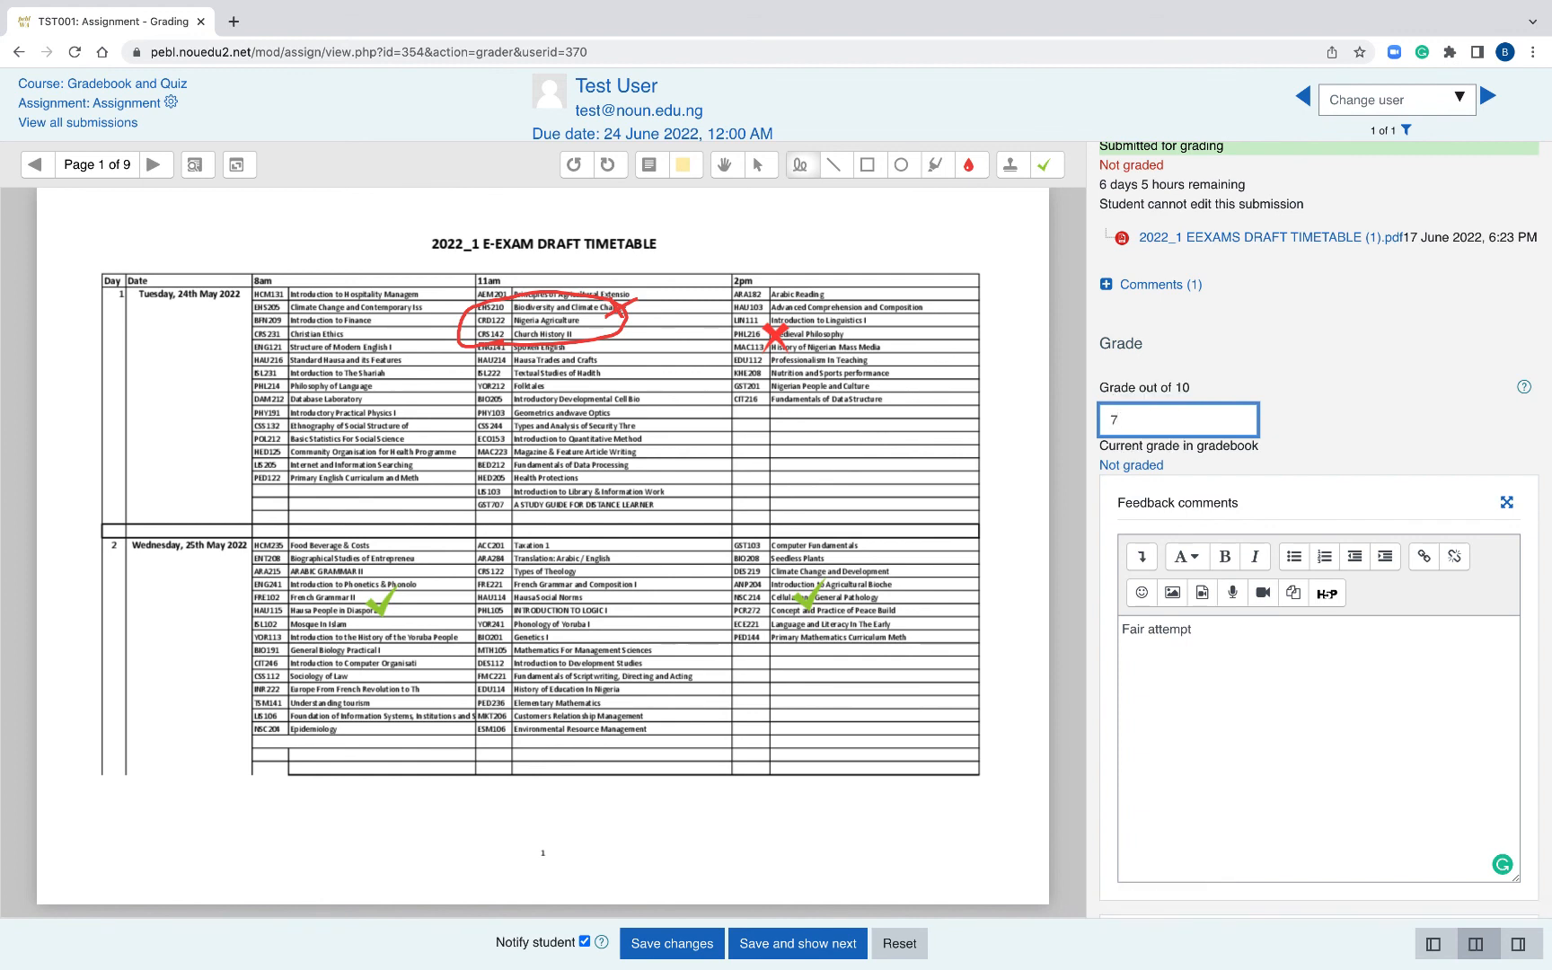
pyautogui.scroll(-2, 1146, 422)
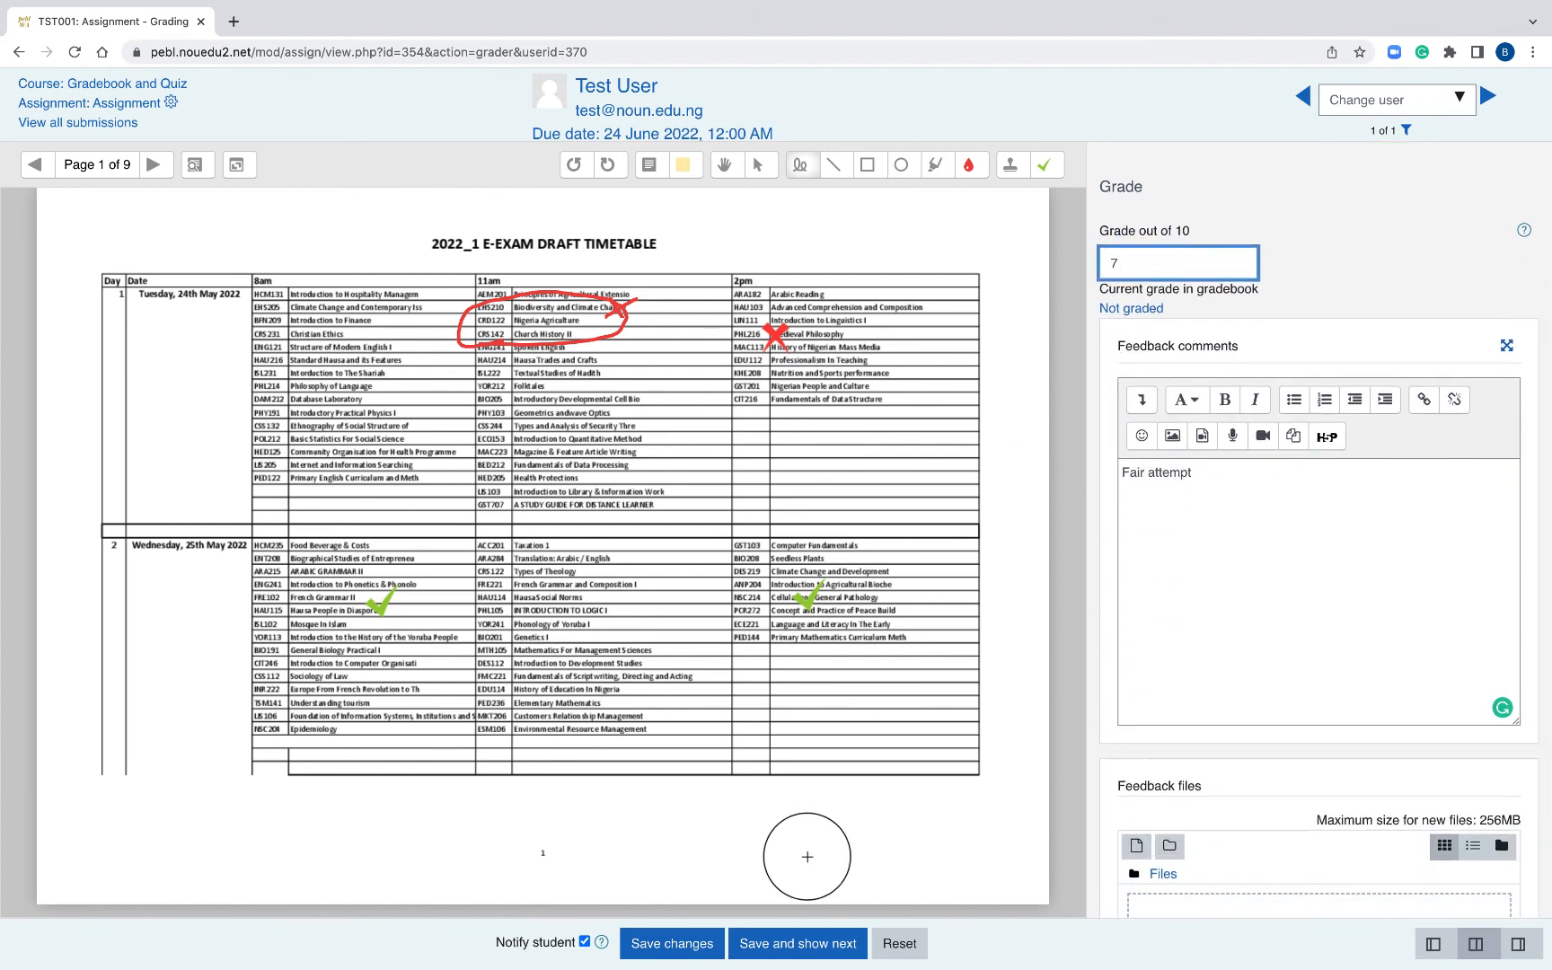
pyautogui.click(688, 946)
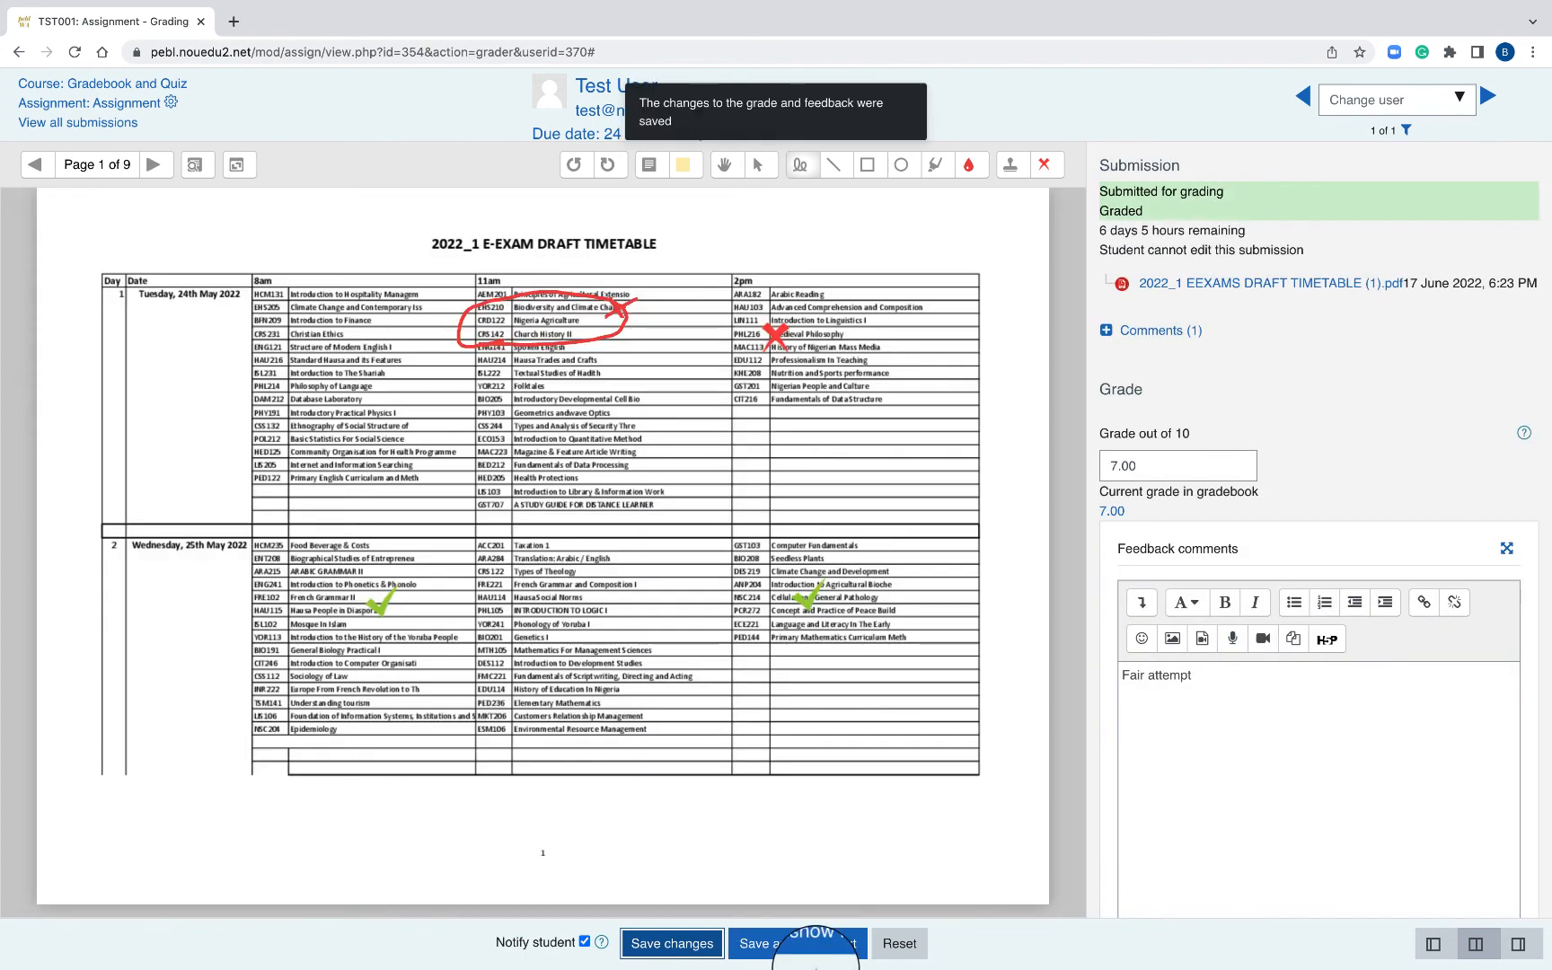
# - Save and show next, then return to the Assignment page showing 0 submissions needing grading
pyautogui.click(798, 943)
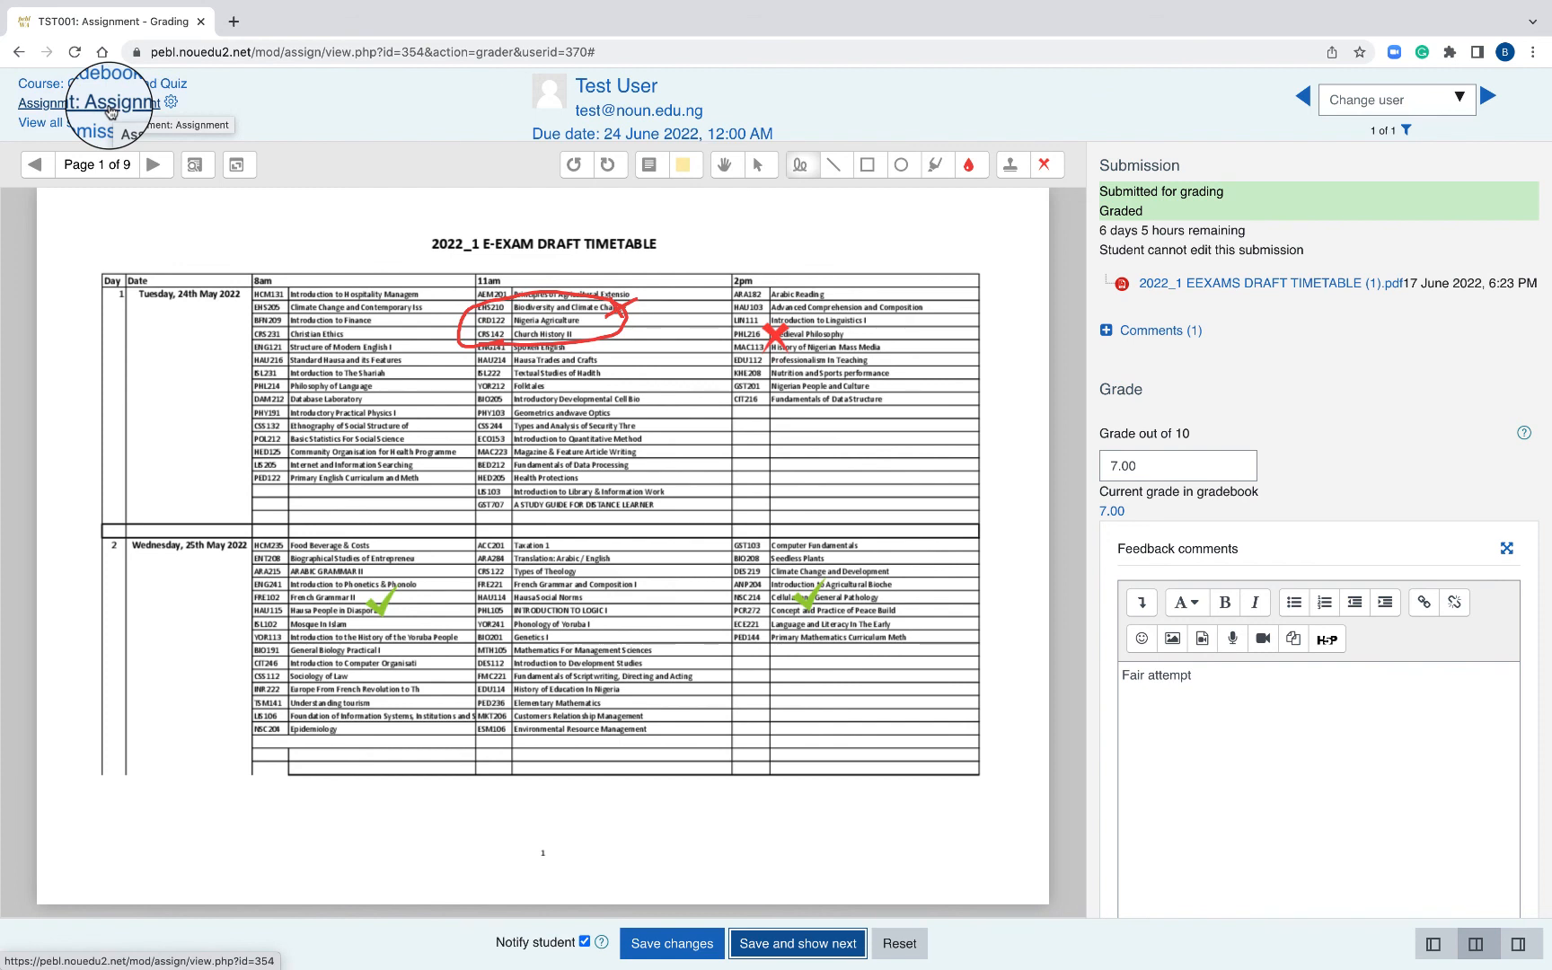
pyautogui.click(110, 112)
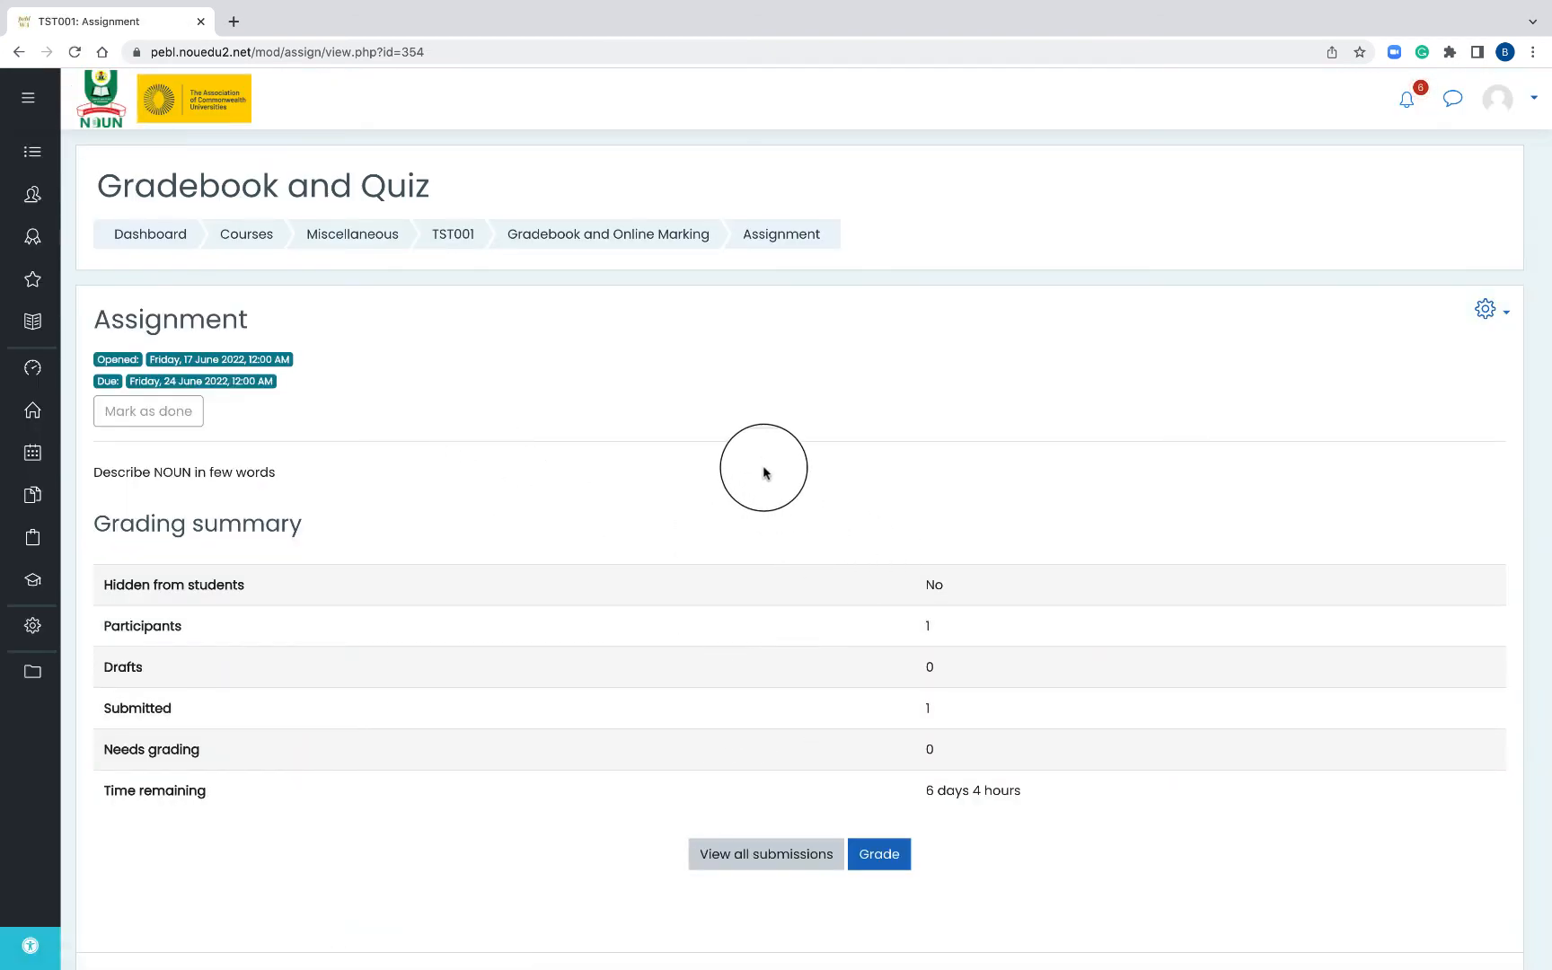
pyautogui.hotkey('ctrl', 'Left')
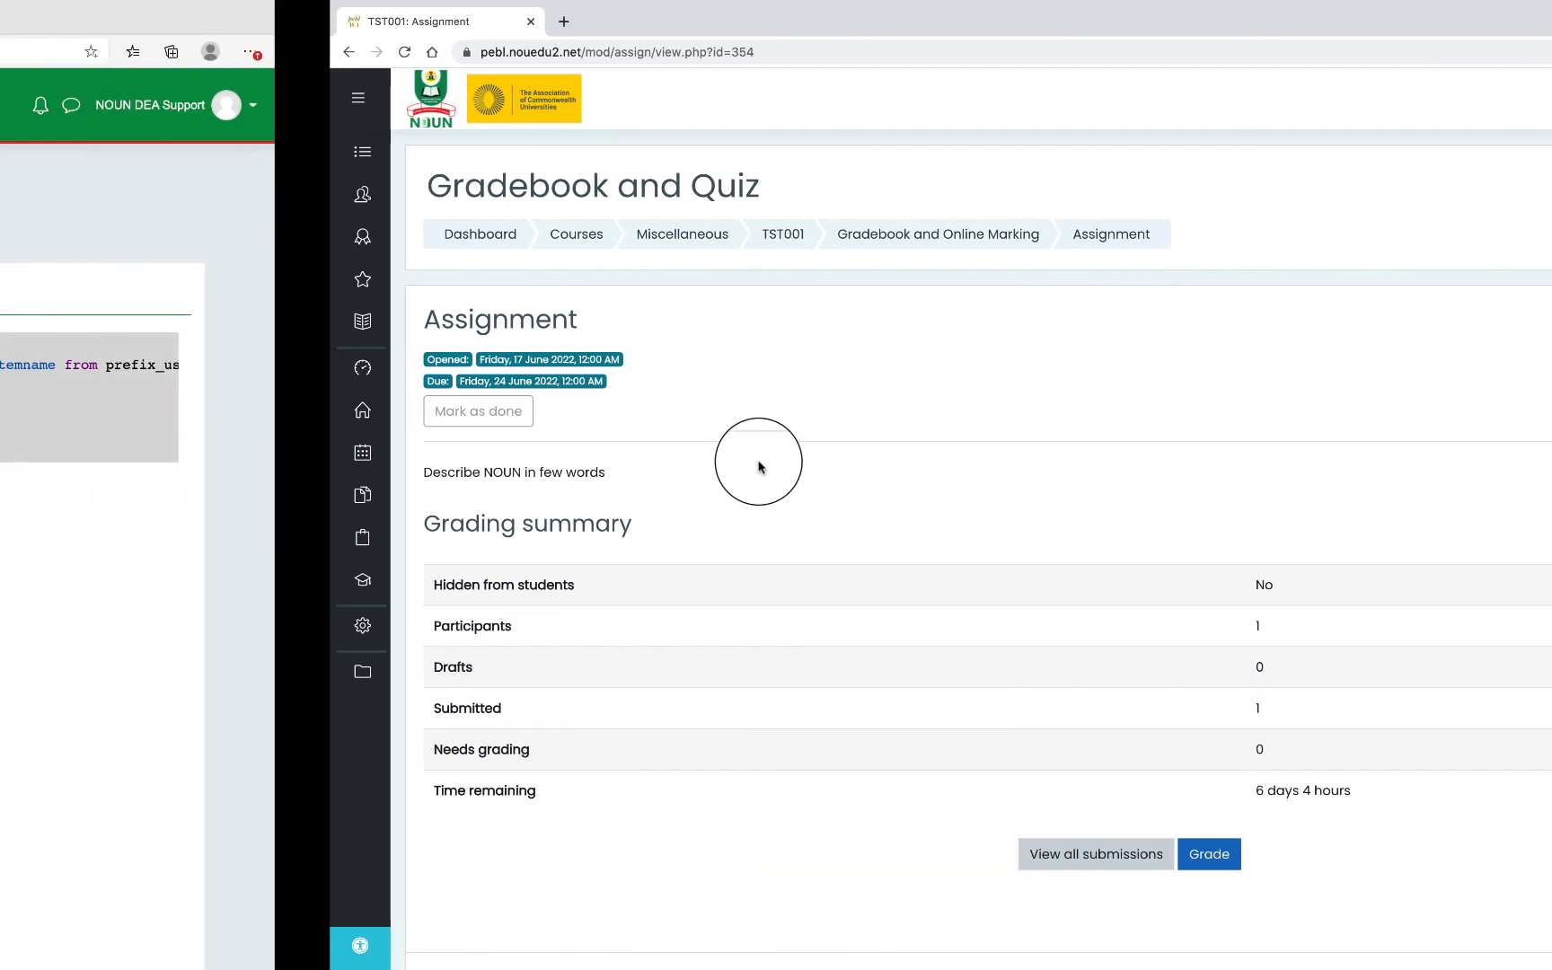
pyautogui.hotkey('ctrl', 'Right')
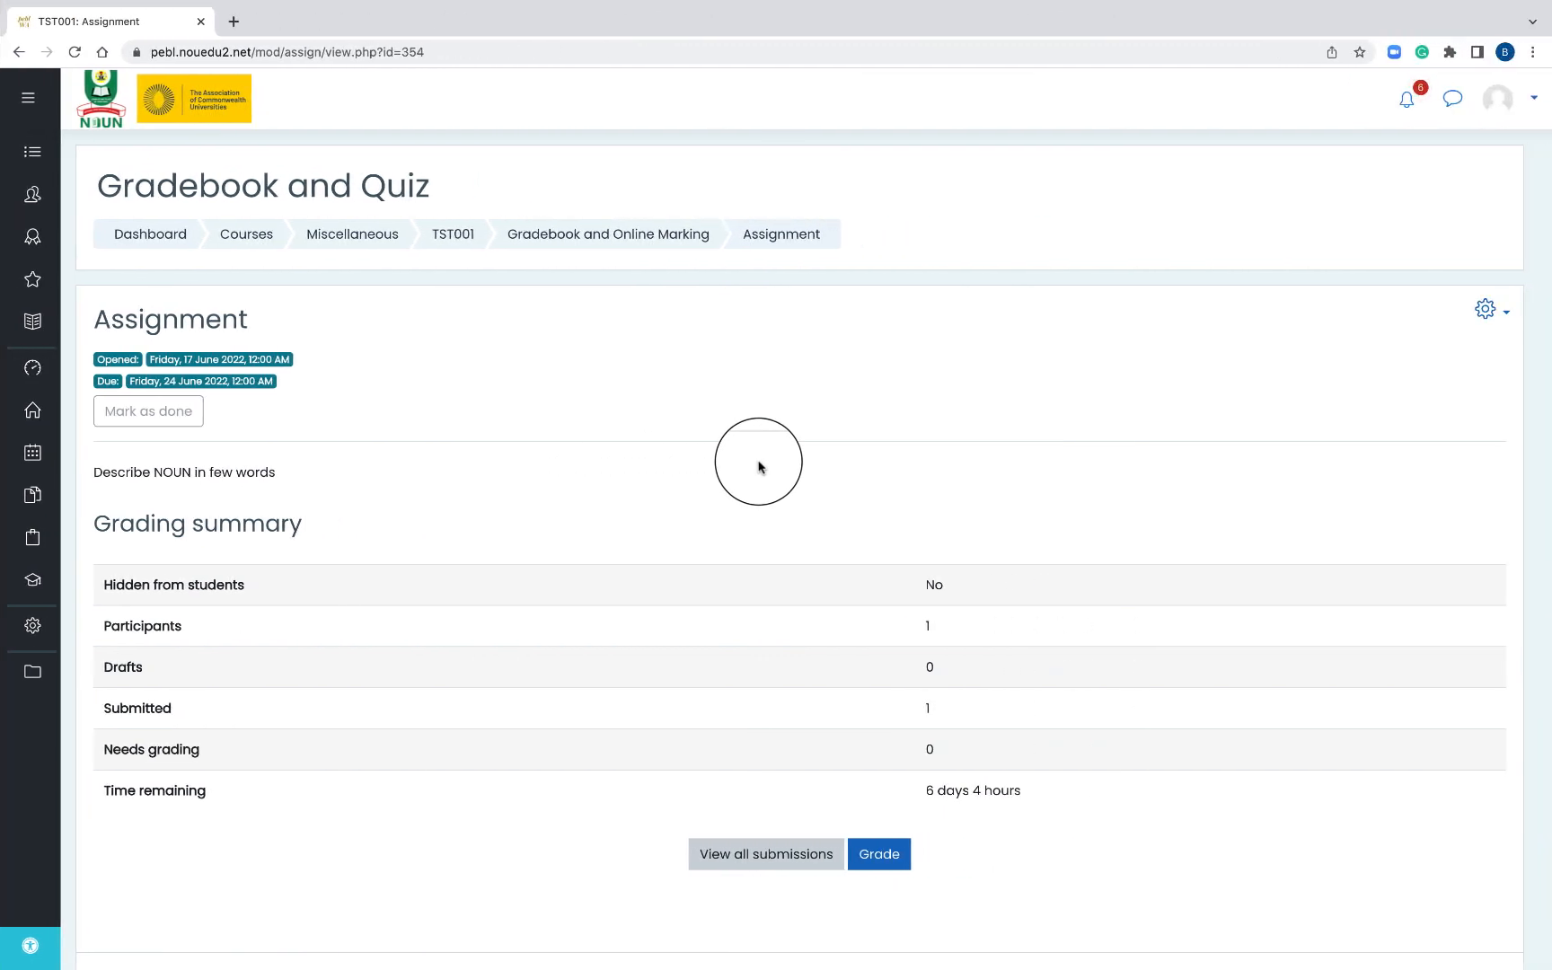